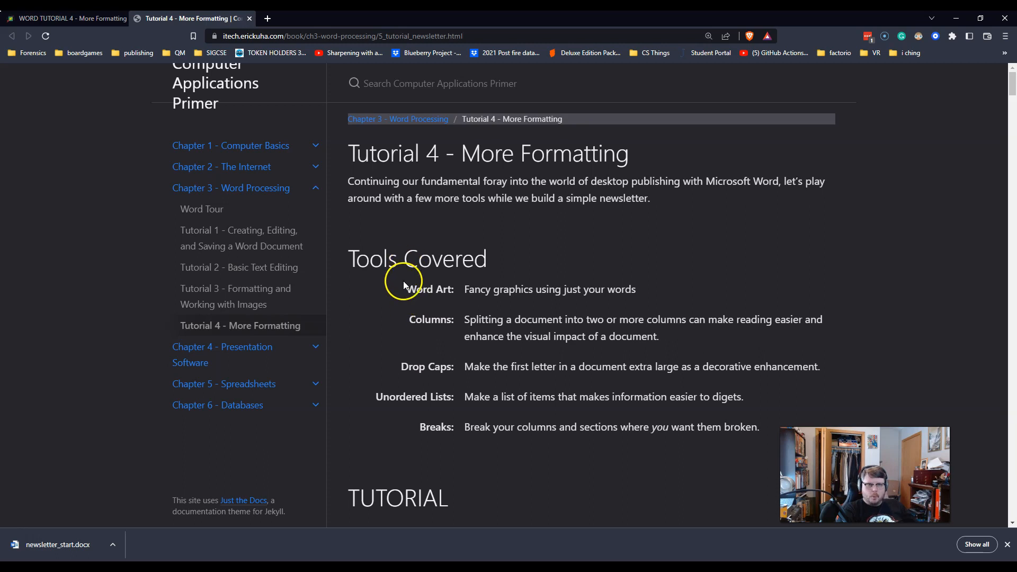
Step: Review the Tools Covered list on the tutorial page, including Drop Caps, Unordered Lists and Breaks
click(655, 297)
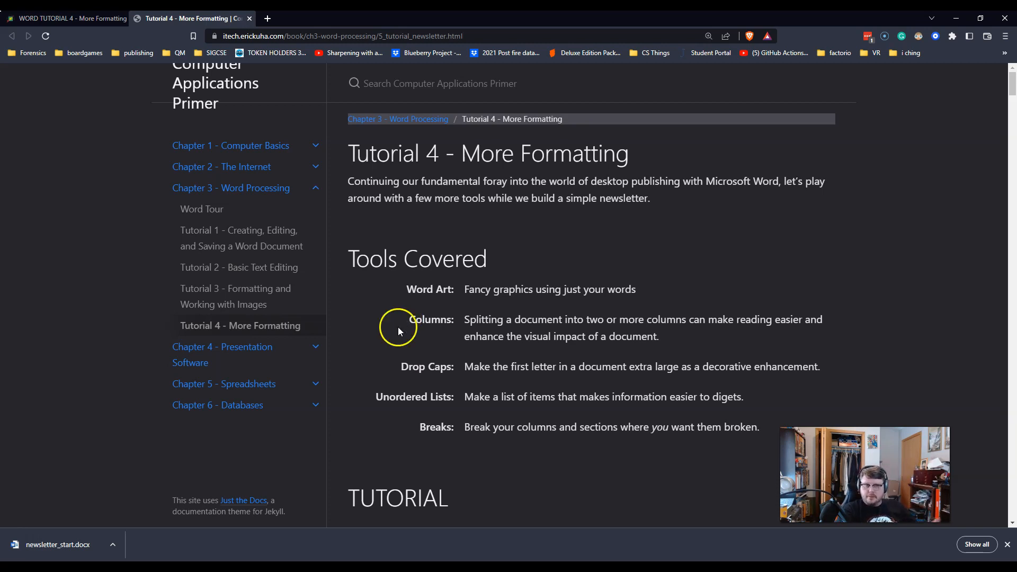
drag(389, 368, 443, 370)
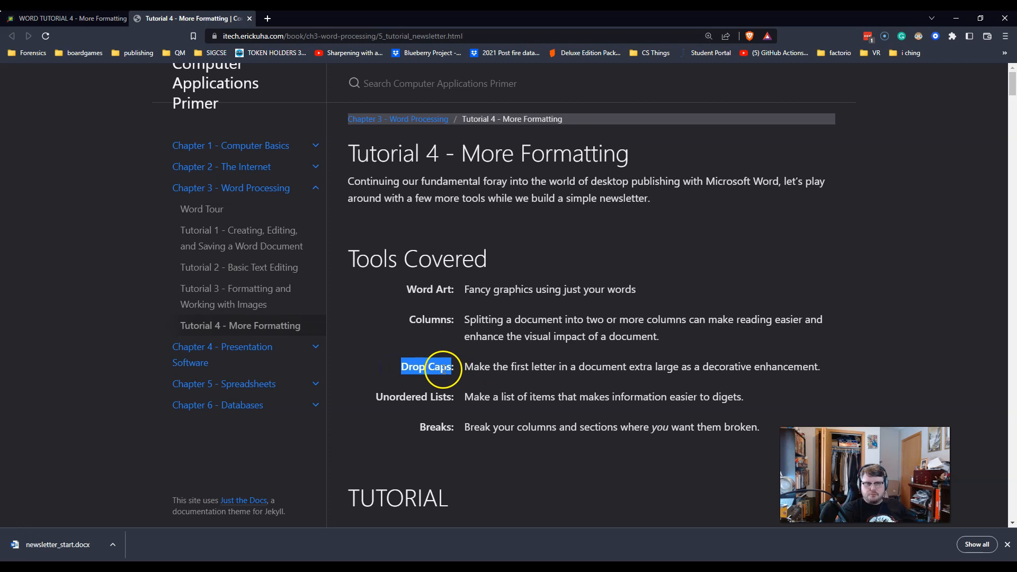
click(412, 371)
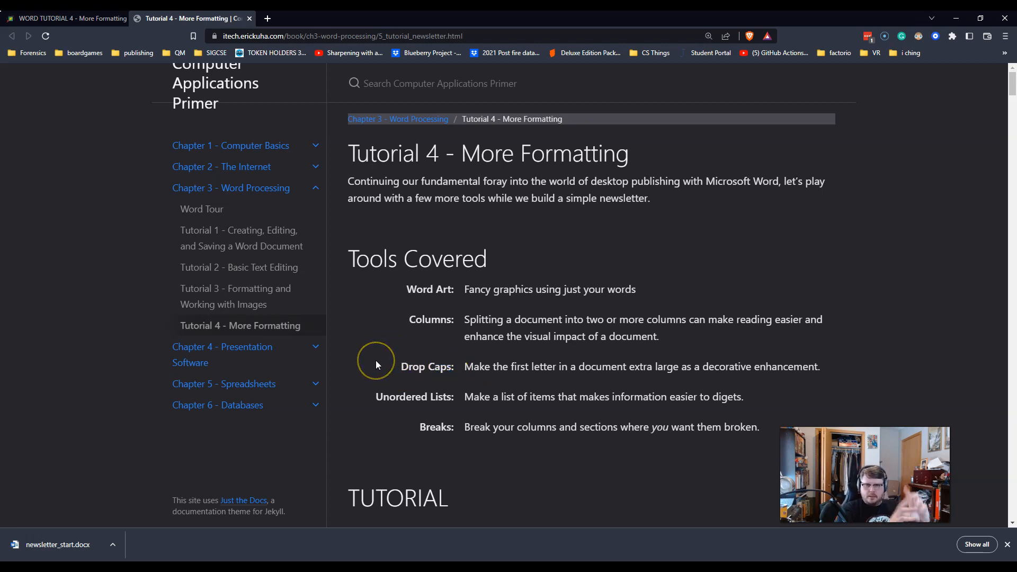
triple_click(403, 401)
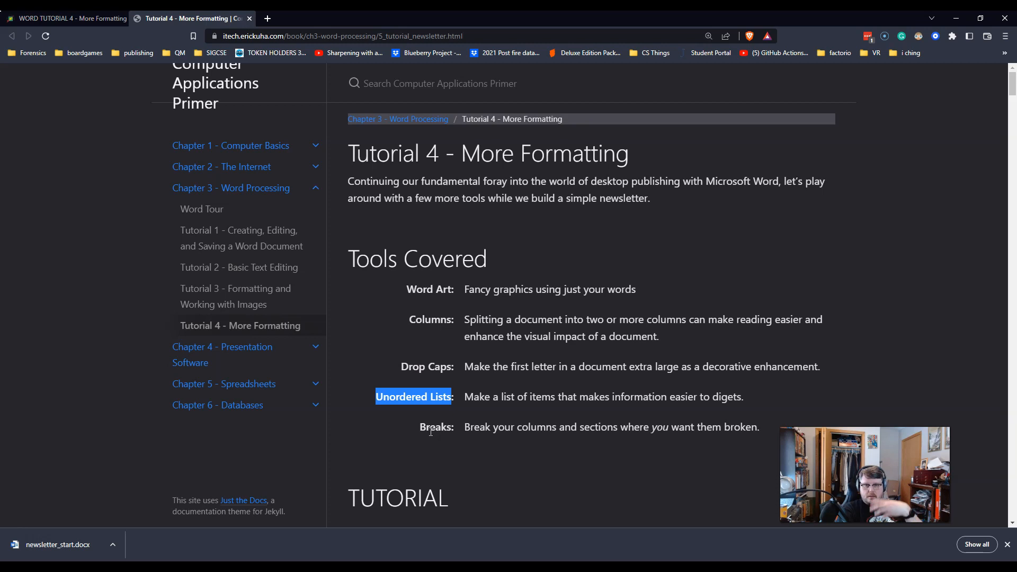
click(434, 430)
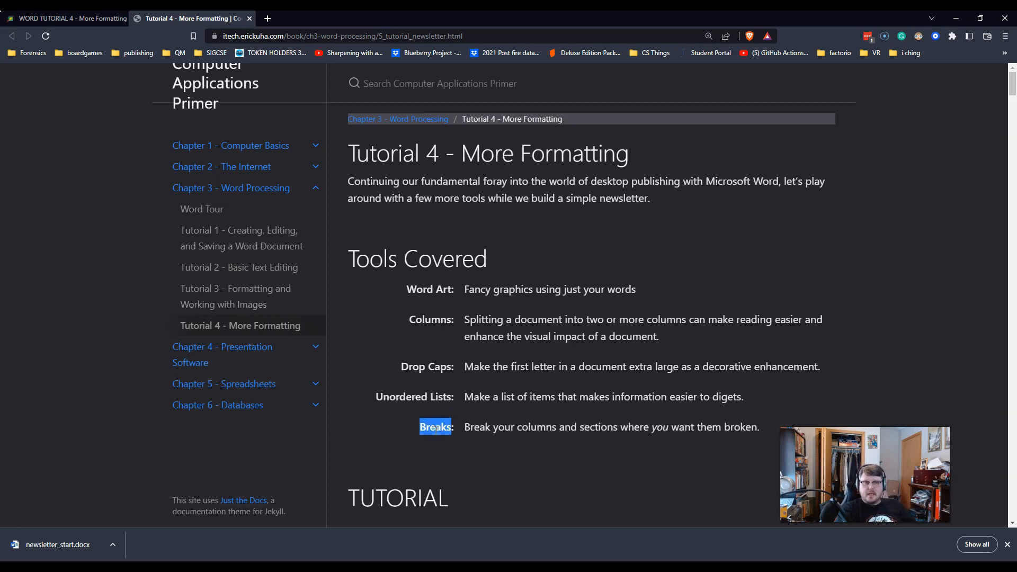
Step: Download the tutorial's Start File as newsletter_start.docx into the ITECH 100 documents folder
scroll(450, 411, down, 5)
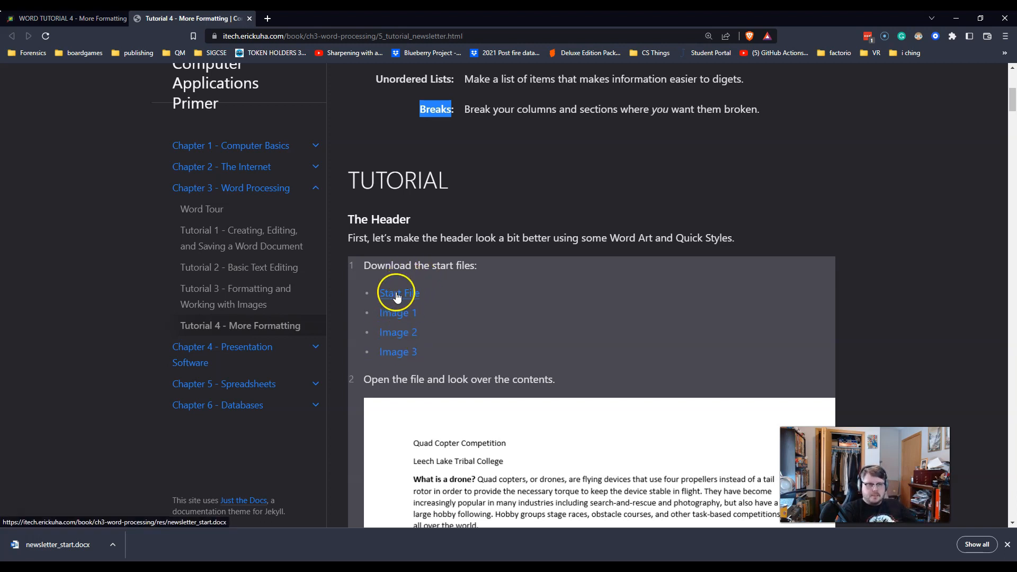
click(1007, 545)
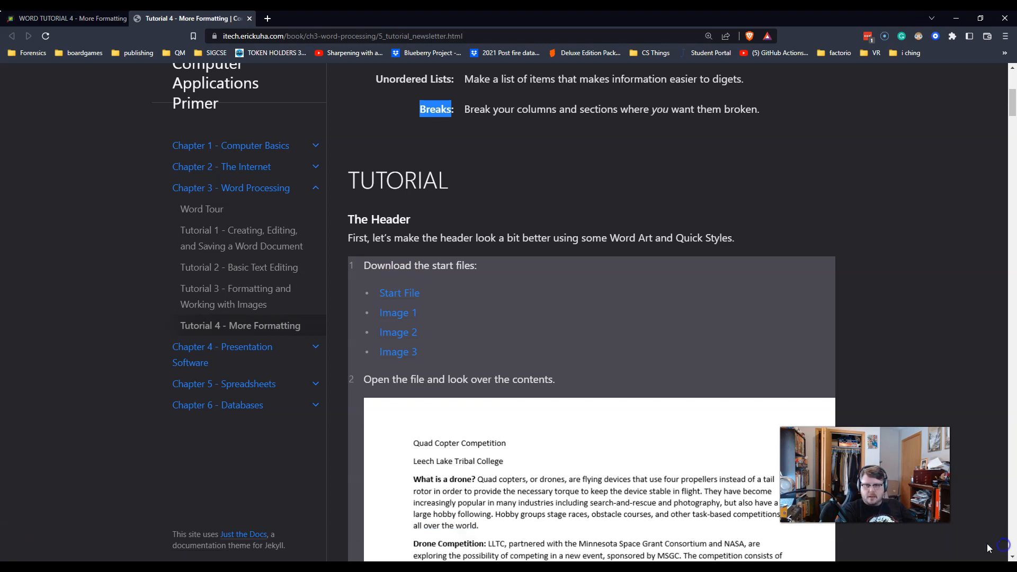
click(403, 294)
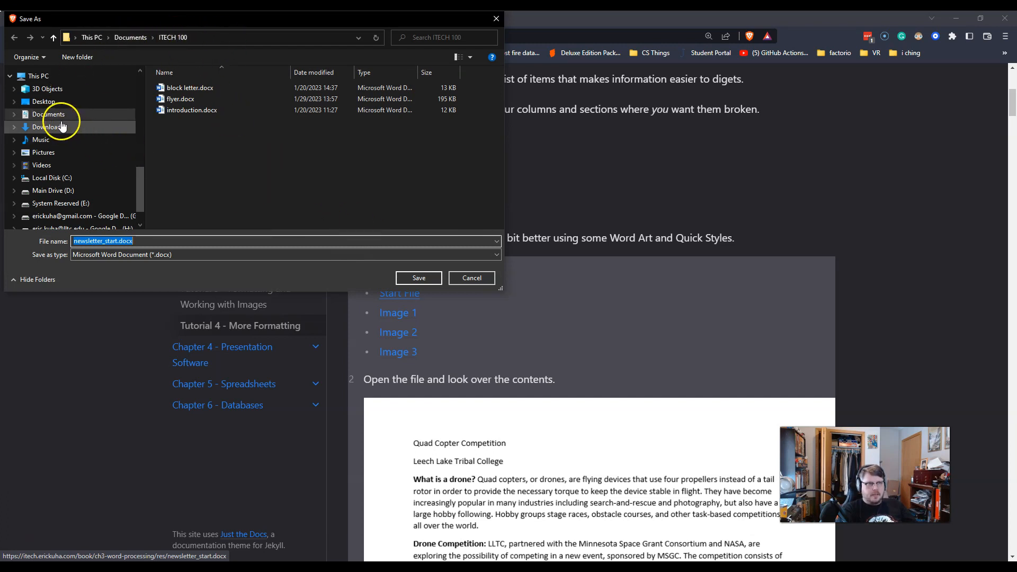
click(419, 276)
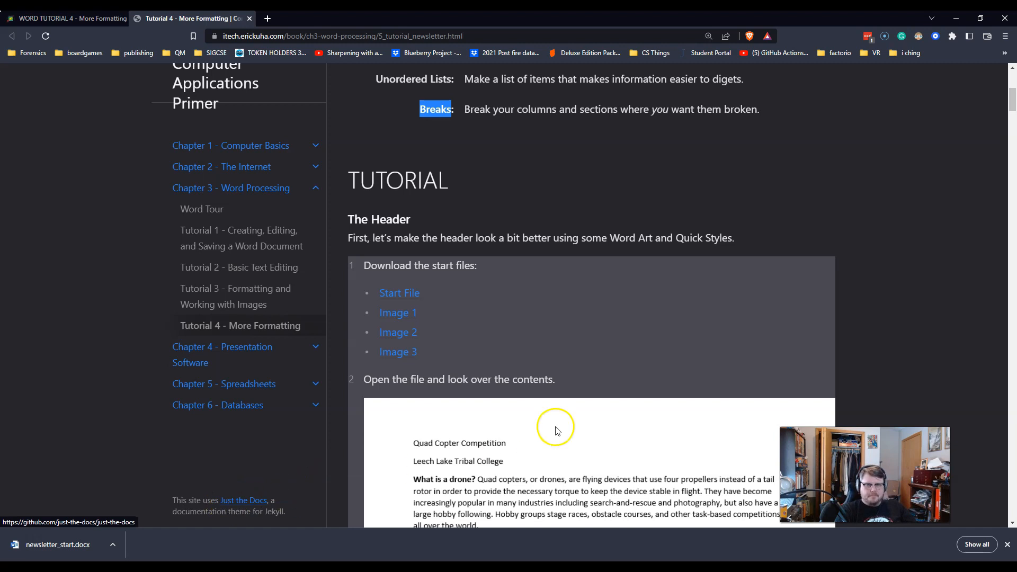
Step: Open the downloaded newsletter_start.docx in Word and enable editing
click(602, 187)
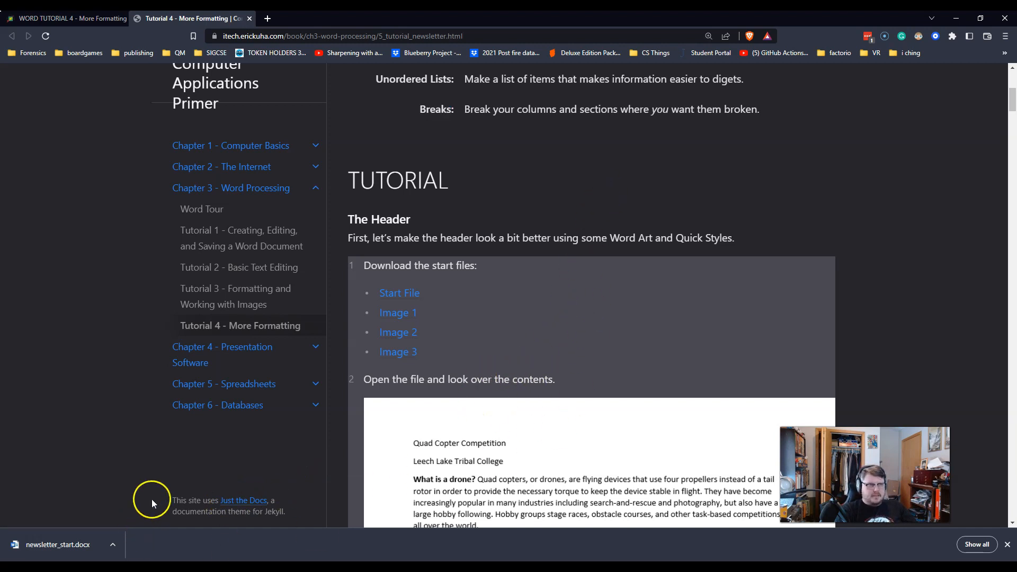
click(84, 552)
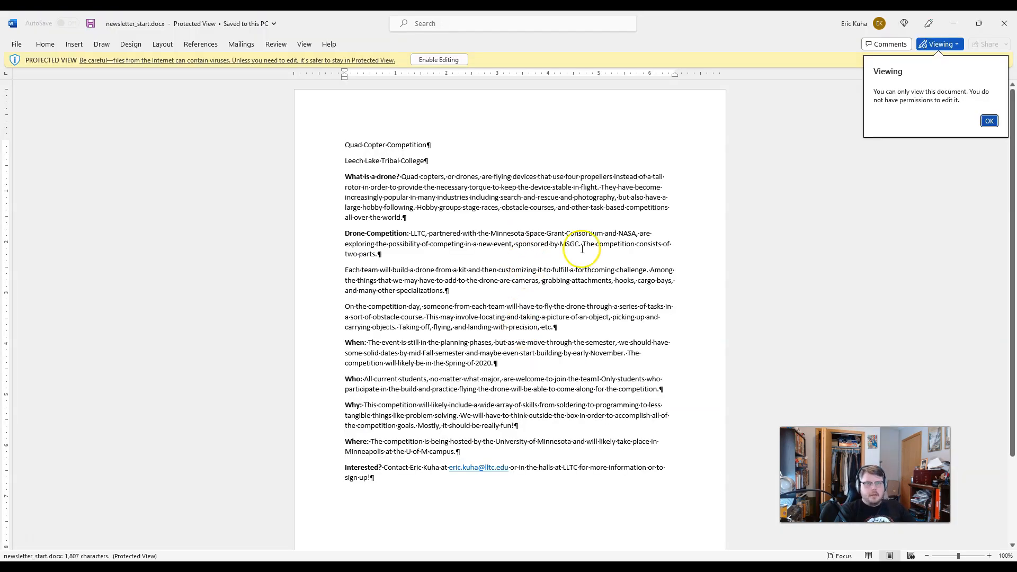
click(451, 59)
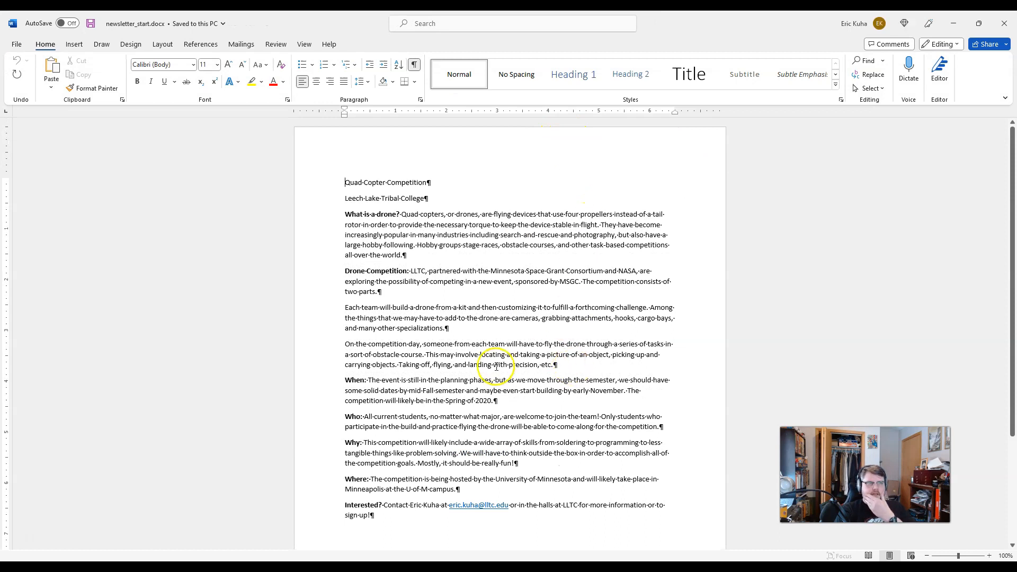
Step: Change the Office theme in Word's general options to the colorful one with a blue title bar
click(16, 45)
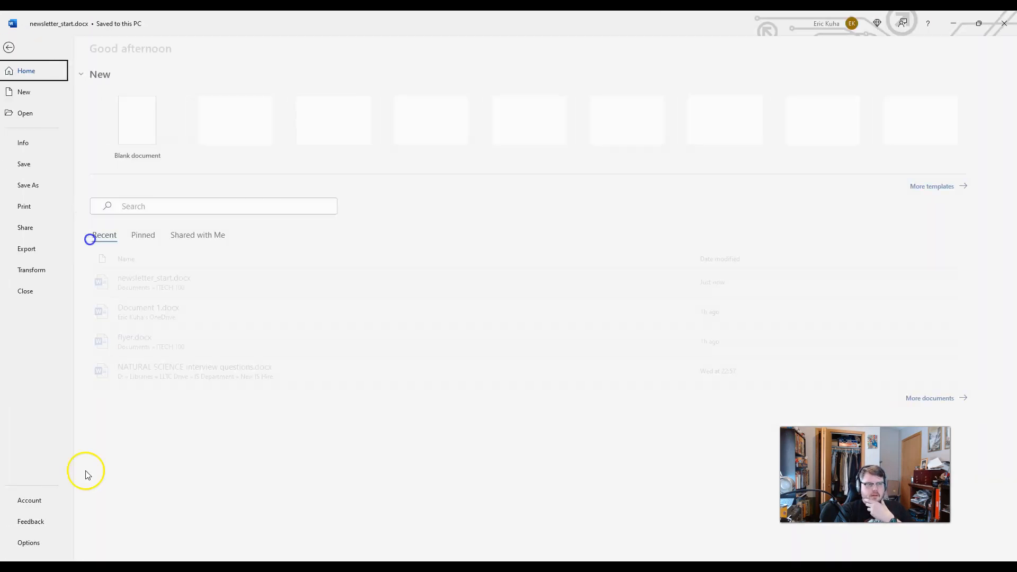
click(34, 544)
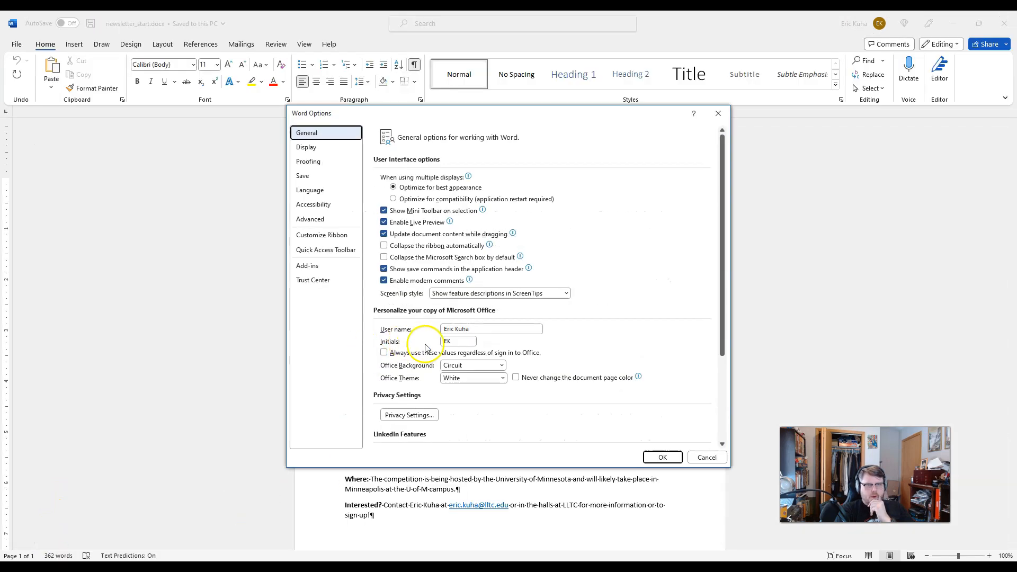
click(466, 365)
click(466, 365)
click(466, 379)
click(467, 427)
click(662, 459)
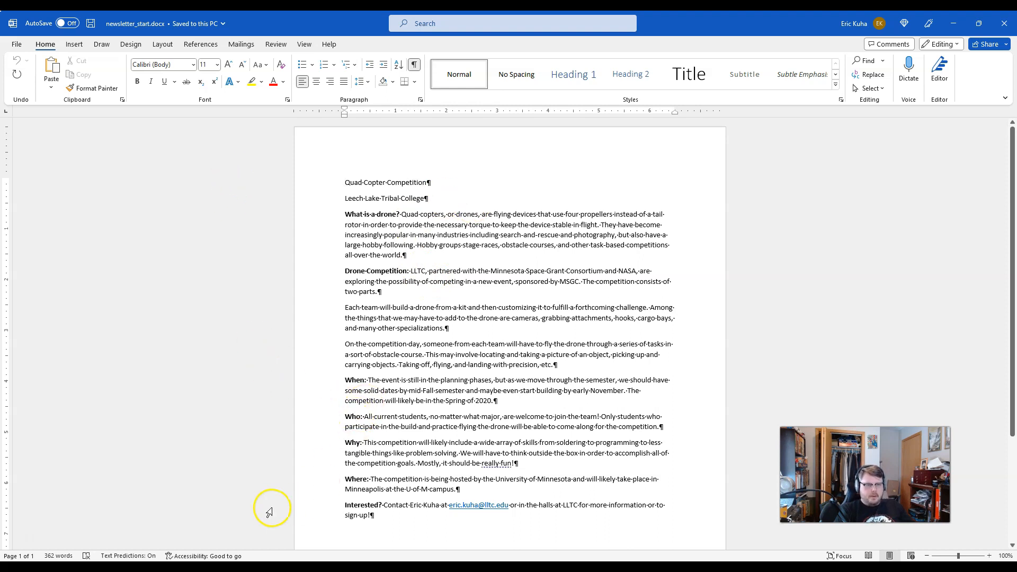
click(281, 569)
drag(454, 18, 0, 212)
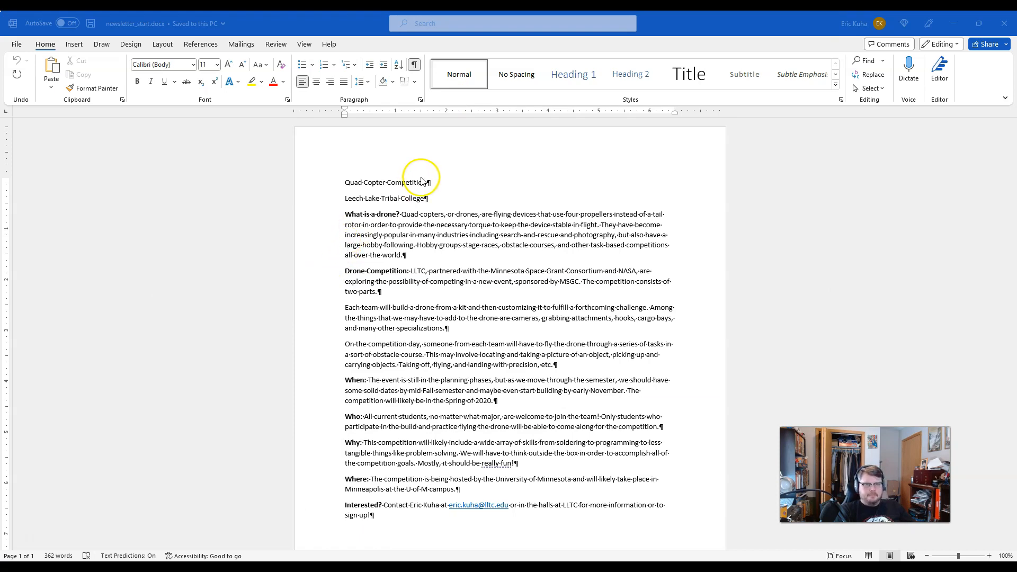
Step: Enlarge the document view to 190% and show the start of the page
click(419, 199)
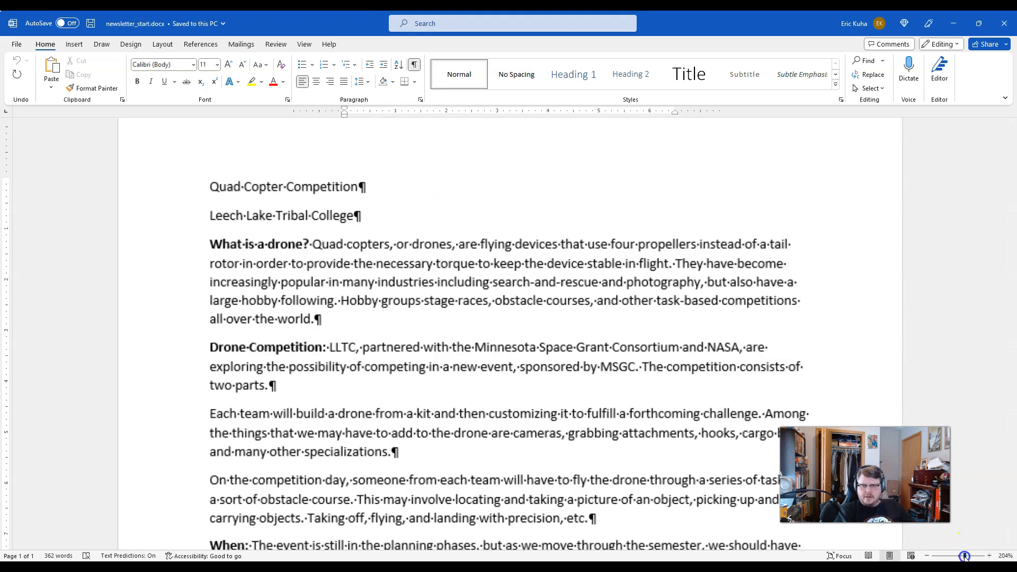
click(963, 556)
click(963, 556)
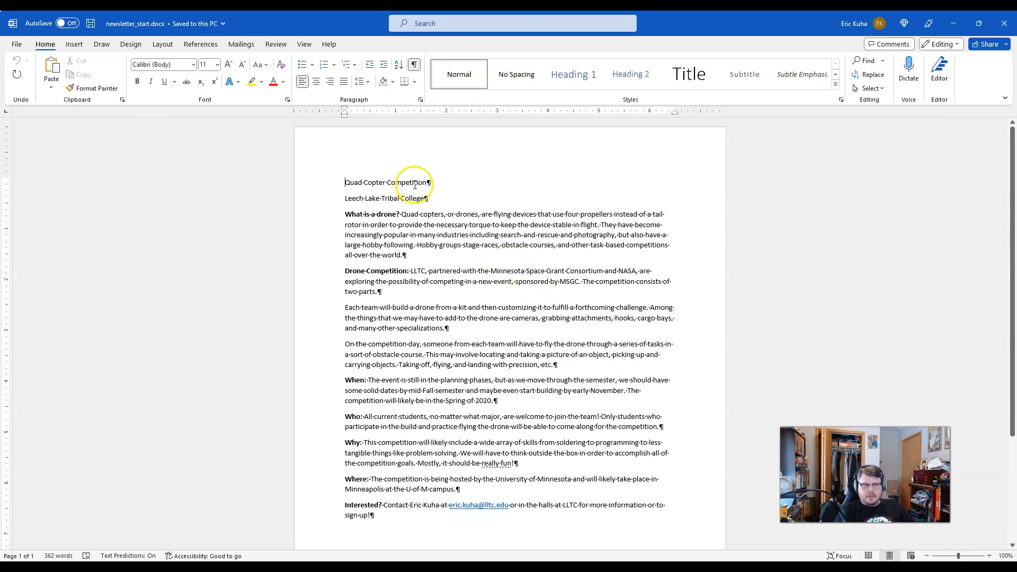
ctrl+scroll(421, 191, up, 6)
ctrl+scroll(415, 185, up, 1)
ctrl+scroll(415, 185, down, 3)
ctrl+scroll(414, 185, up, 3)
ctrl+scroll(414, 185, up, 2)
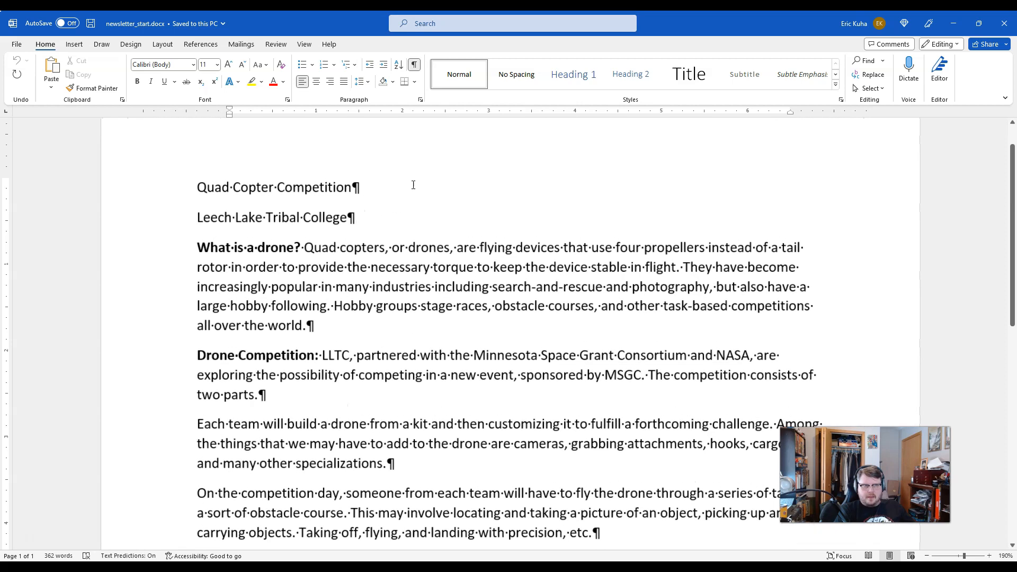
scroll(361, 238, up, 1)
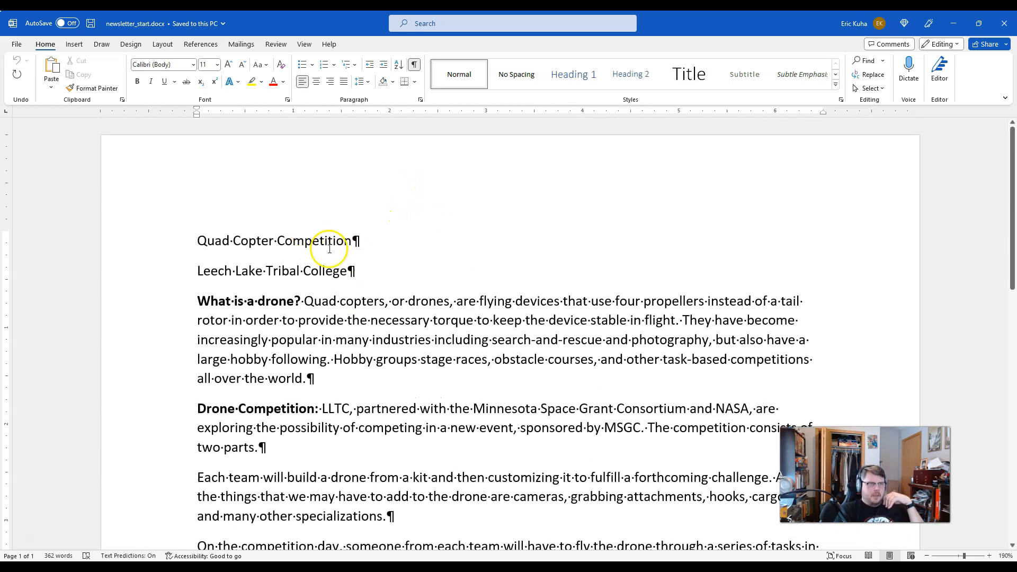
Step: Turn the document's formatting marks off and back on
click(416, 65)
click(417, 64)
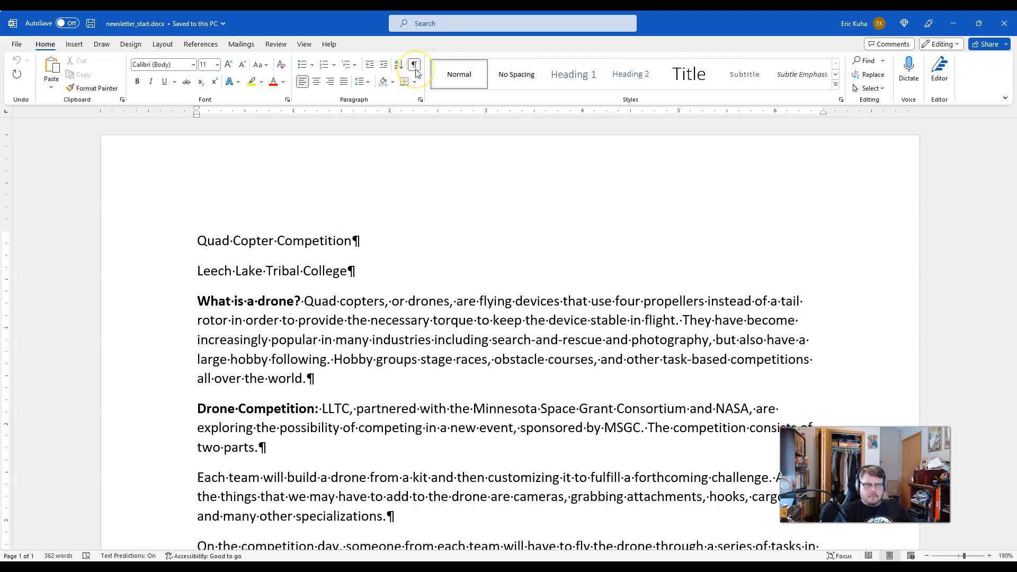
click(416, 69)
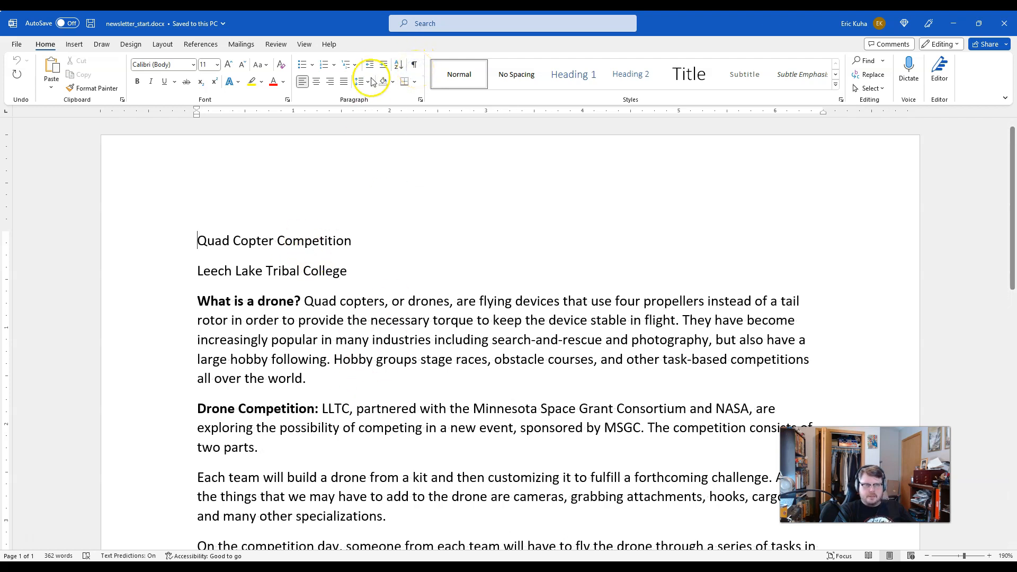
click(415, 65)
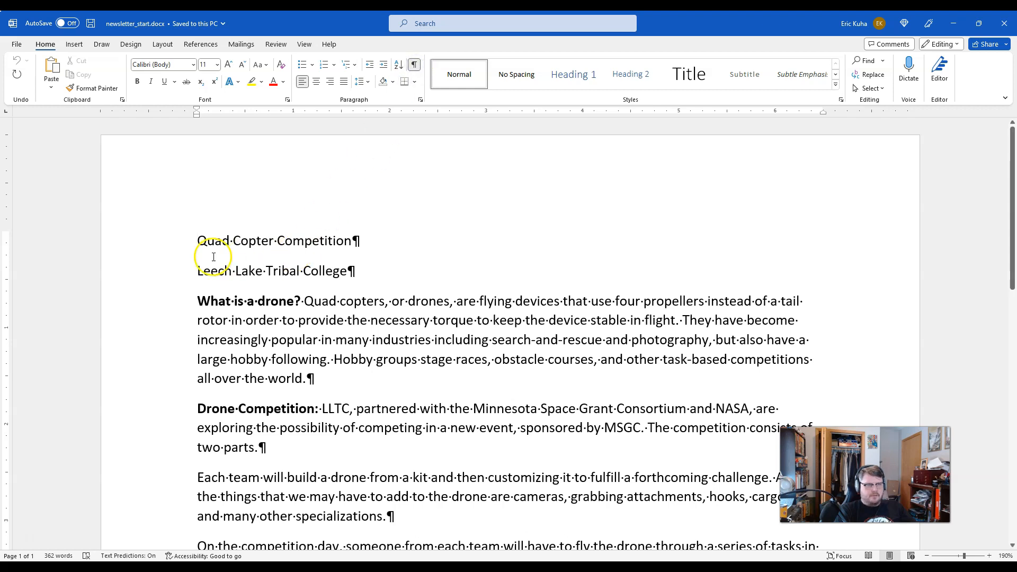
Step: Convert the title line "Quad Copter Competition" to WordArt in the style Fill: Gray, Accent color 3; Sharp Bevel
click(161, 245)
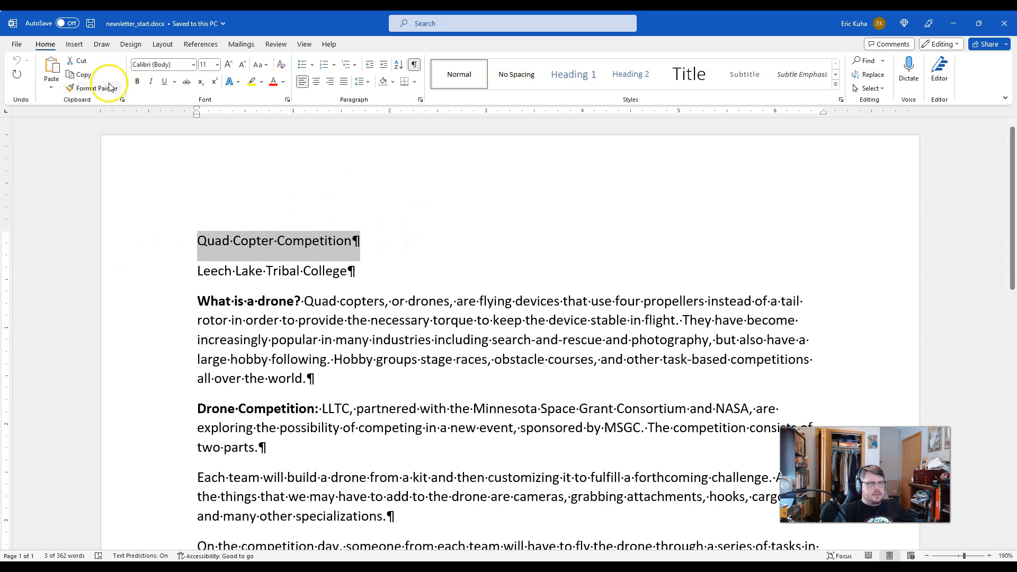
click(75, 45)
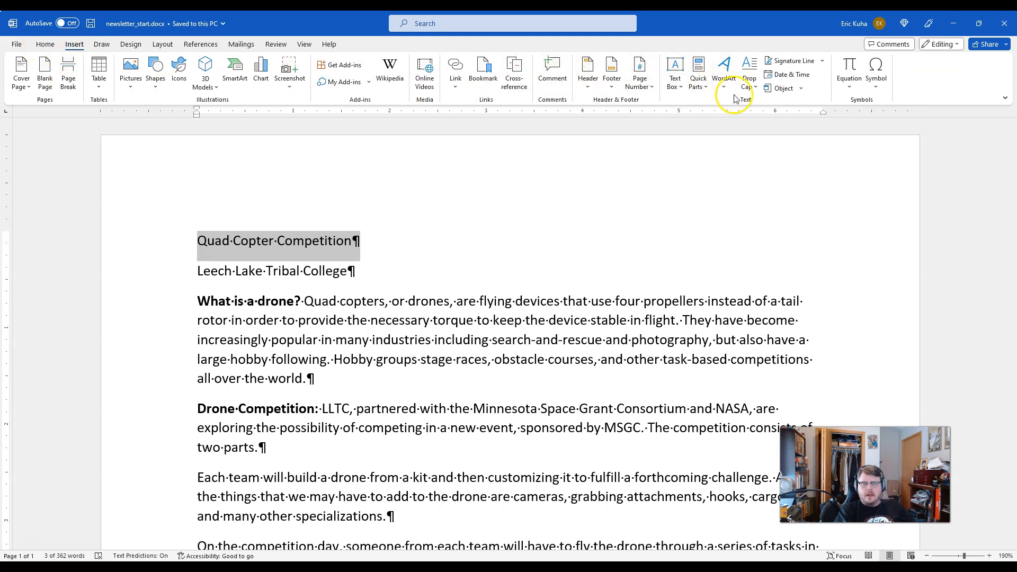
click(724, 71)
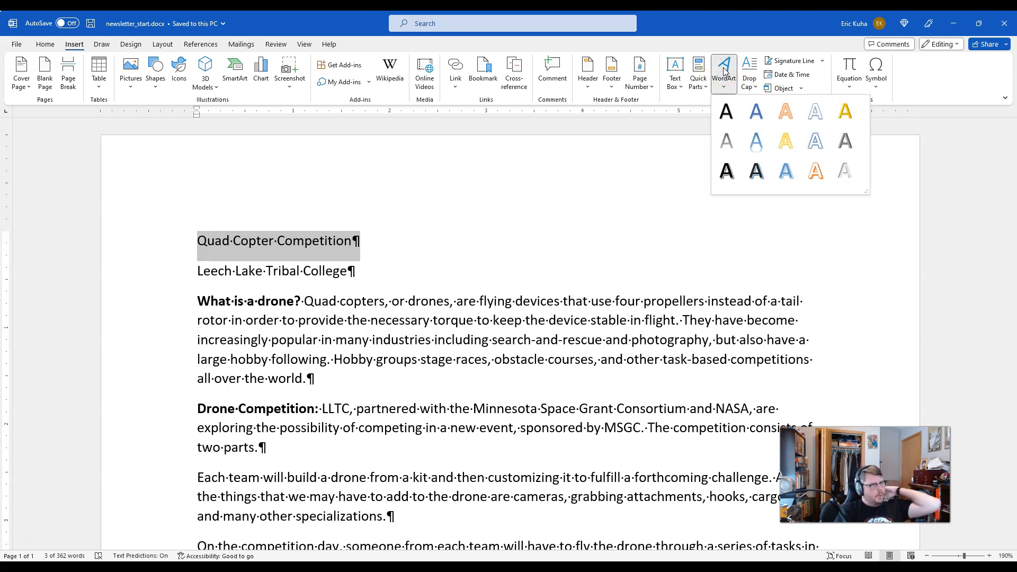
click(848, 138)
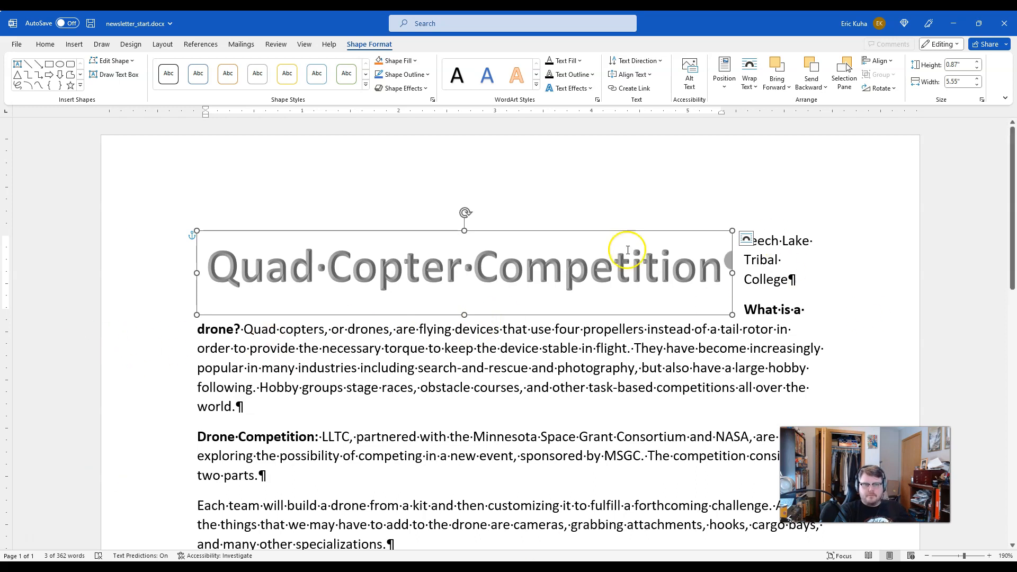
scroll(364, 468, down, 2)
scroll(373, 403, up, 2)
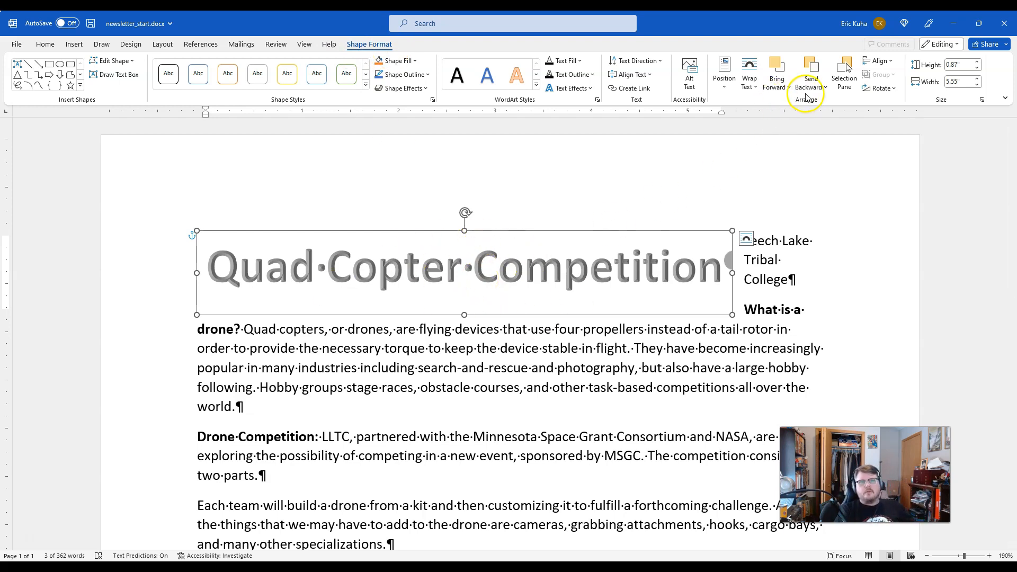
click(537, 89)
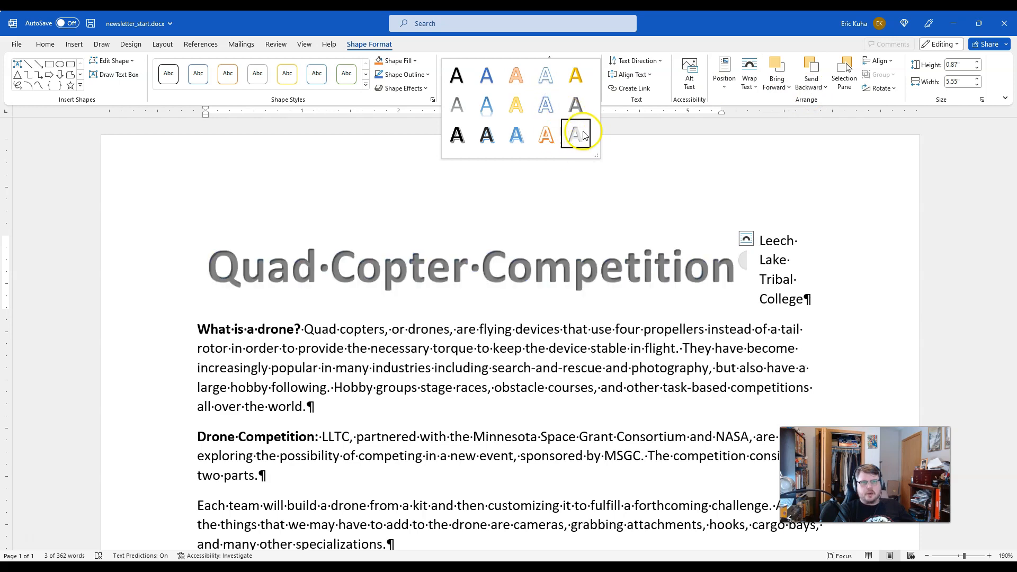
click(690, 183)
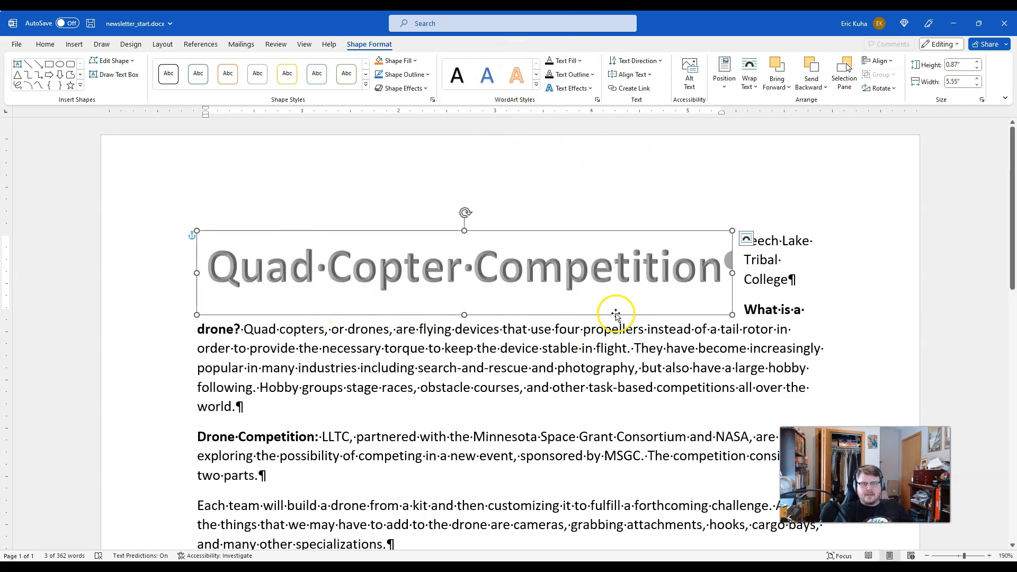
Step: Position the title WordArt at the top center of the page and set its text wrapping to Top and Bottom
click(727, 74)
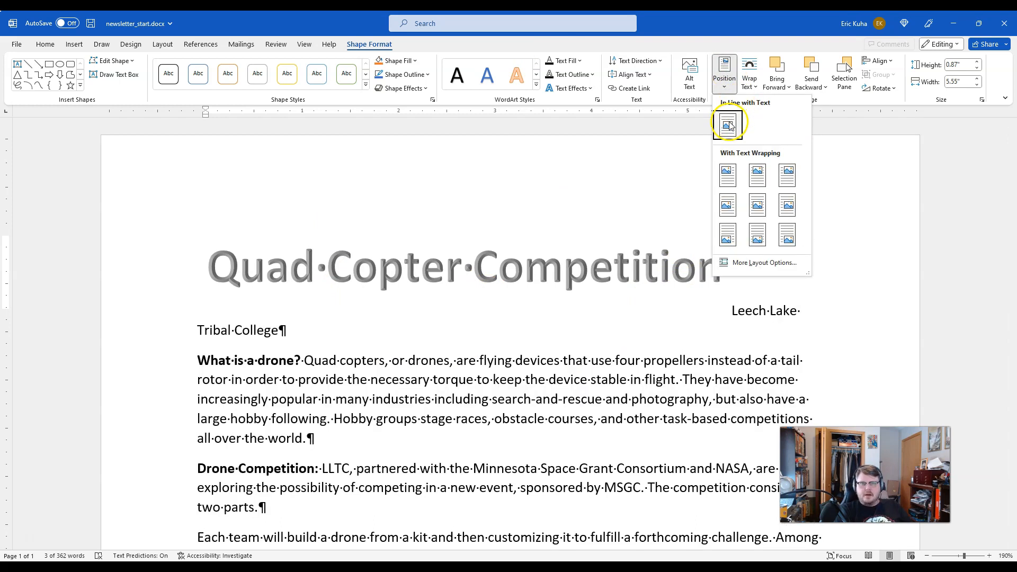
click(758, 175)
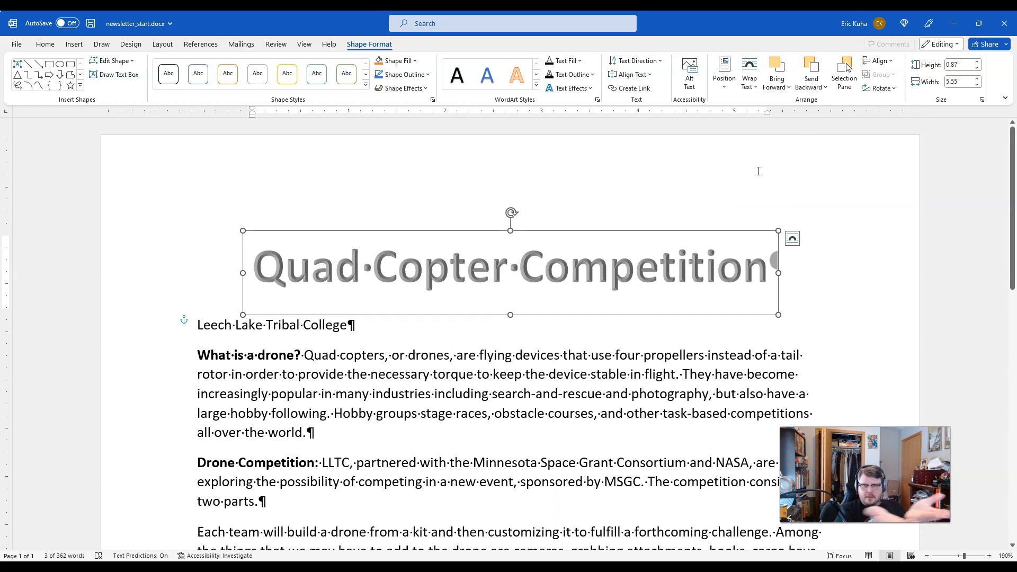
click(751, 82)
click(760, 119)
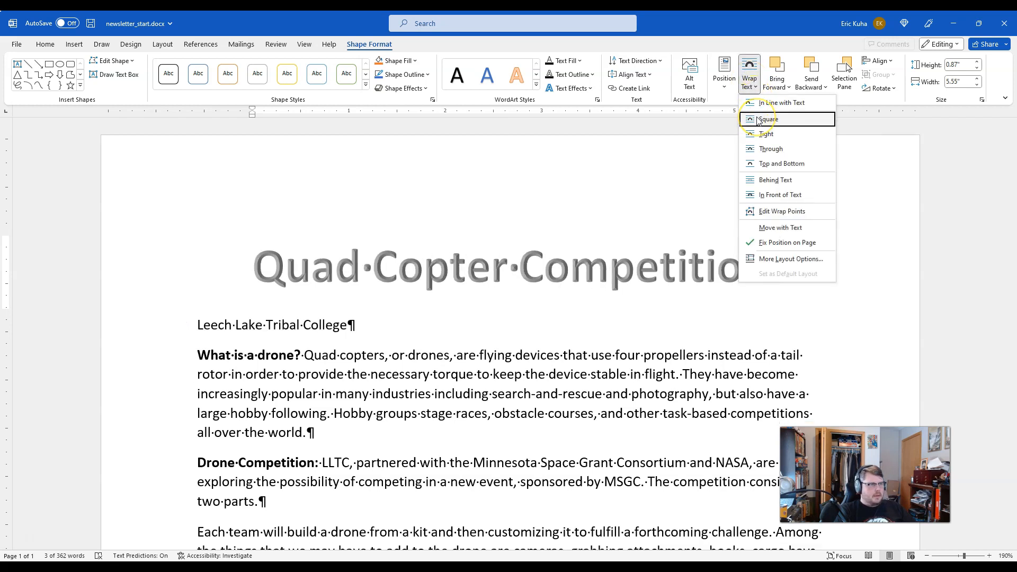
click(774, 162)
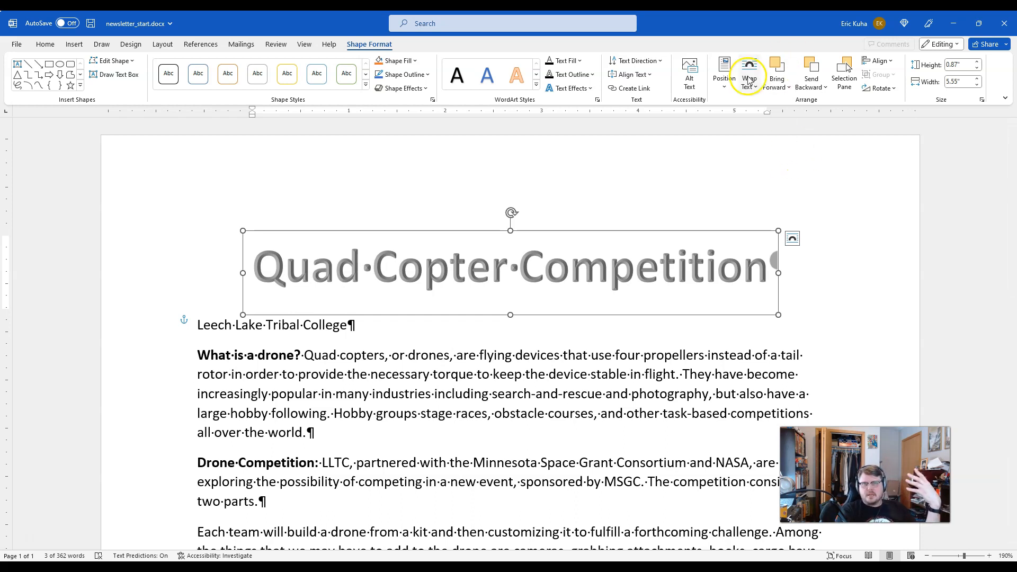
Step: Review the position options for the title WordArt and set its text wrapping to Top and Bottom
click(726, 79)
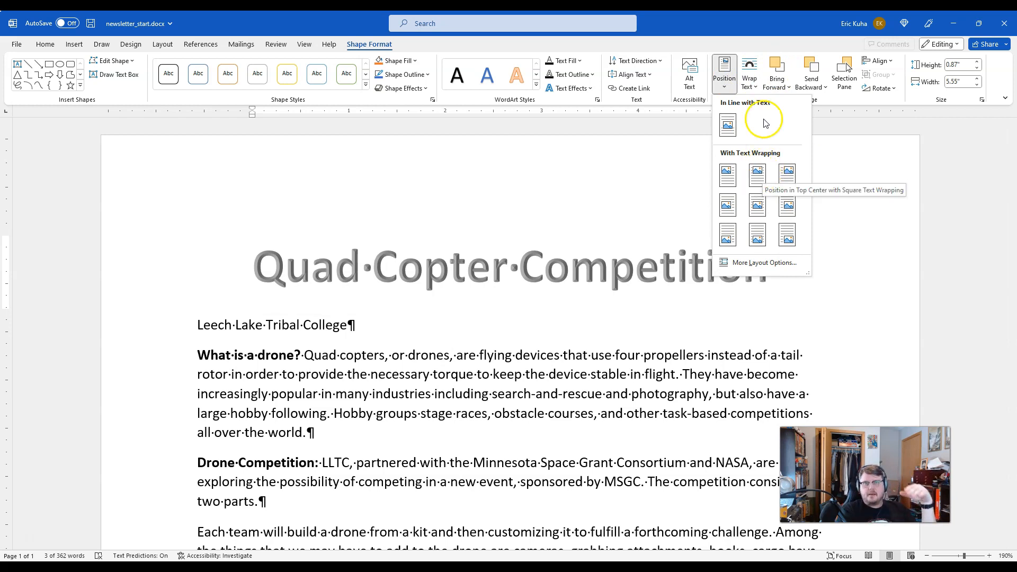
click(749, 79)
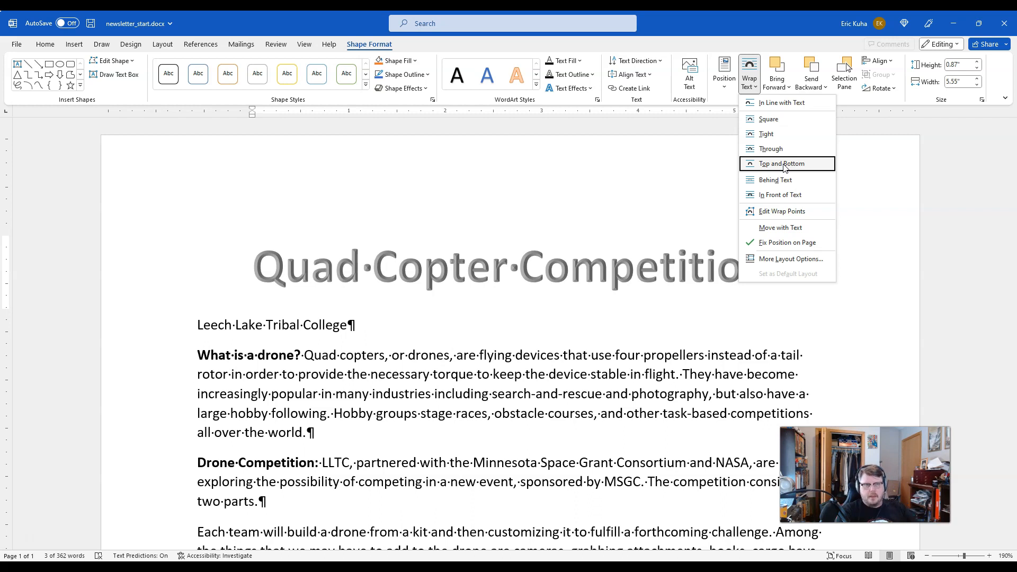
click(782, 164)
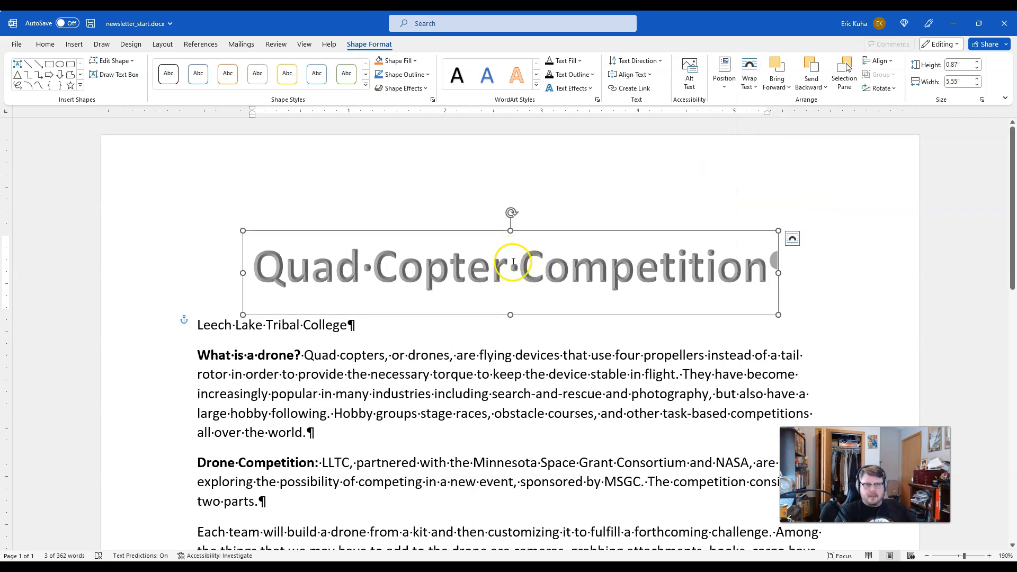
click(511, 267)
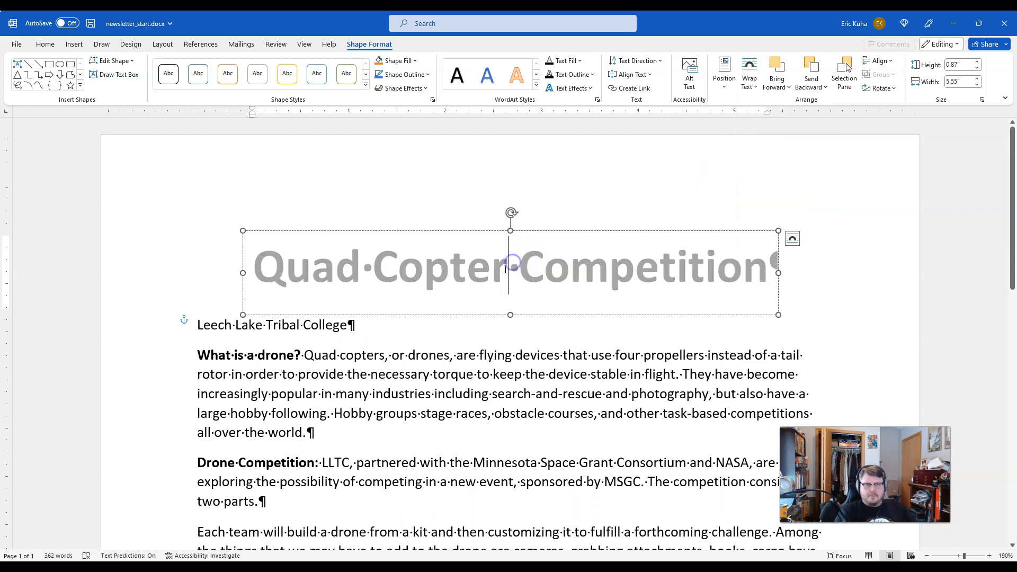
click(393, 234)
drag(424, 234, 400, 311)
drag(520, 313, 520, 316)
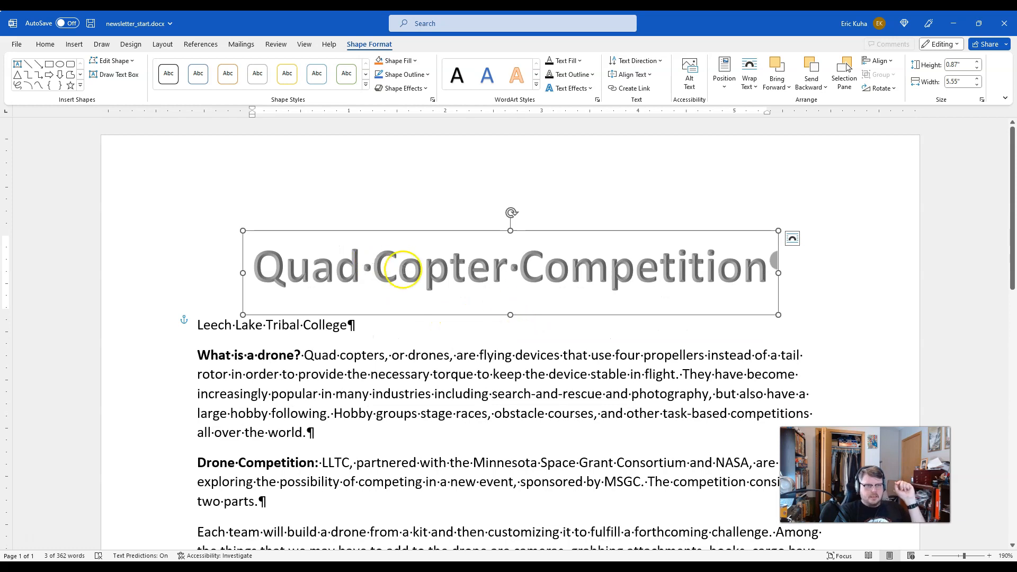
click(479, 394)
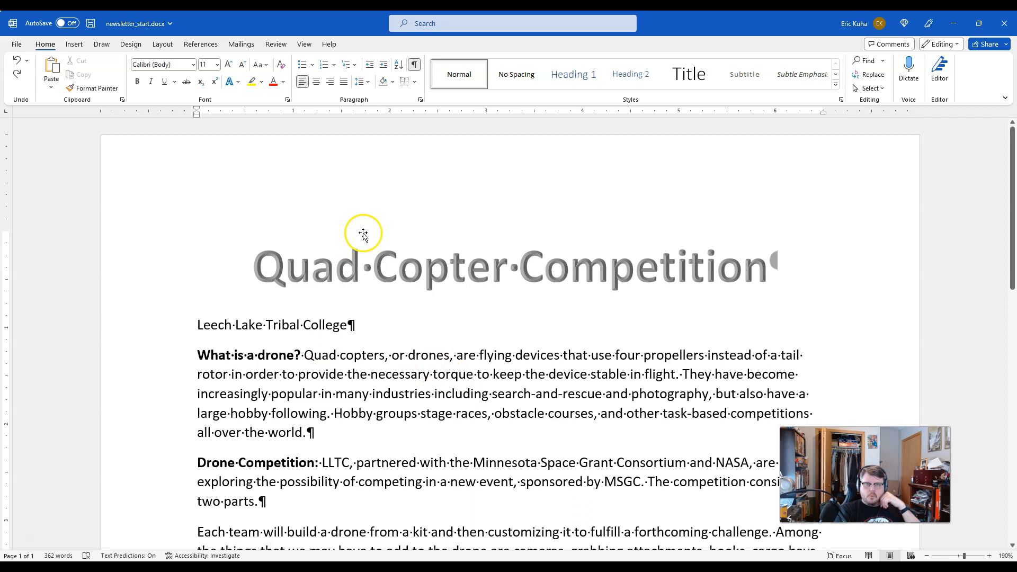
Step: Examine the shape styles, WordArt styles, text fill, outline and effect options available for the title WordArt without applying any
click(414, 261)
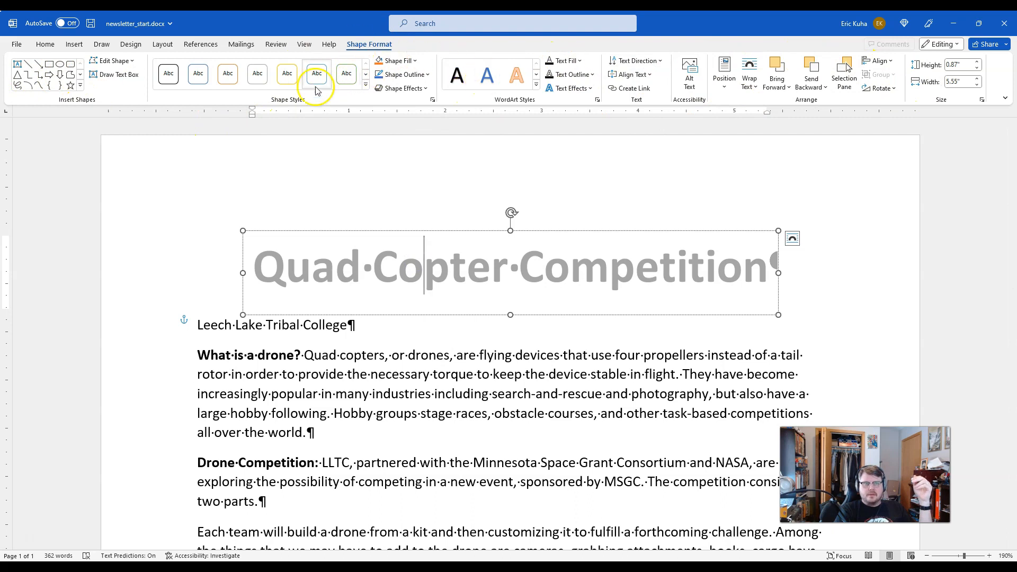
click(365, 86)
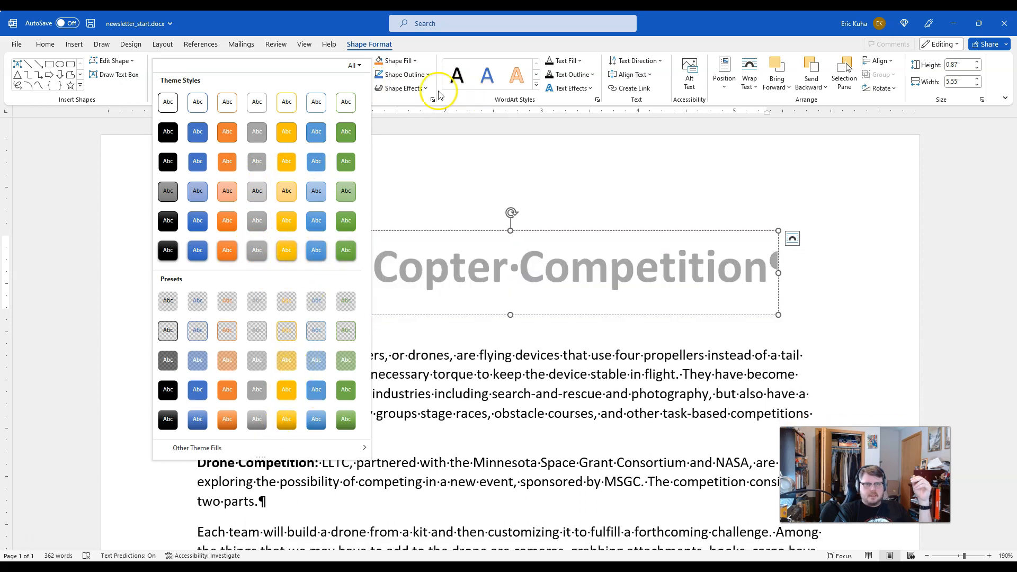
click(536, 85)
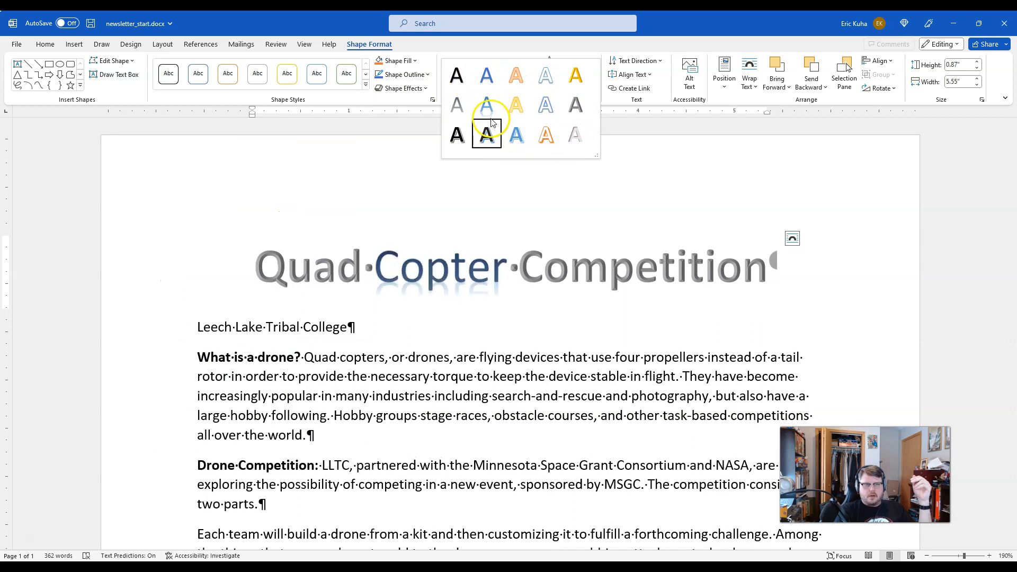
click(627, 167)
click(567, 61)
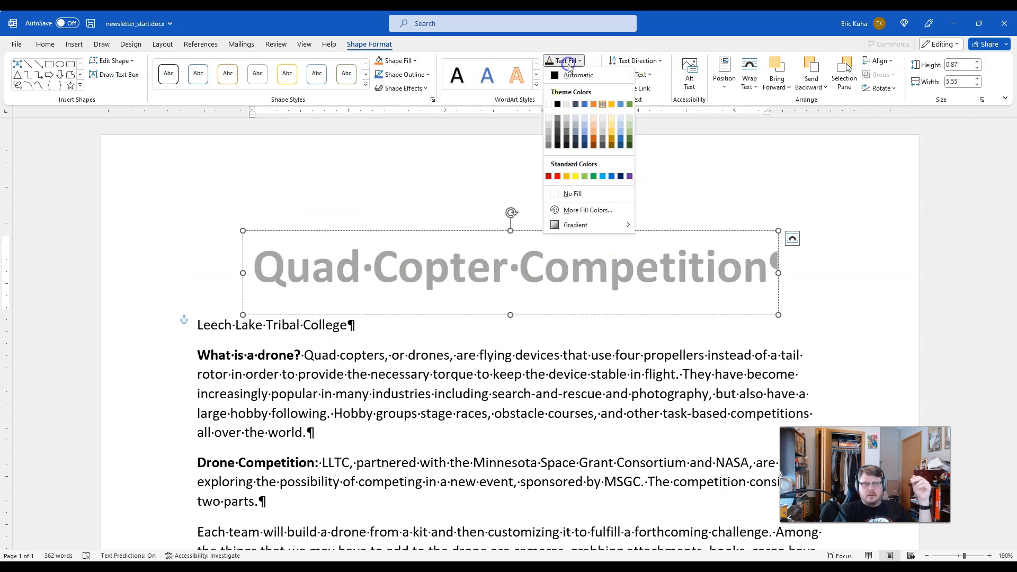
click(569, 62)
click(574, 78)
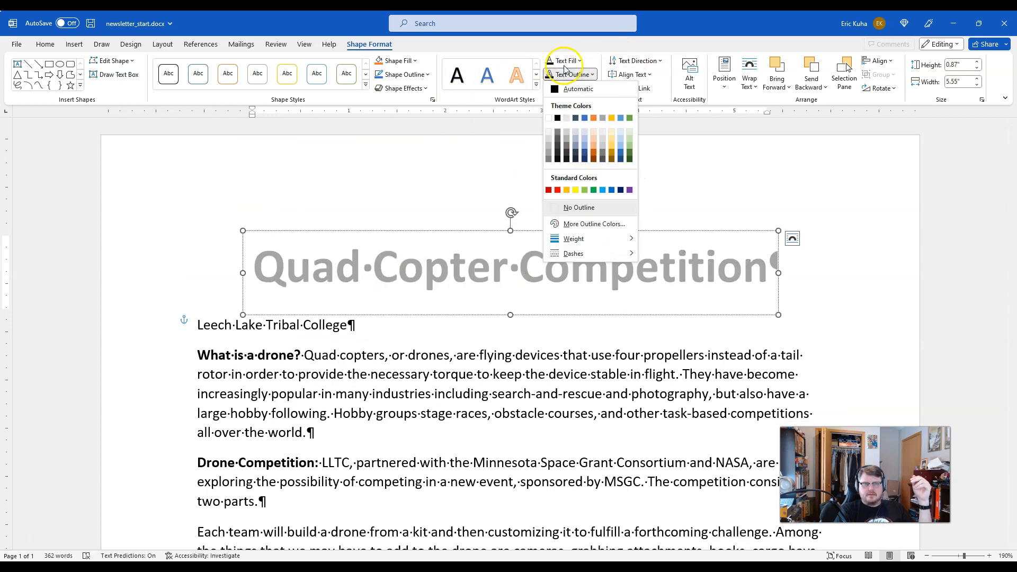
click(562, 62)
click(570, 87)
click(570, 88)
click(581, 160)
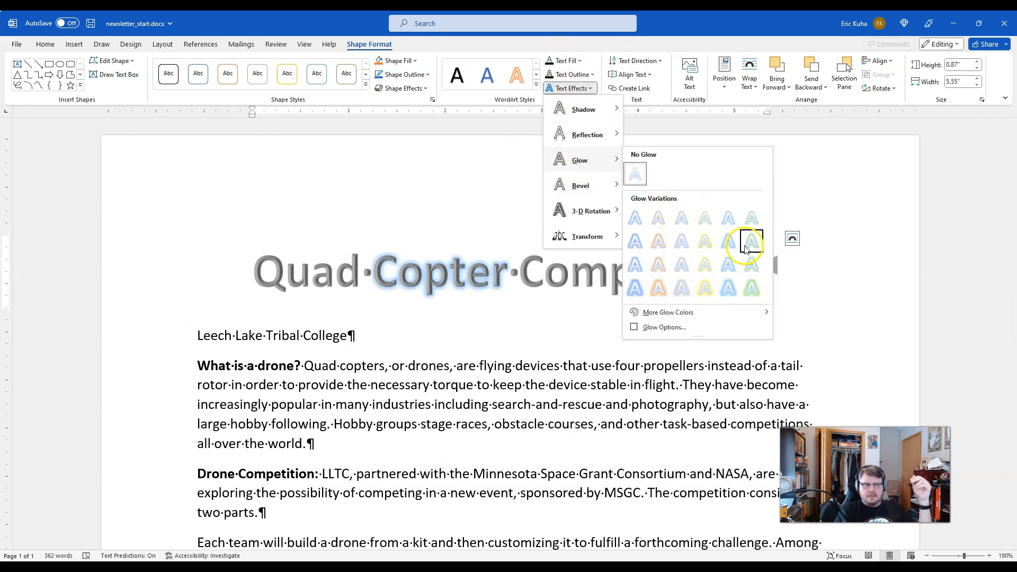
click(427, 299)
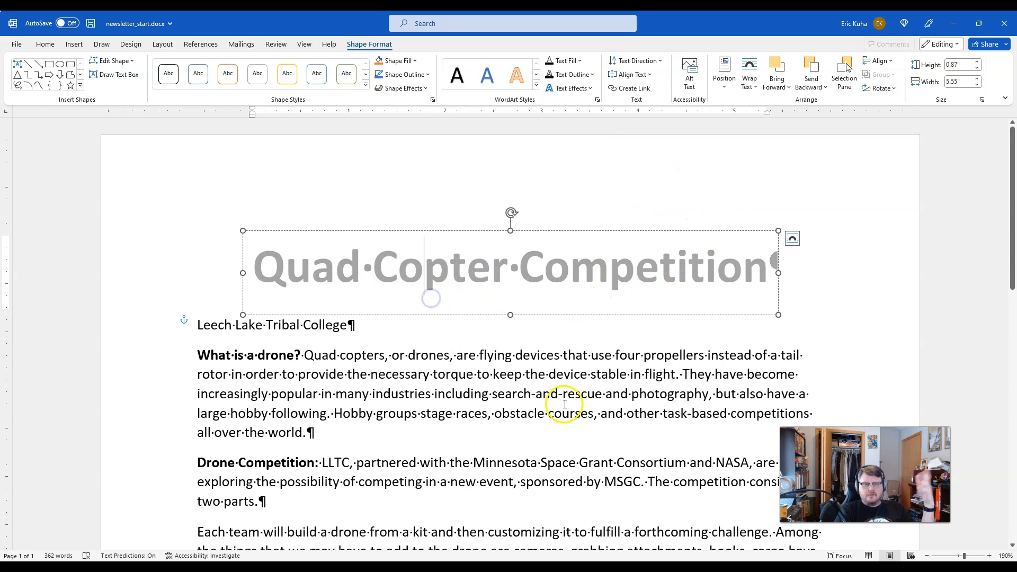
click(517, 317)
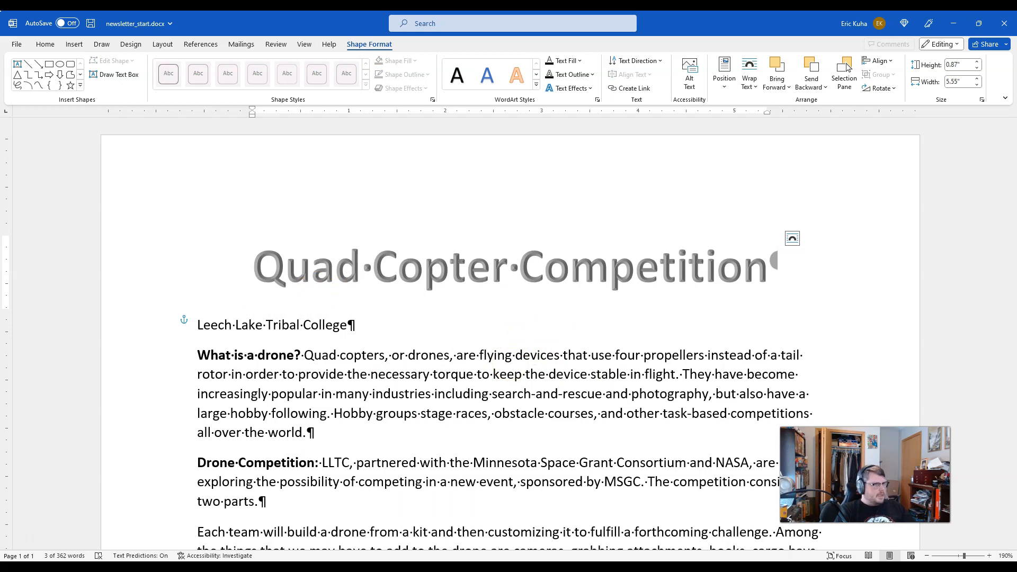
Step: Apply the Subtitle style to the "Leech Lake Tribal College" line below the title
drag(371, 325, 193, 325)
click(176, 328)
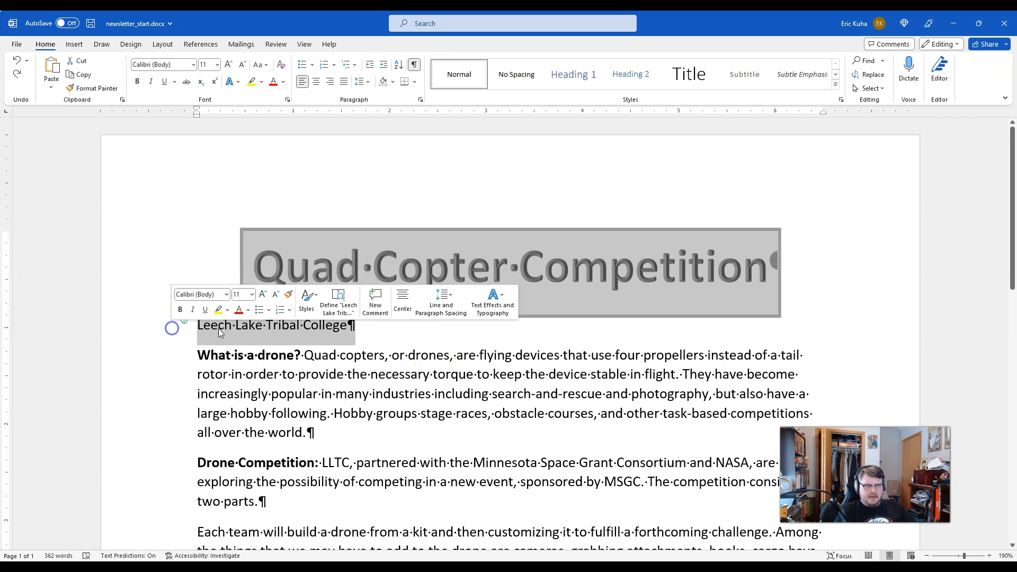
click(577, 361)
click(156, 325)
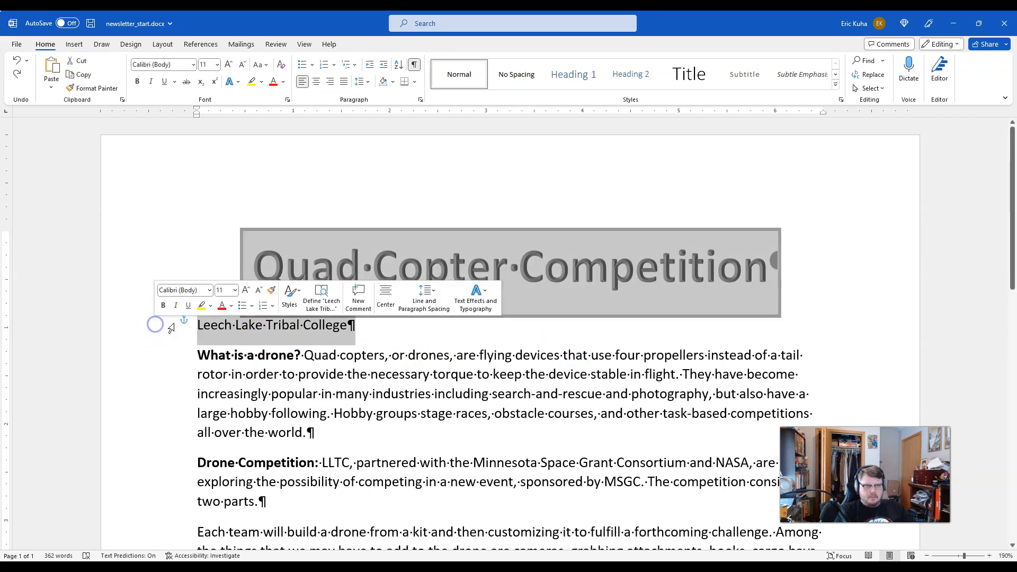
click(413, 337)
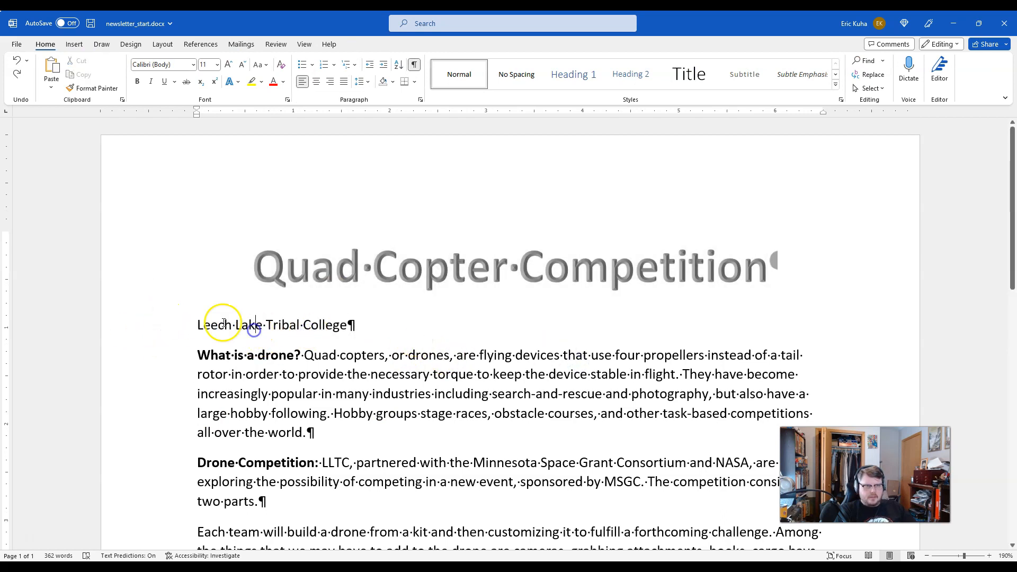
drag(196, 325, 265, 326)
click(302, 328)
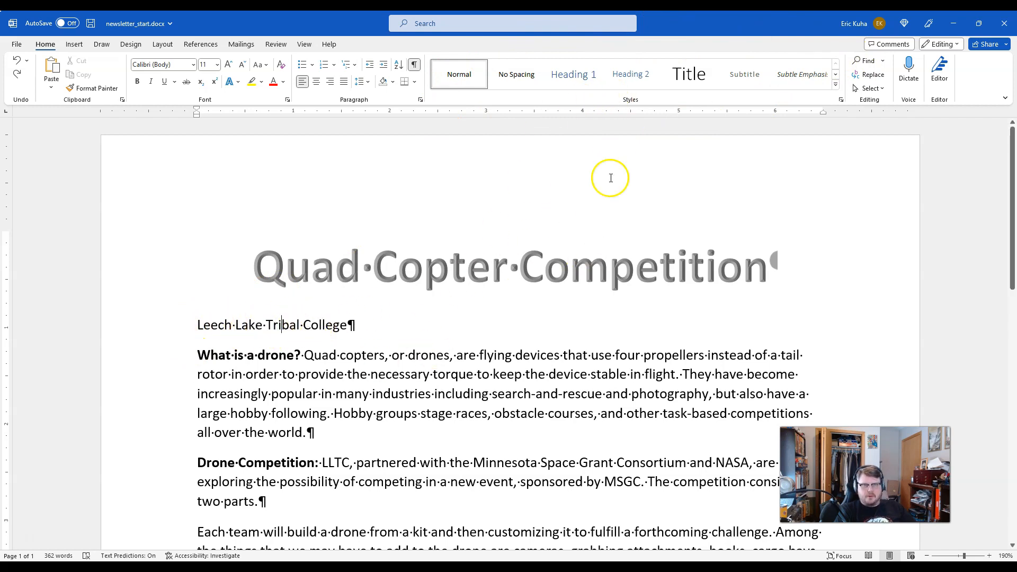
click(740, 82)
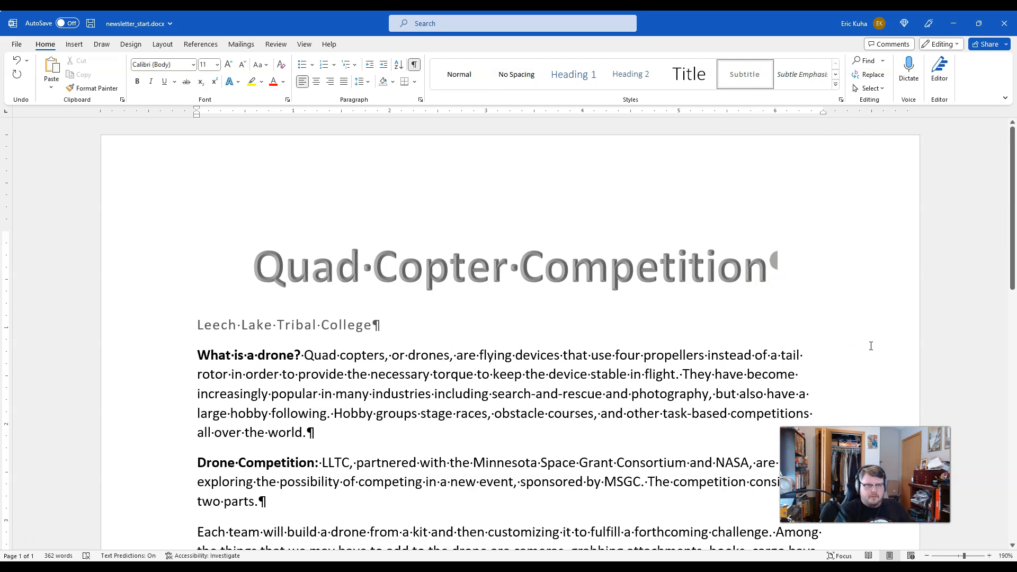
Step: Hide the document's formatting marks and show them again
scroll(366, 377, down, 1)
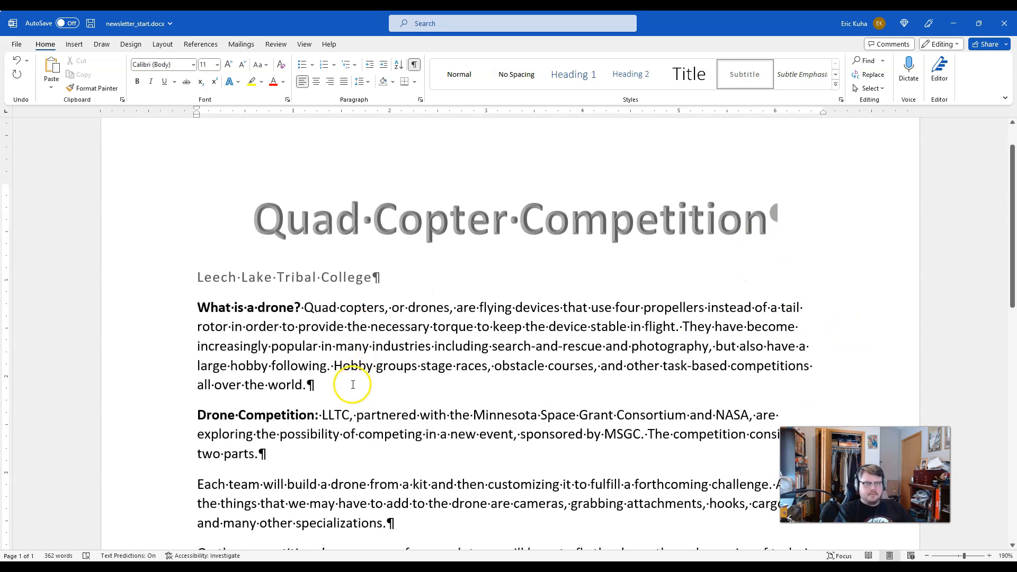
click(414, 65)
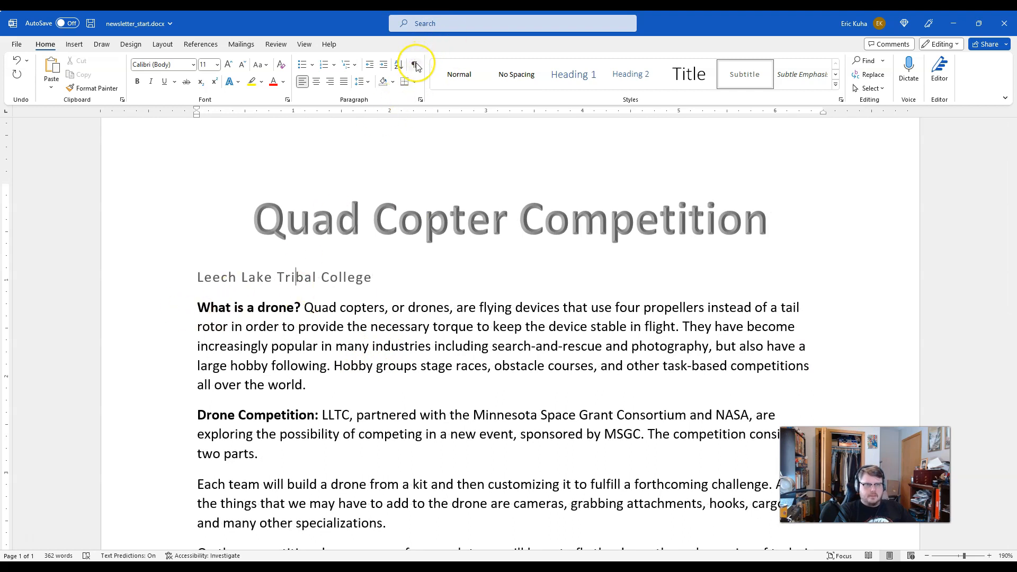
click(415, 65)
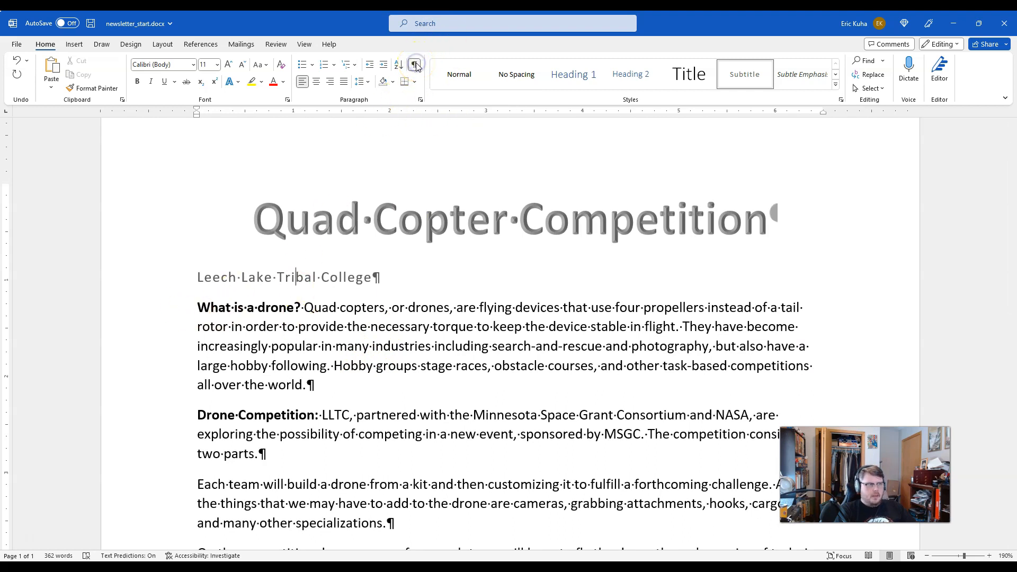
Step: View the whole page and highlight the body text from "What is a drone?" through the "Interested?" paragraph, then deselect it
ctrl+scroll(500, 341, down, 2)
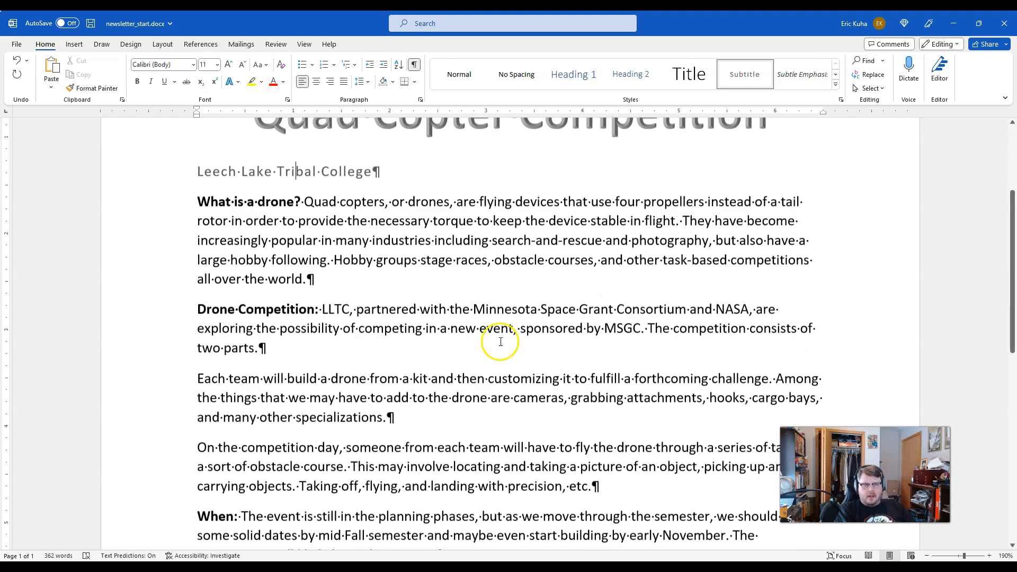
ctrl+scroll(511, 356, down, 7)
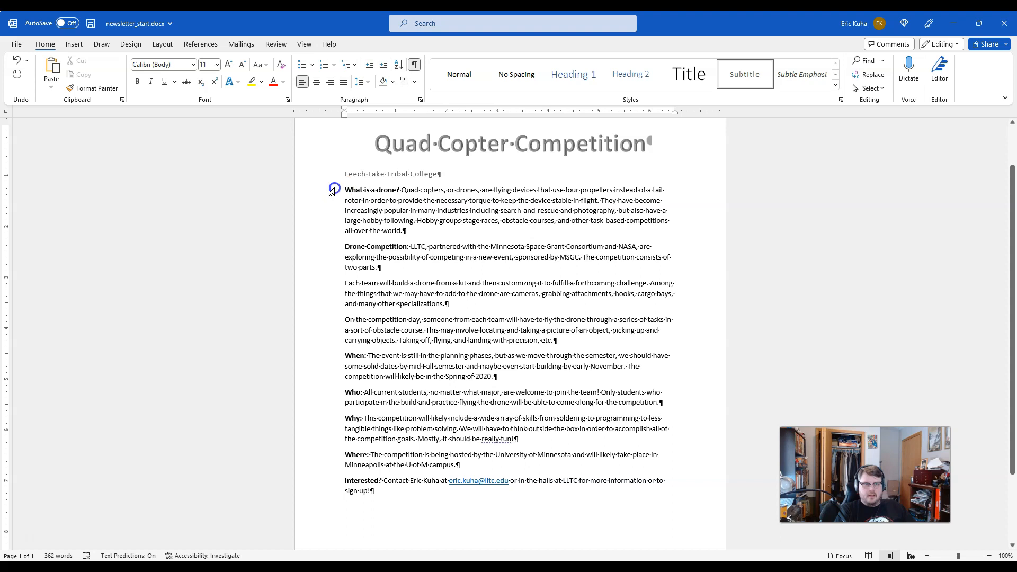
drag(334, 189, 318, 480)
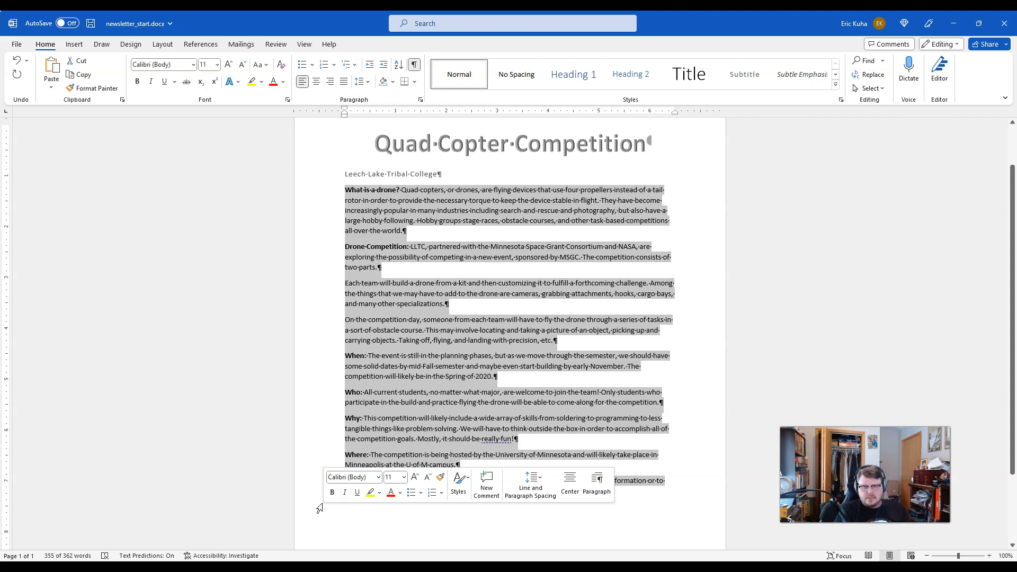
click(427, 293)
scroll(497, 287, up, 2)
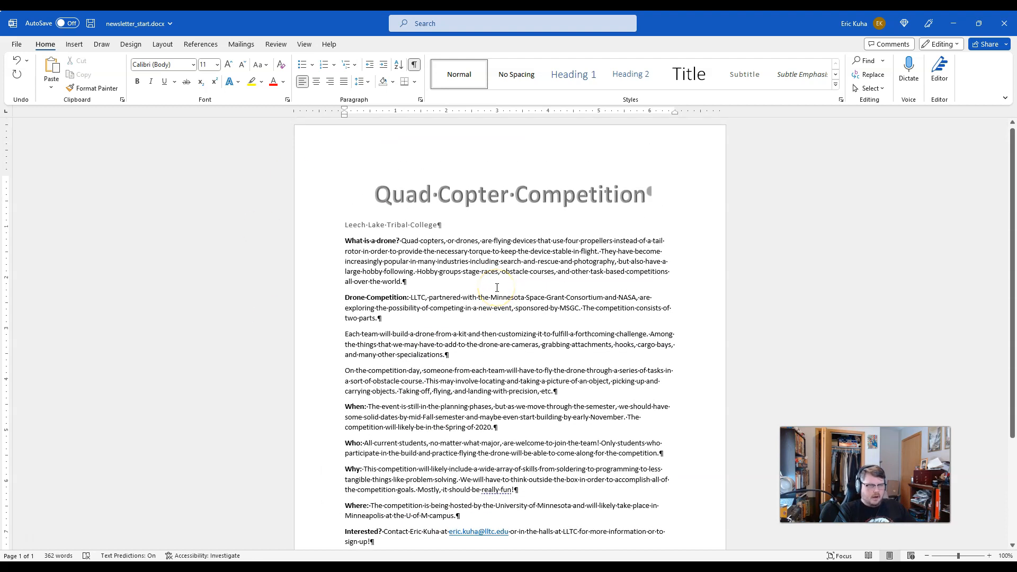
Step: Place the insertion point at the end of the "Leech Lake Tribal College" line
ctrl+scroll(497, 287, up, 9)
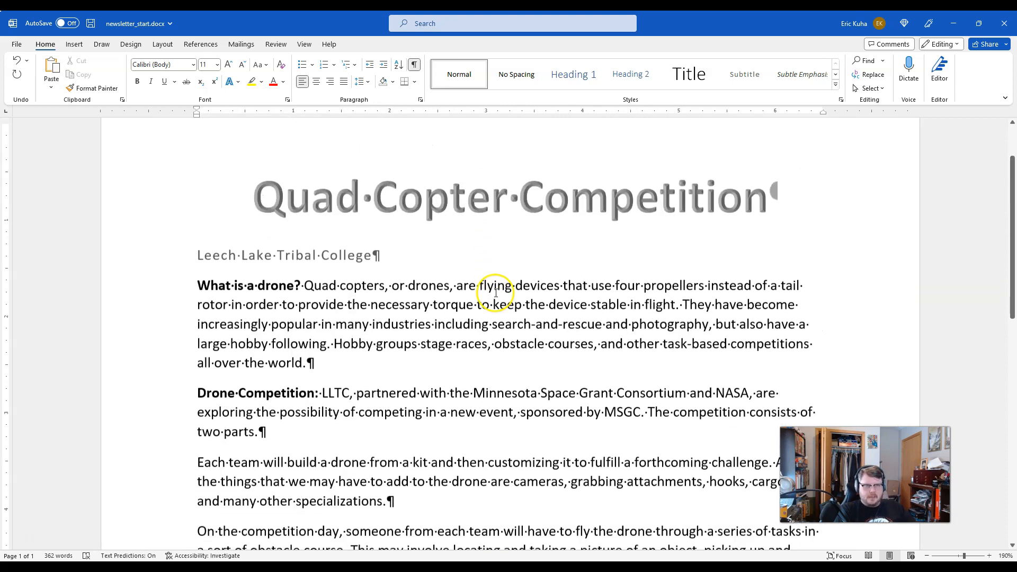
scroll(496, 293, down, 1)
click(408, 221)
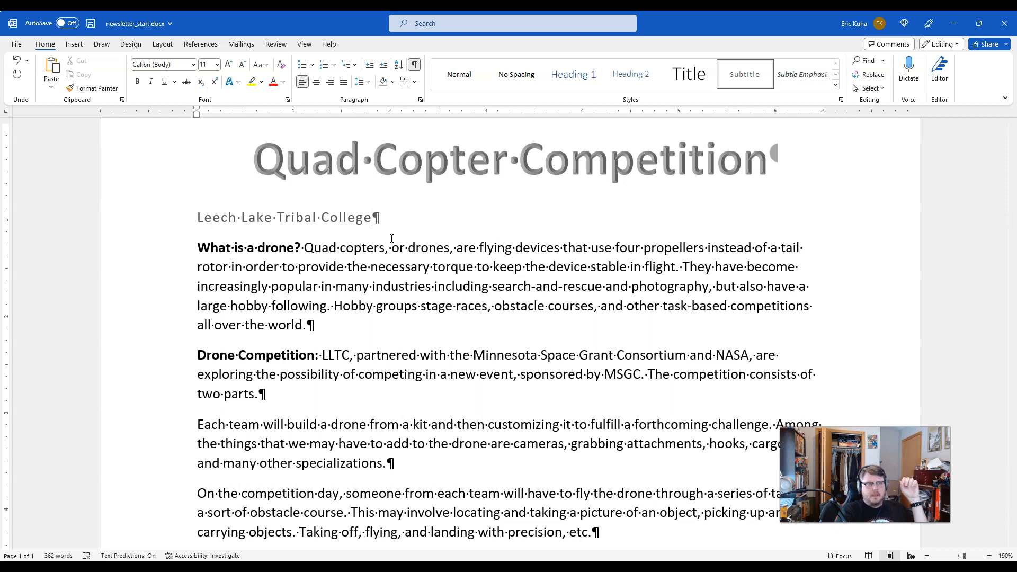
Step: Insert a page break after the "Leech Lake Tribal College" line and undo it
click(75, 48)
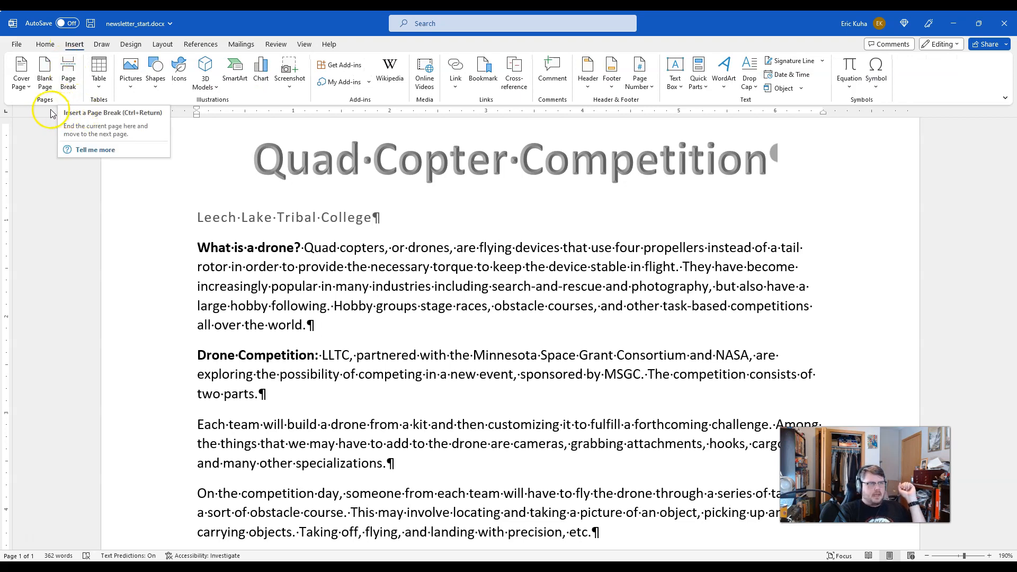
click(67, 86)
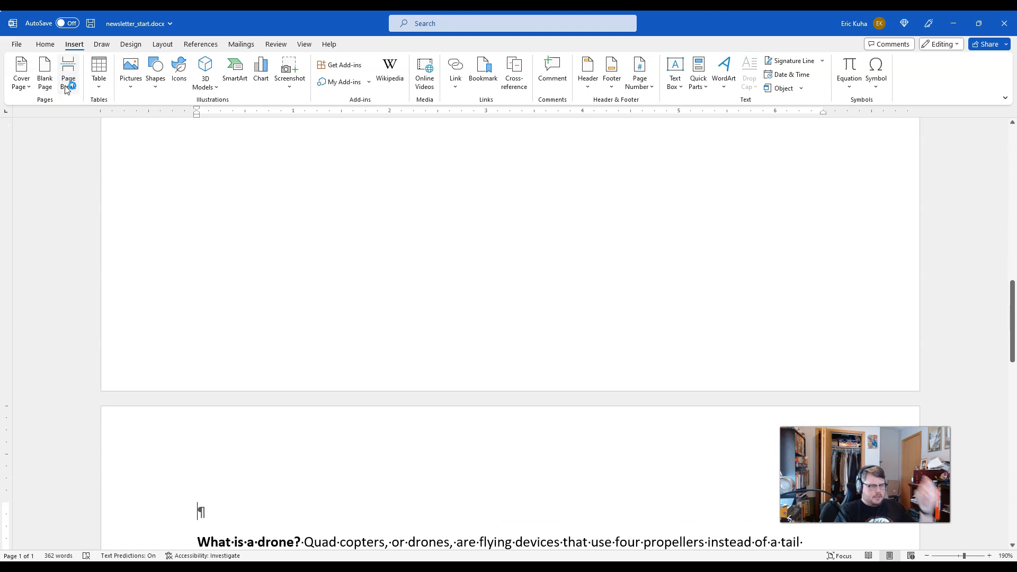
key(ctrl+z)
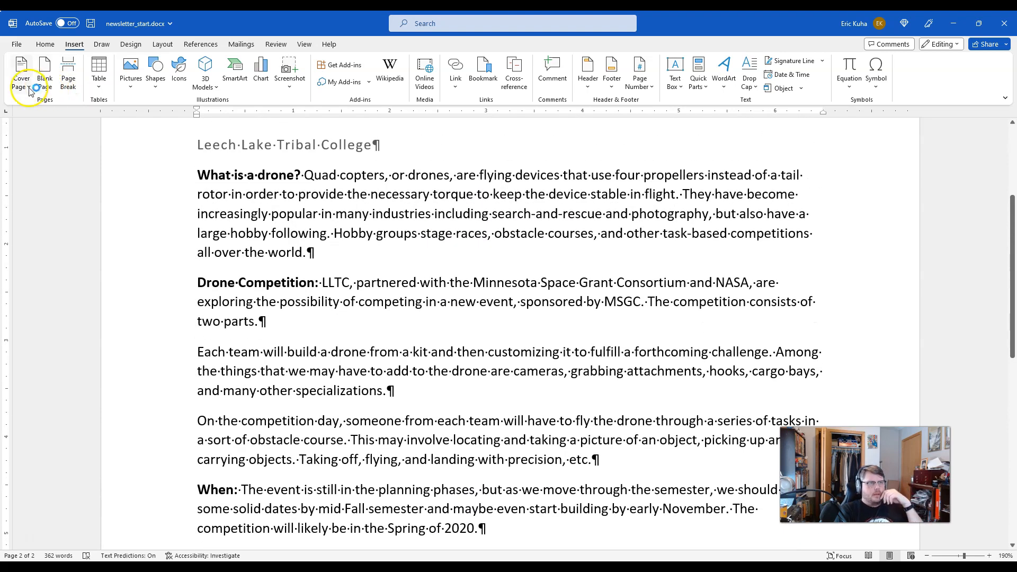
Step: Insert a continuous section break after the "Leech Lake Tribal College" line and delete the empty paragraph below it
click(28, 533)
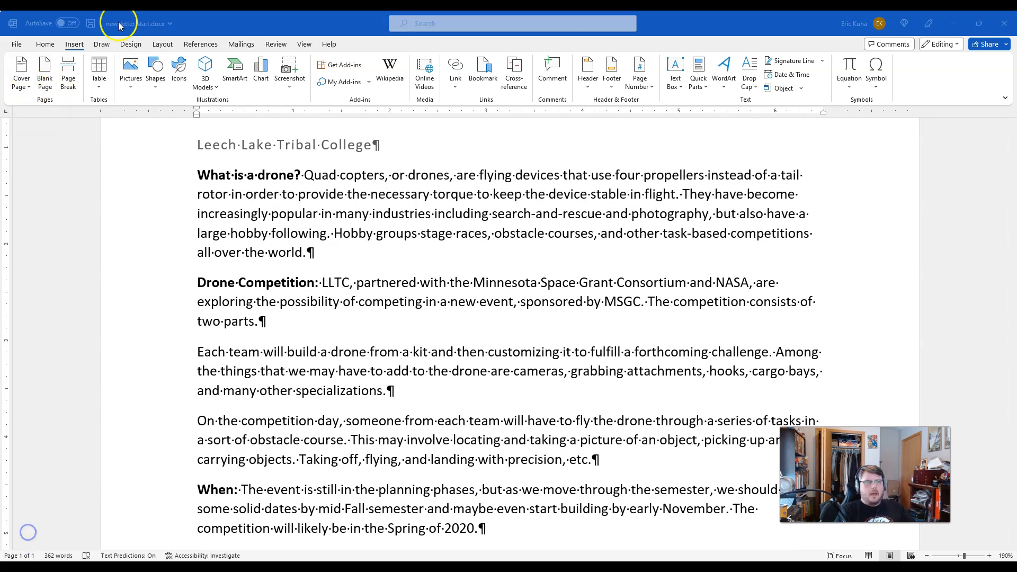
click(165, 44)
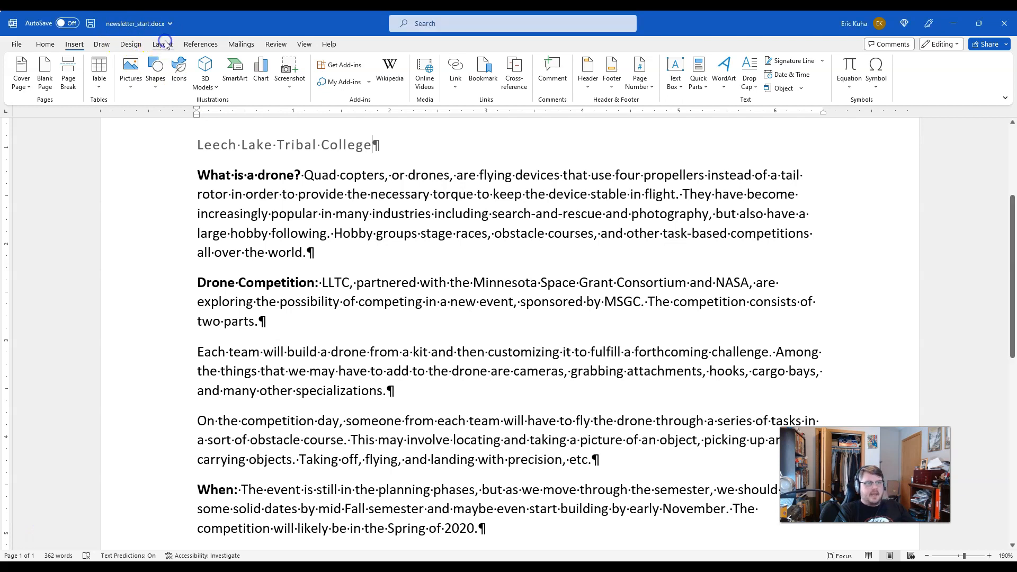
scroll(270, 249, up, 3)
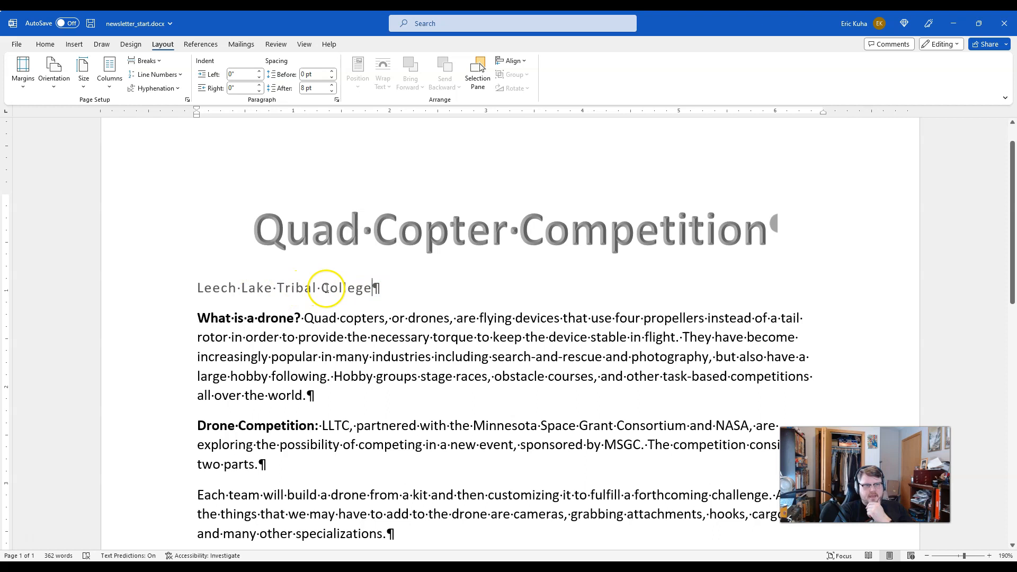
click(146, 61)
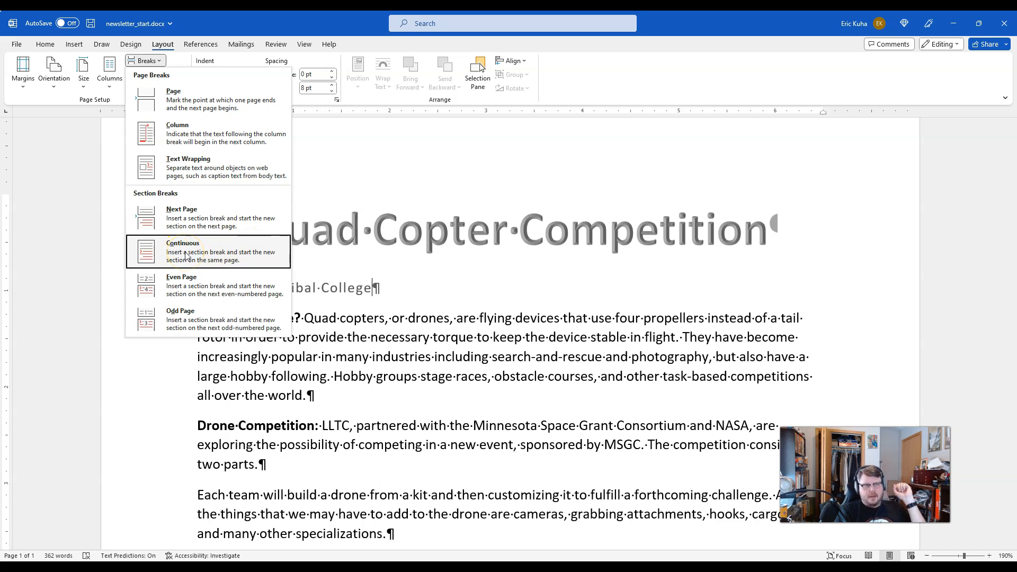
click(185, 254)
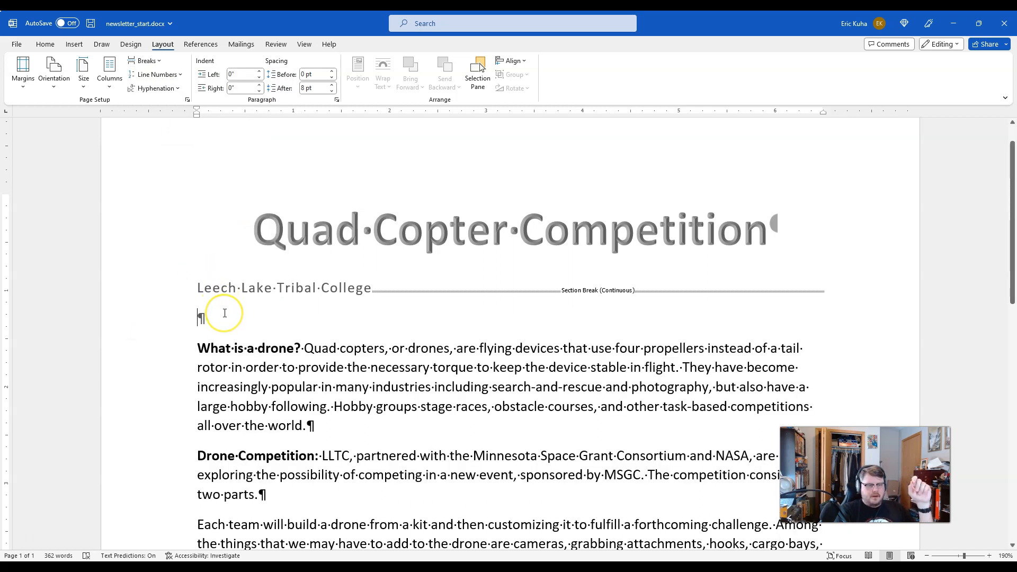
key(Delete)
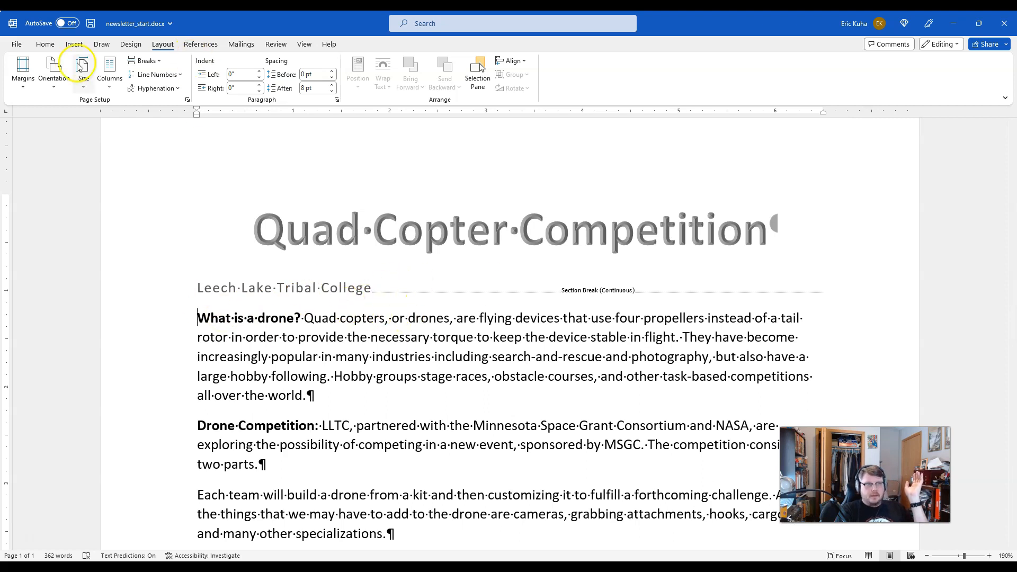
Step: Hide the formatting marks to view the heading and body without the section break marker, and show them again
click(45, 44)
click(415, 65)
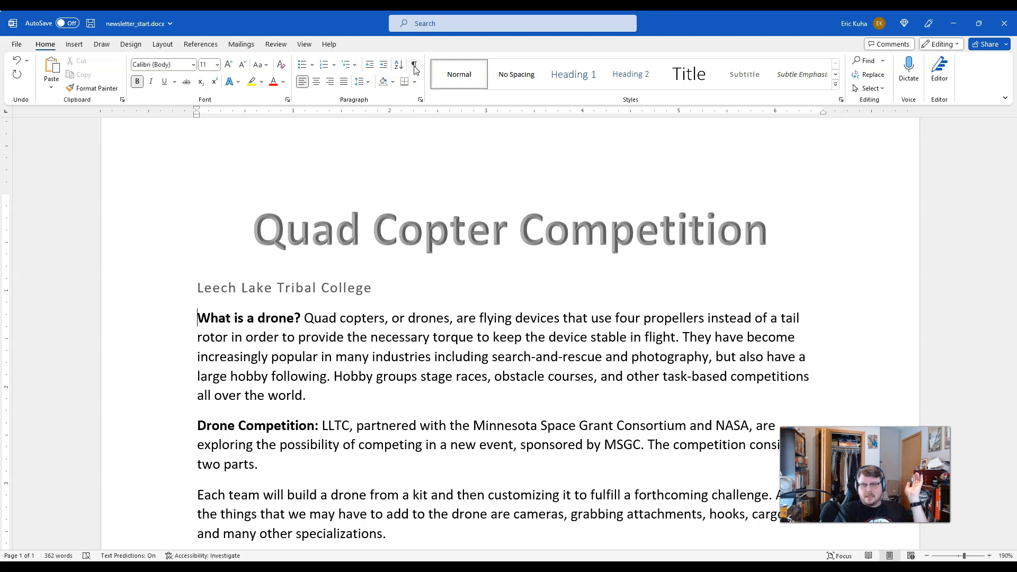
click(415, 65)
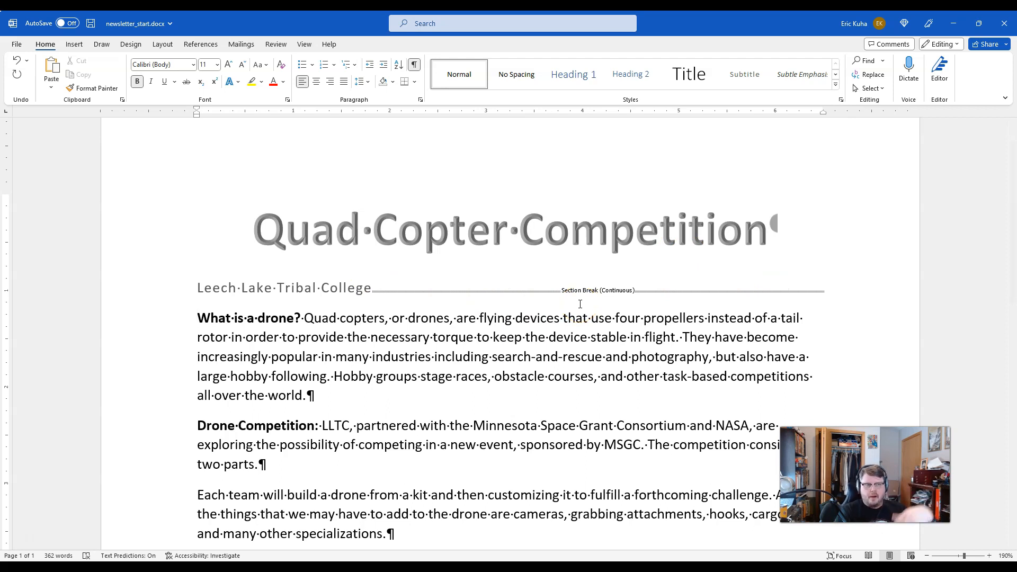
Step: Lay out the body section below the section break in two columns
click(211, 353)
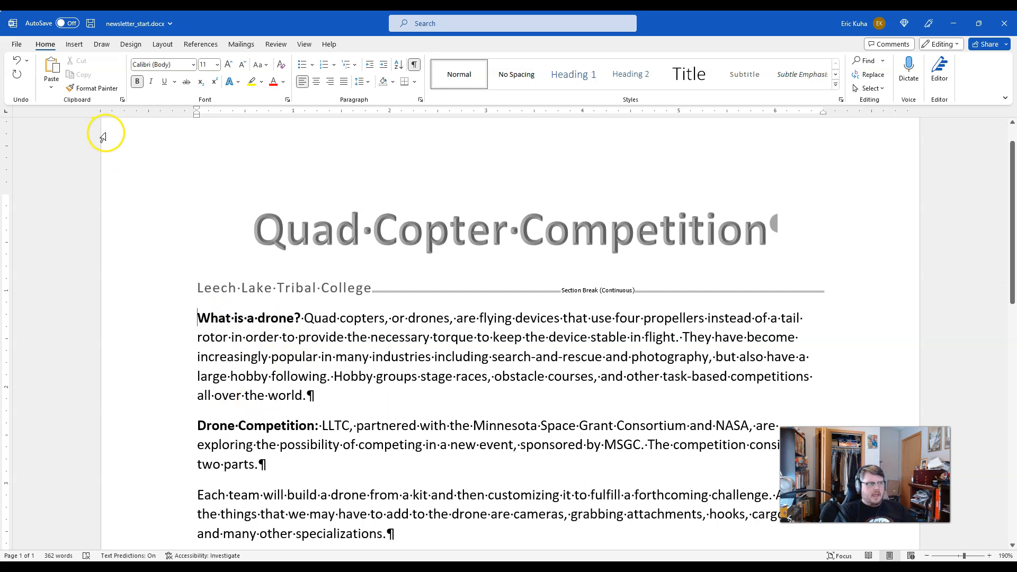
click(163, 44)
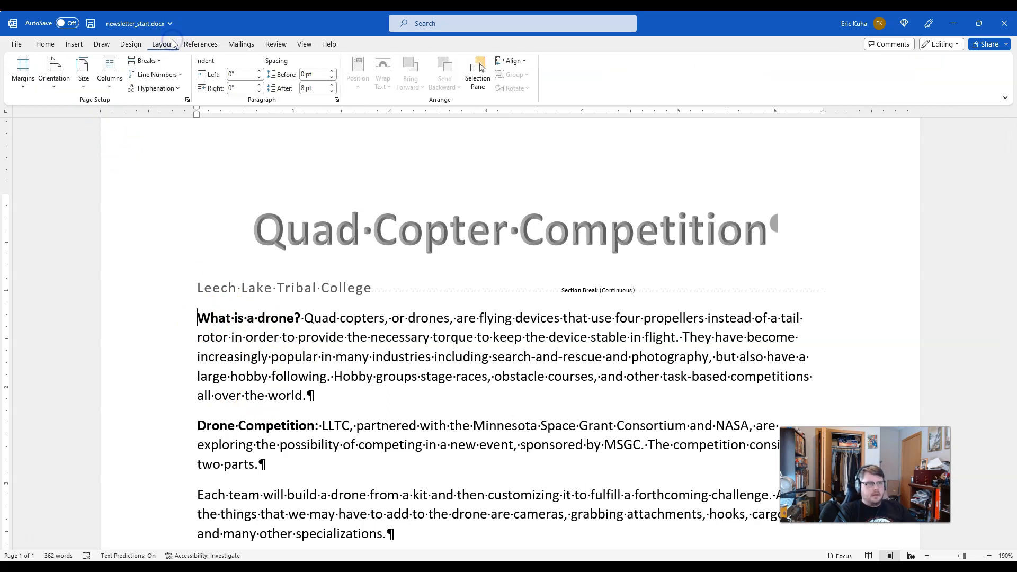
click(113, 70)
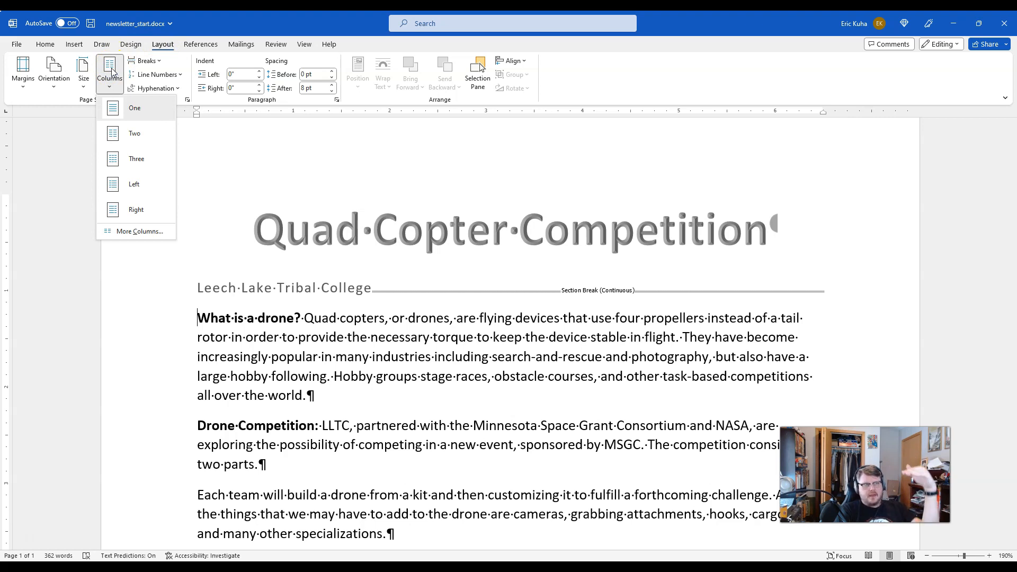
click(133, 136)
scroll(488, 326, down, 5)
scroll(489, 318, down, 4)
scroll(472, 291, up, 10)
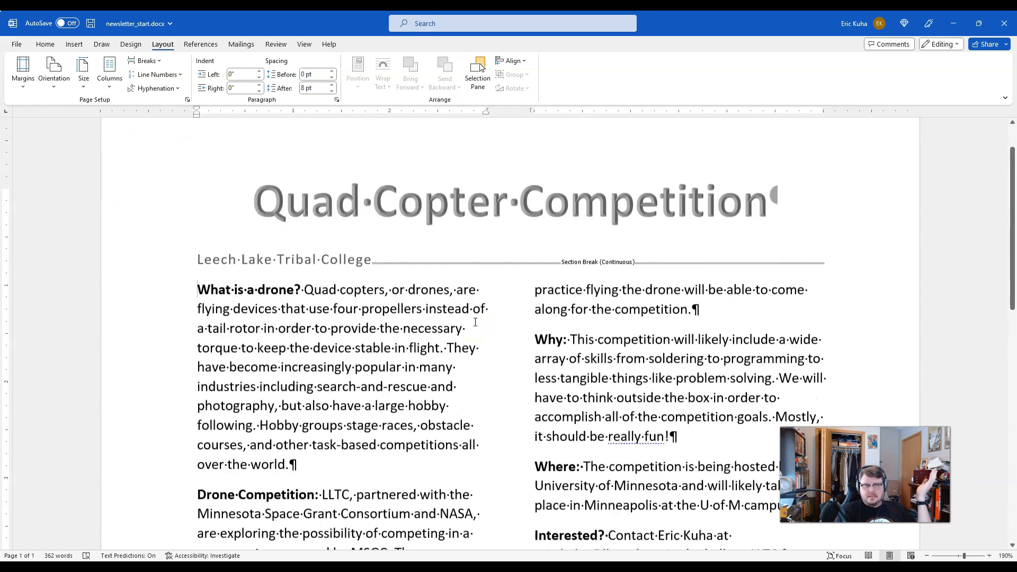
scroll(475, 322, down, 1)
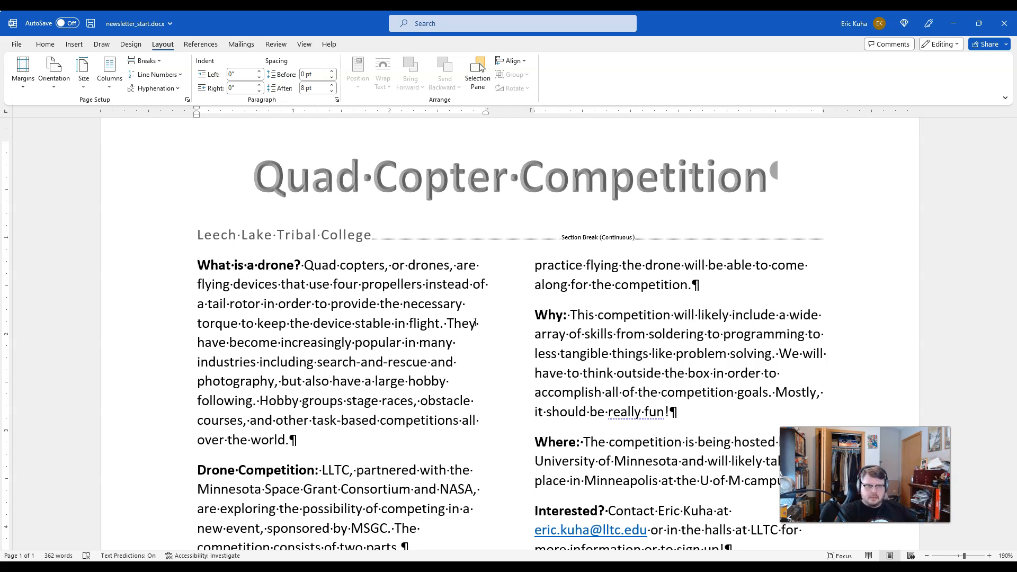
ctrl+scroll(326, 301, down, 6)
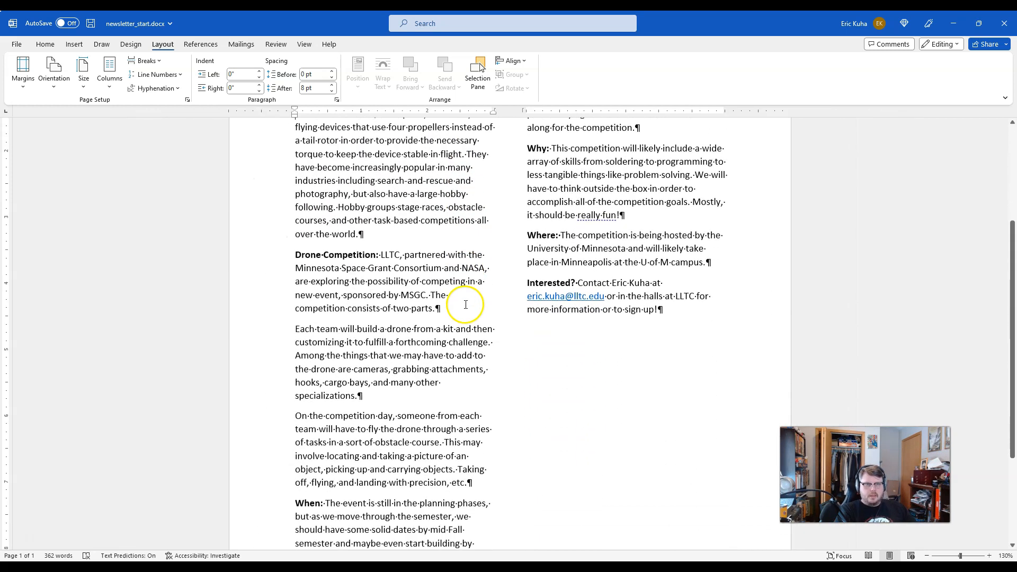
scroll(466, 305, down, 4)
scroll(466, 304, up, 6)
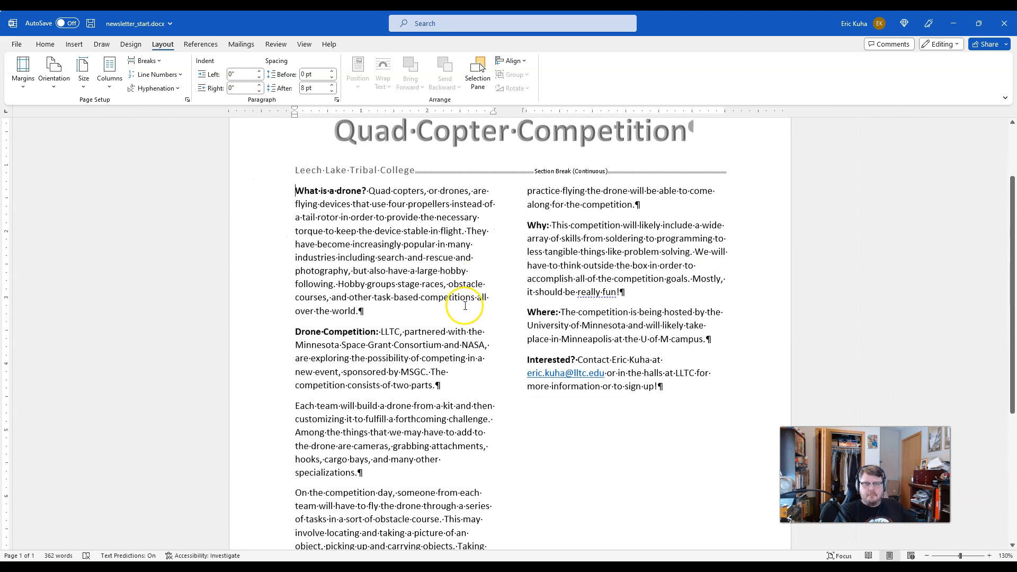
scroll(466, 306, down, 1)
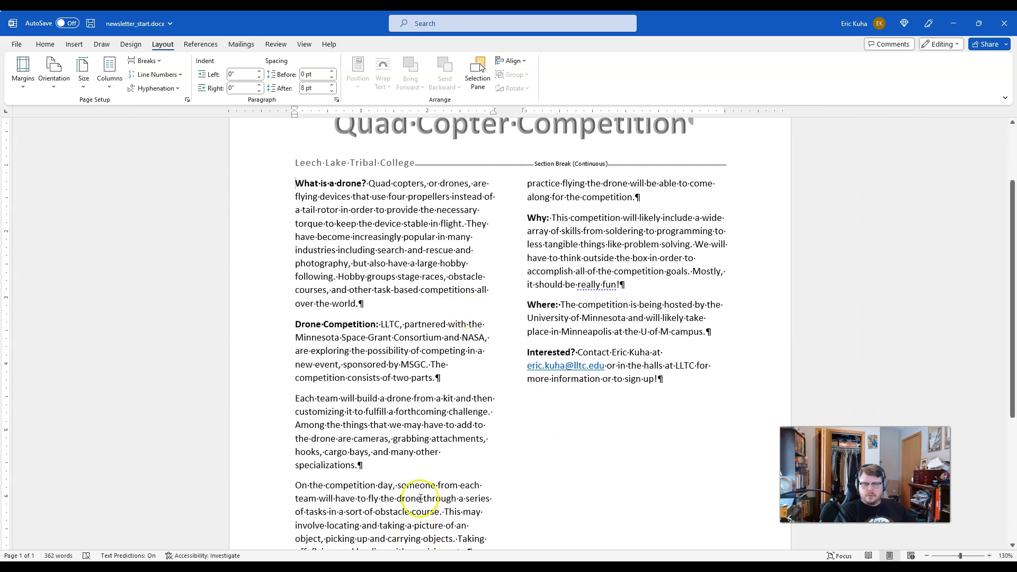
Step: Insert a column break before the "When:" paragraph and check the layout of the whole page
scroll(420, 498, down, 1)
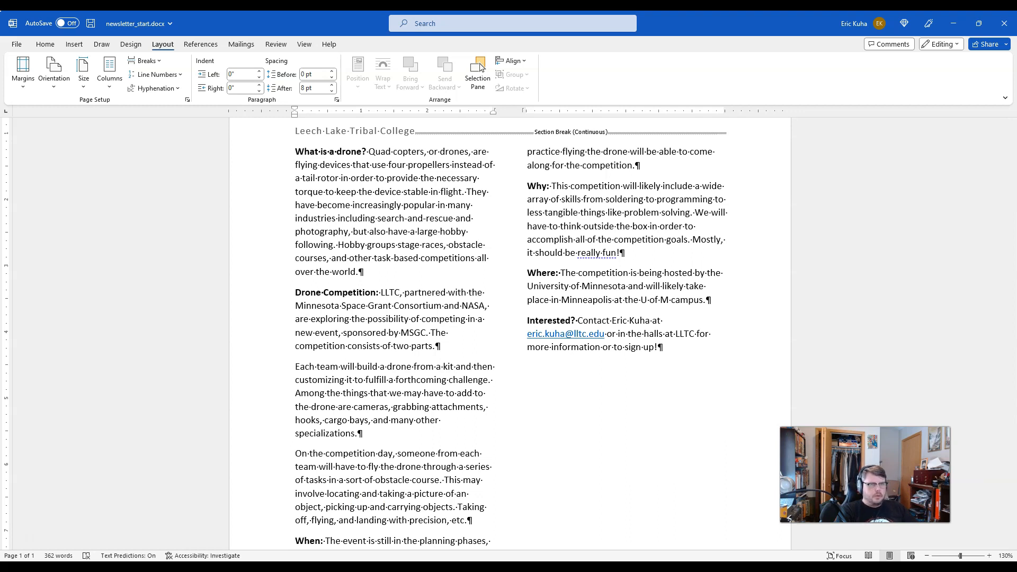
scroll(363, 454, down, 3)
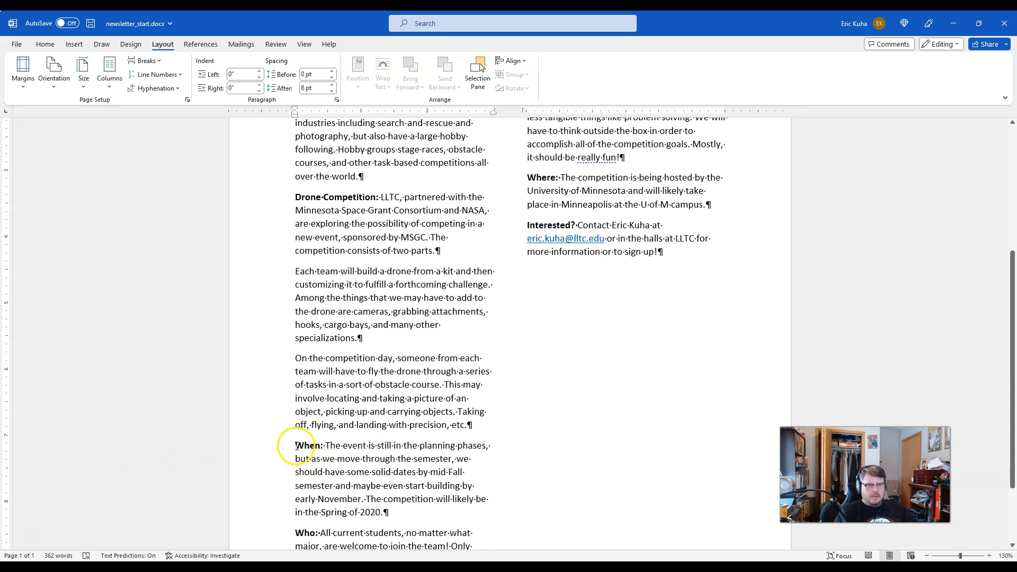
scroll(312, 447, up, 4)
scroll(286, 430, down, 5)
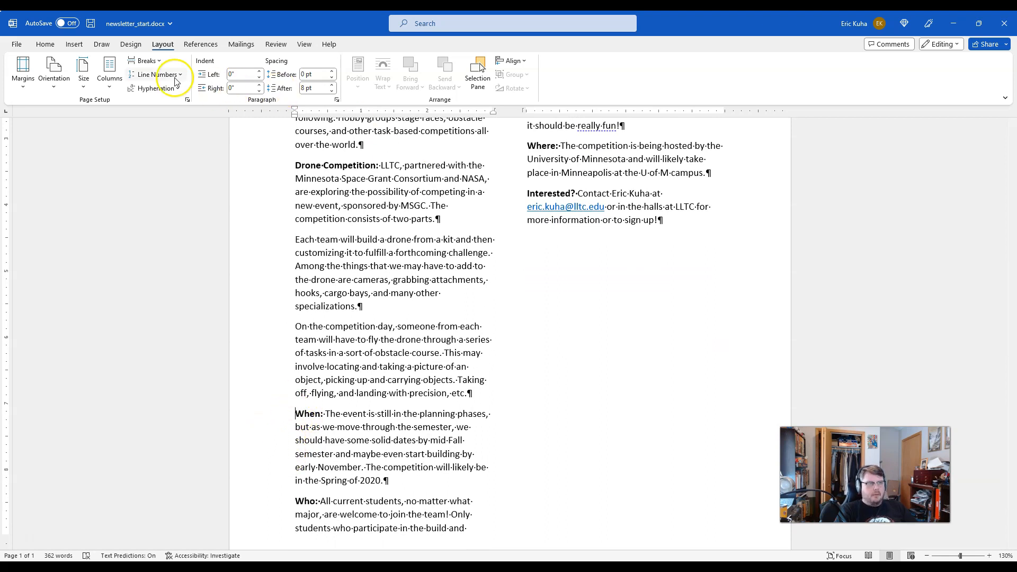
click(82, 45)
click(162, 44)
click(150, 61)
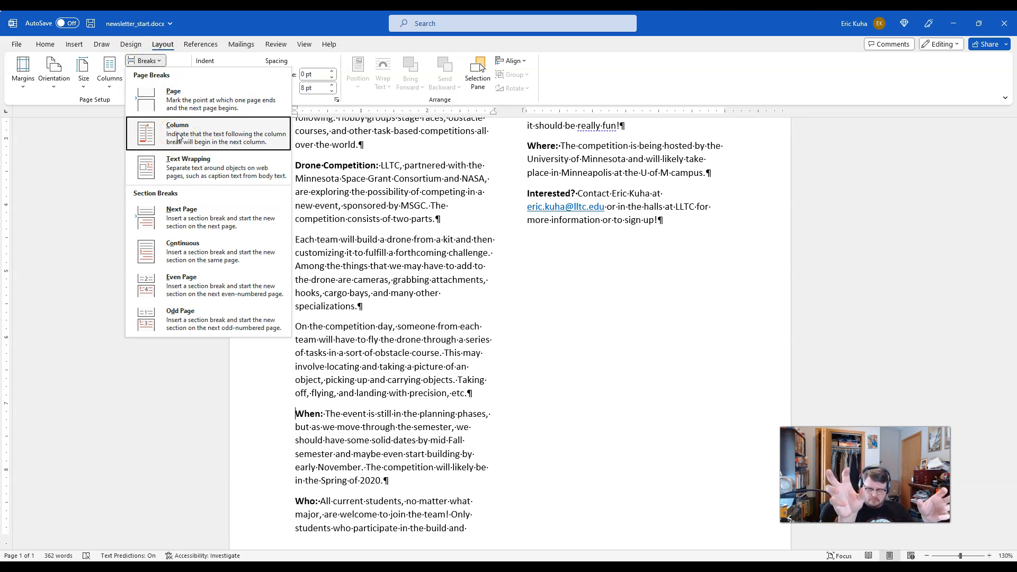
click(178, 136)
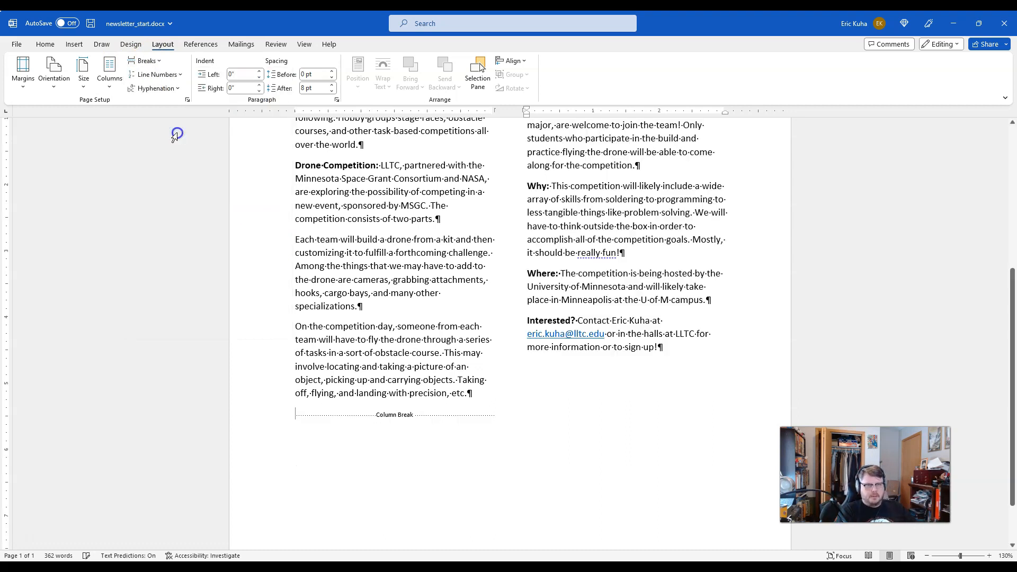
scroll(466, 318, down, 3)
scroll(473, 335, up, 5)
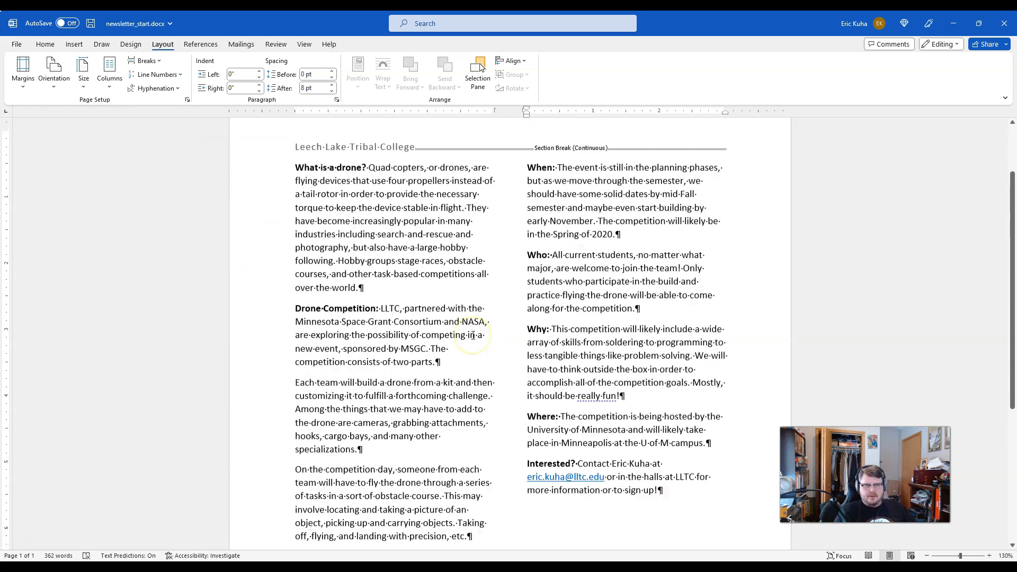
scroll(473, 335, down, 5)
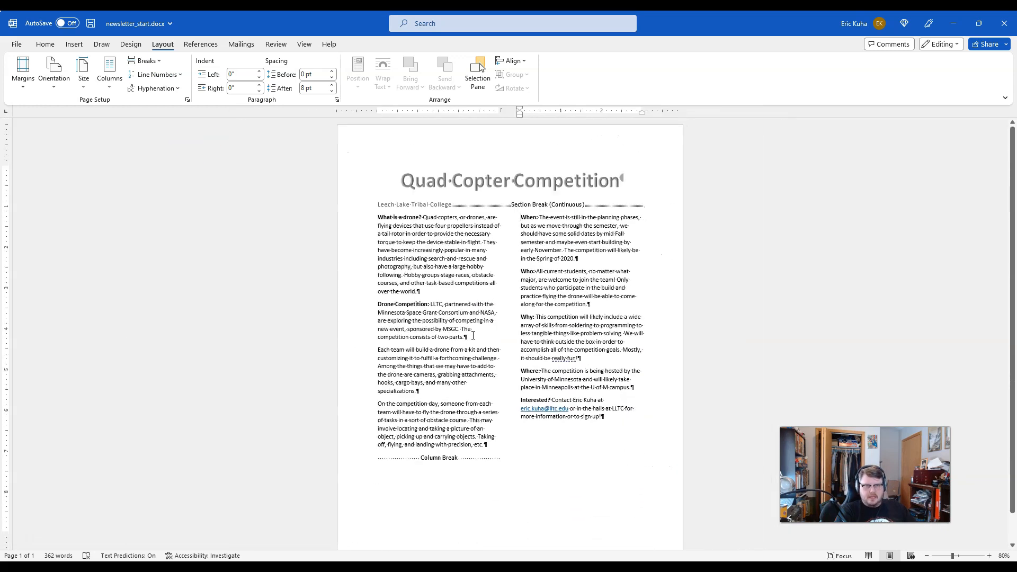
scroll(473, 335, up, 7)
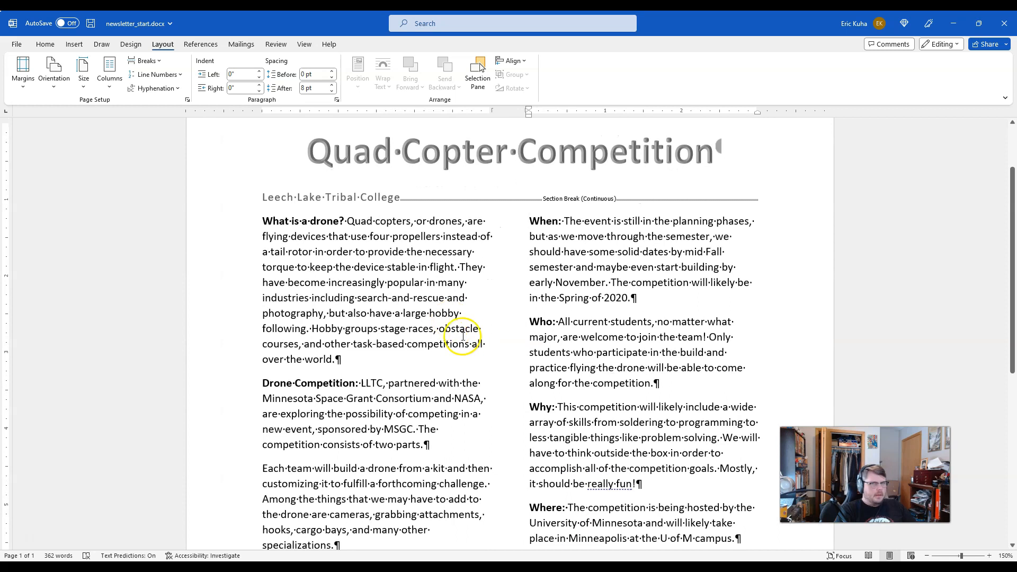
Step: Format the two paragraphs starting "Each team will build" and "On the competition day" as a bulleted list
scroll(462, 336, down, 2)
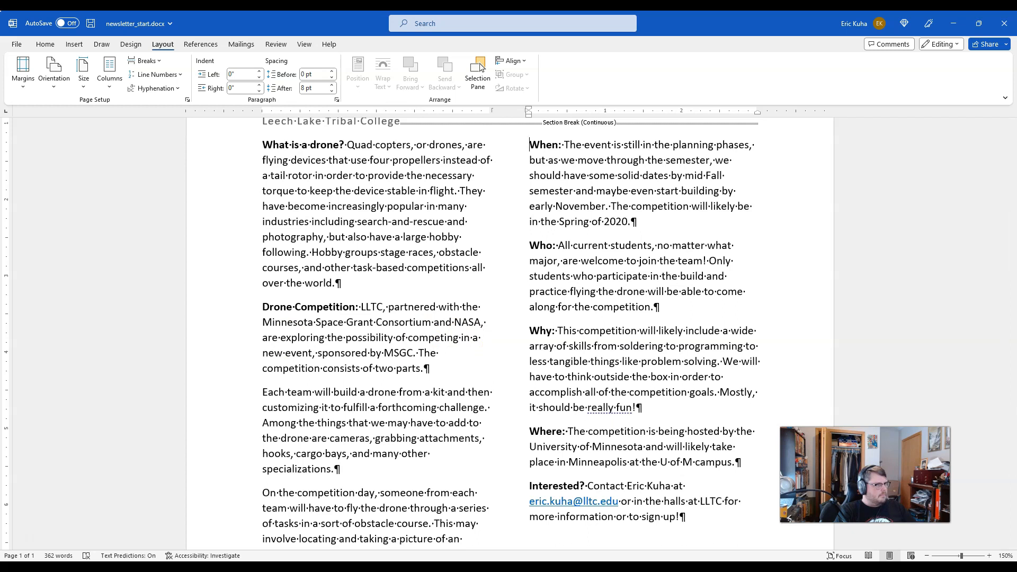
scroll(406, 379, down, 3)
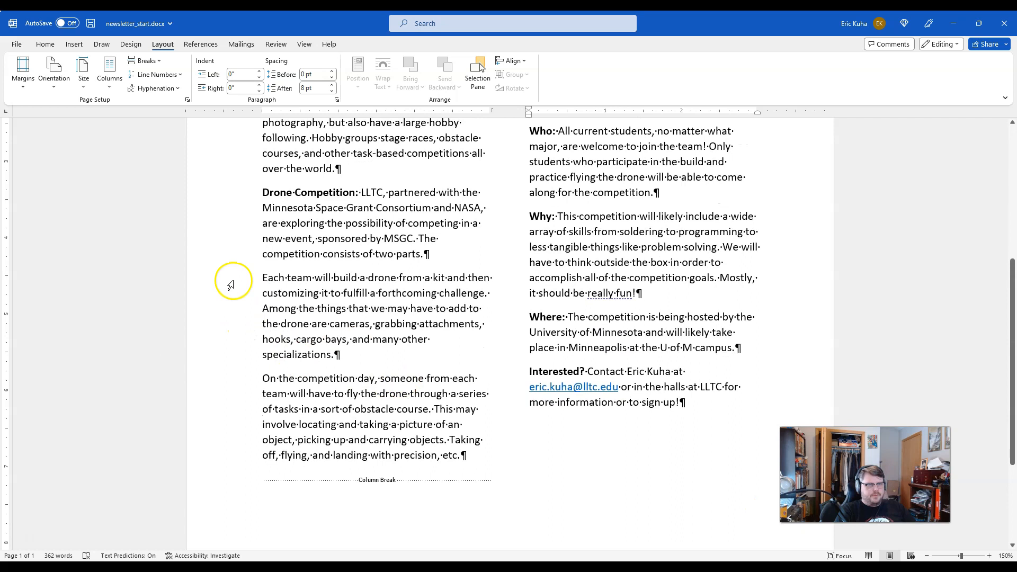
drag(246, 278, 252, 451)
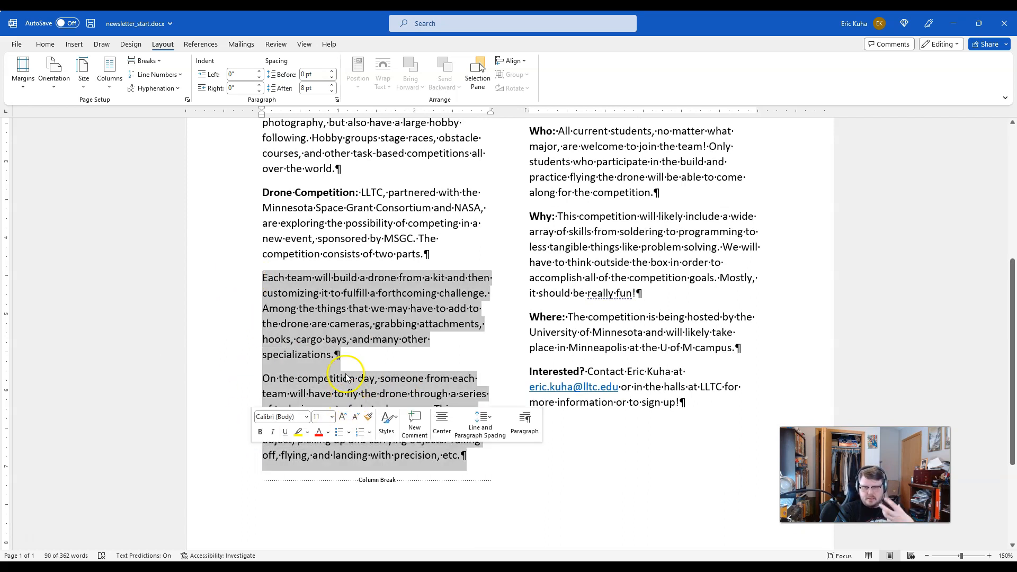
scroll(620, 376, up, 5)
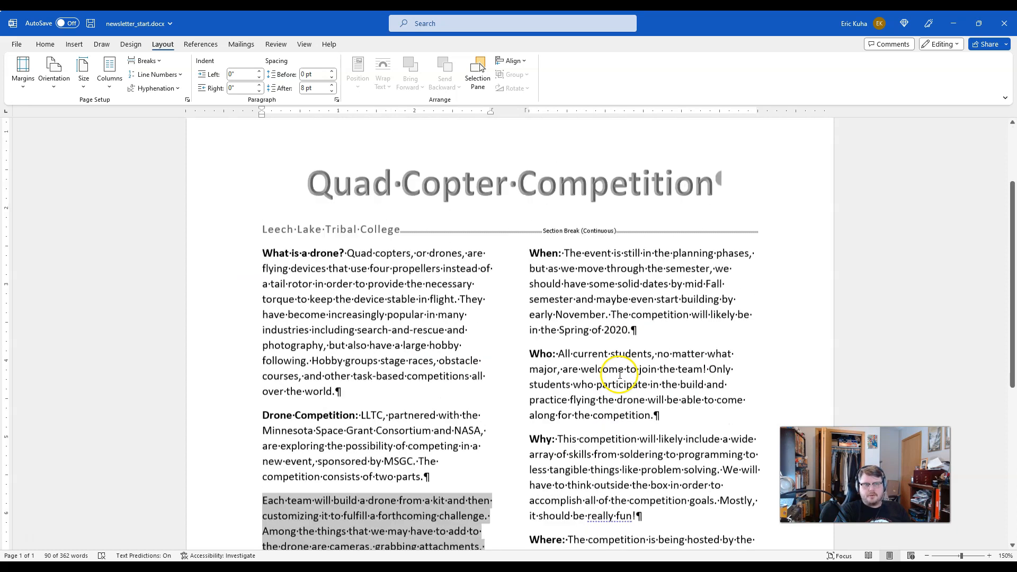
scroll(620, 376, down, 5)
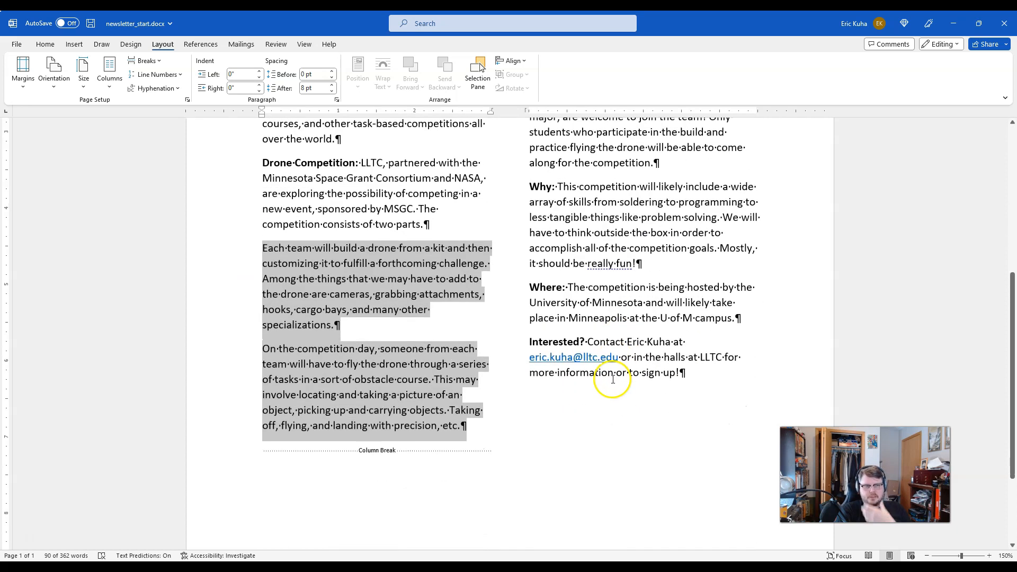
click(246, 245)
drag(238, 246, 237, 432)
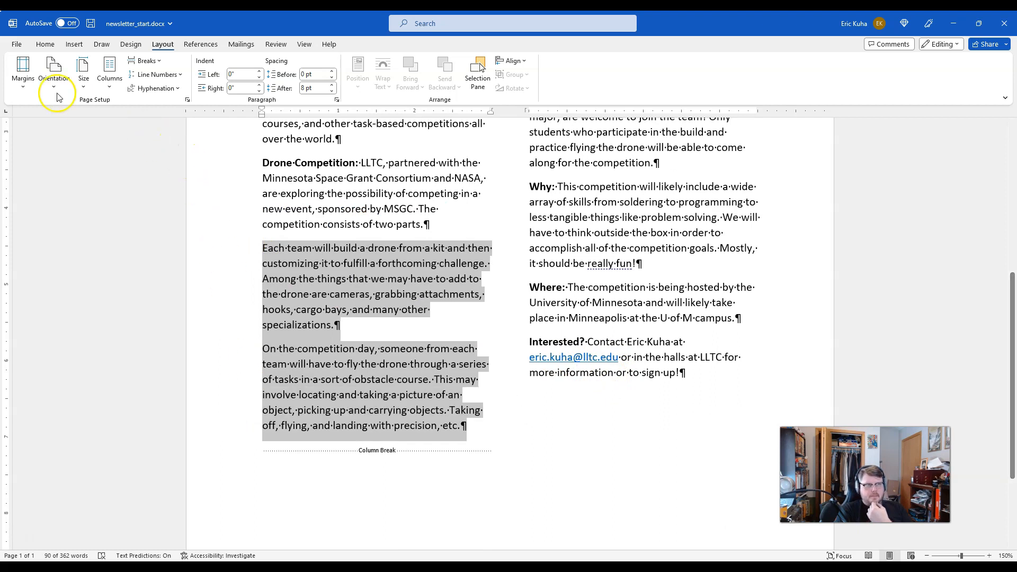
drag(208, 245, 502, 422)
click(261, 245)
drag(226, 338, 233, 428)
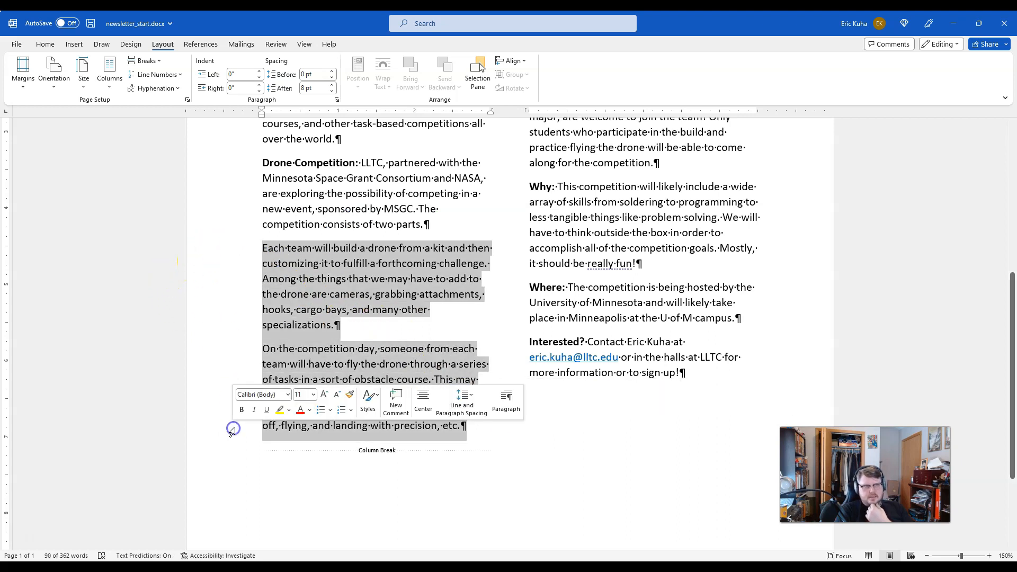
click(48, 44)
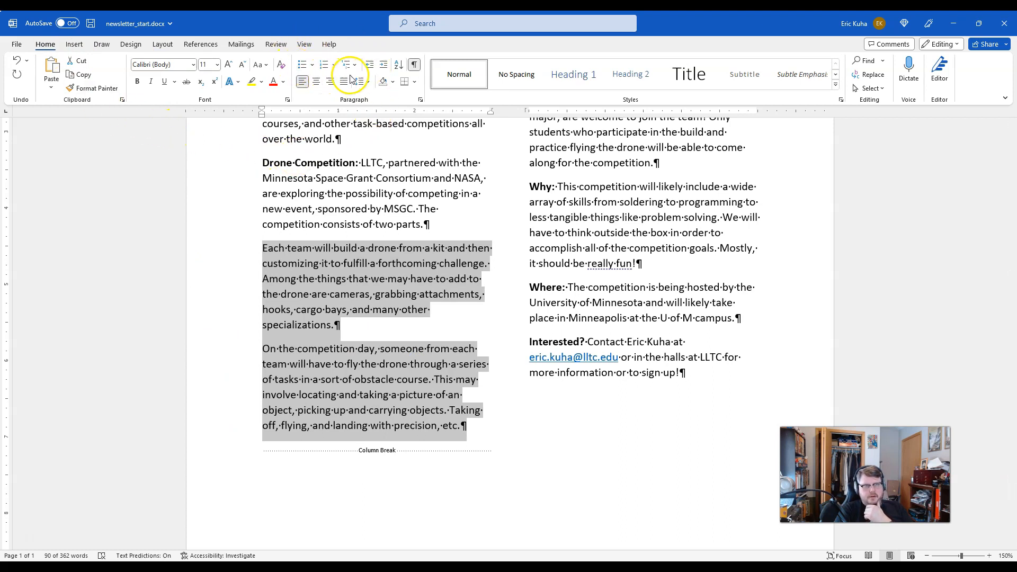
click(303, 65)
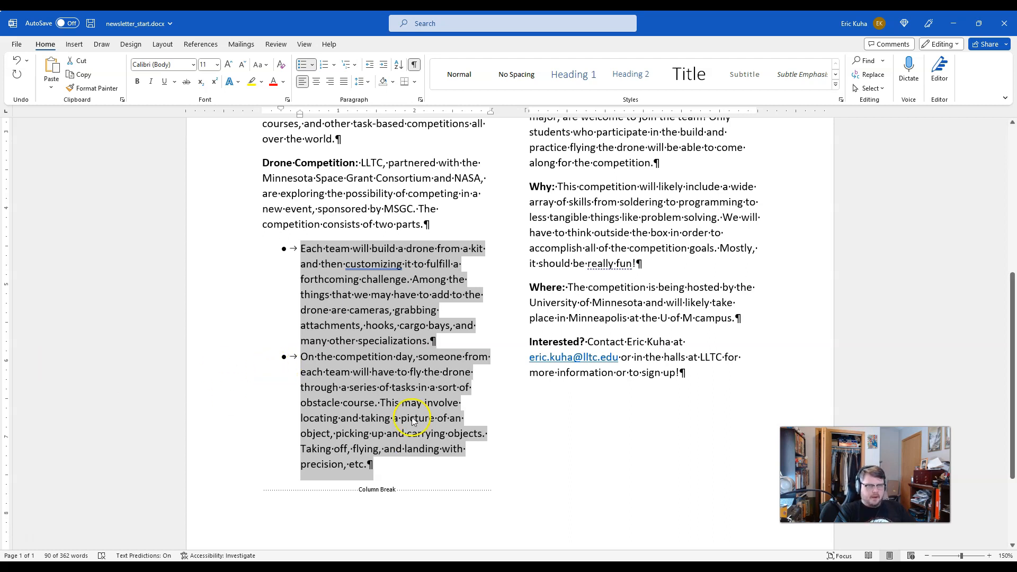
click(483, 373)
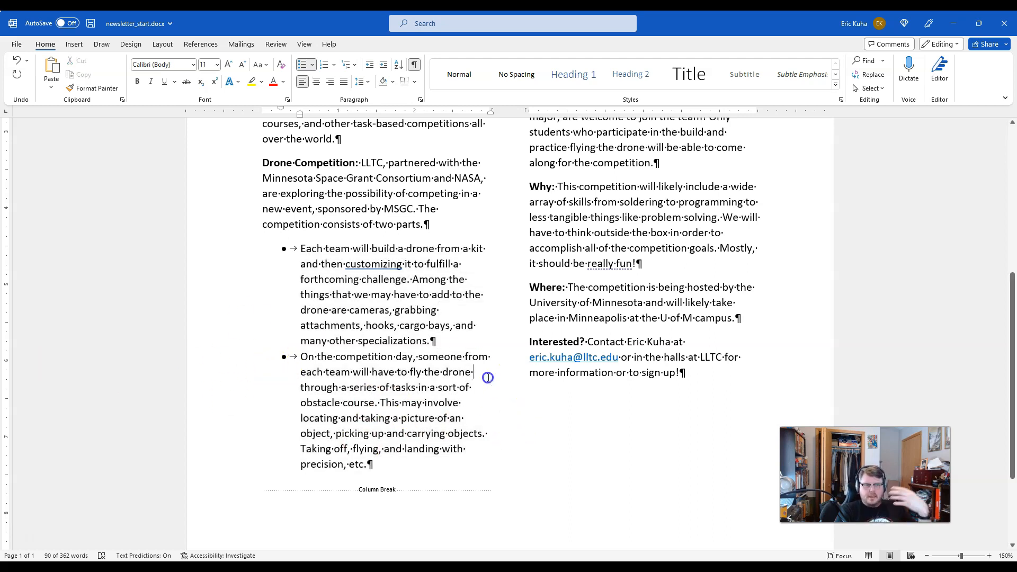
scroll(485, 382, up, 4)
scroll(485, 384, down, 2)
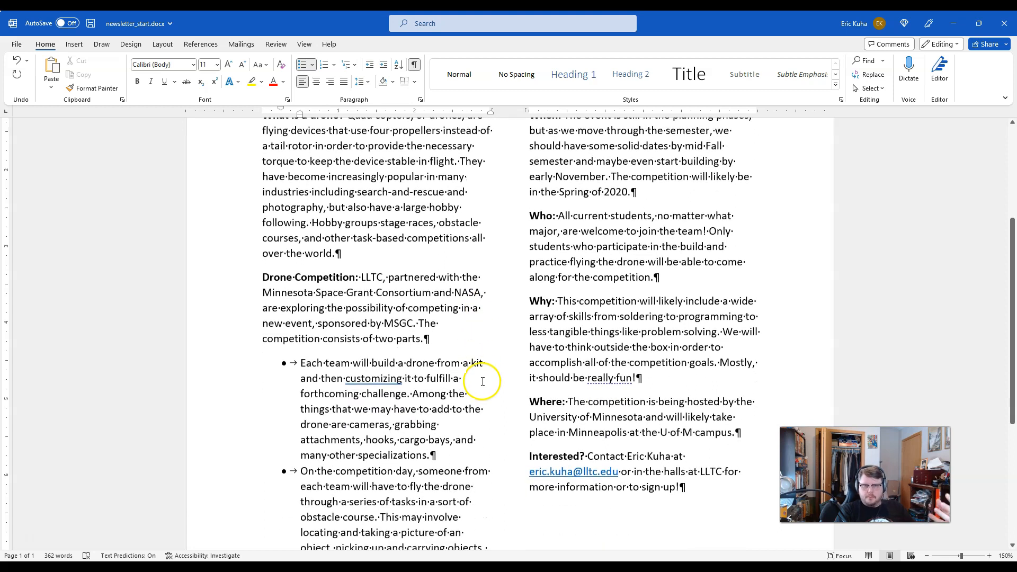
Step: Add a Dropped drop cap to the paragraph starting "What is a drone?" in the first column
scroll(485, 383, down, 1)
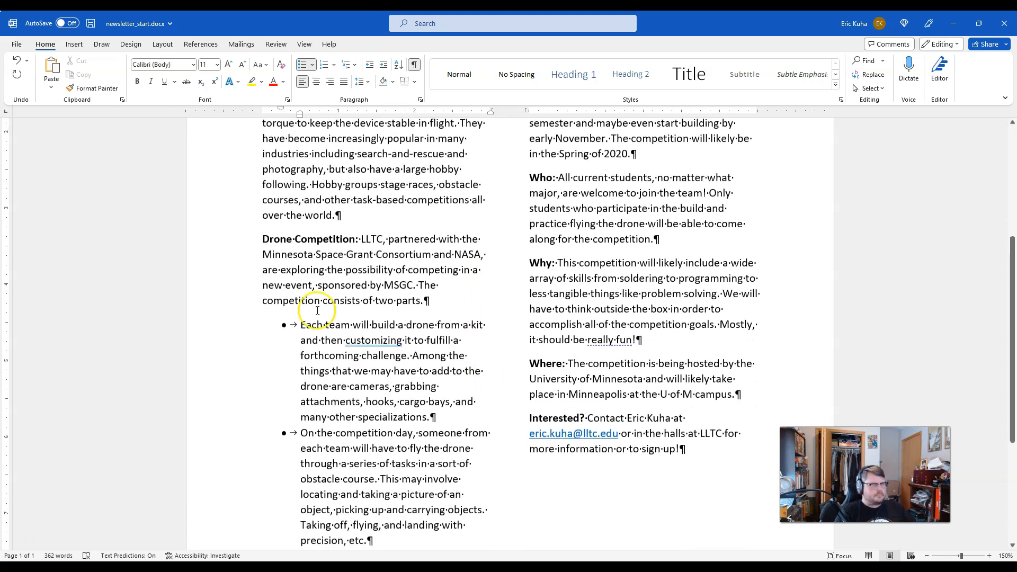
scroll(365, 286, up, 3)
scroll(365, 286, up, 1)
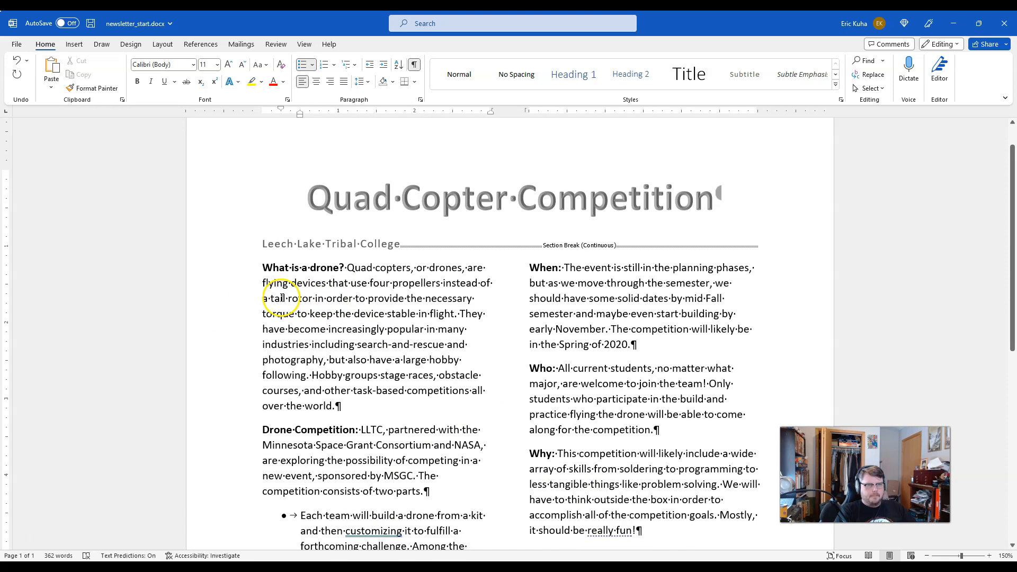
click(263, 268)
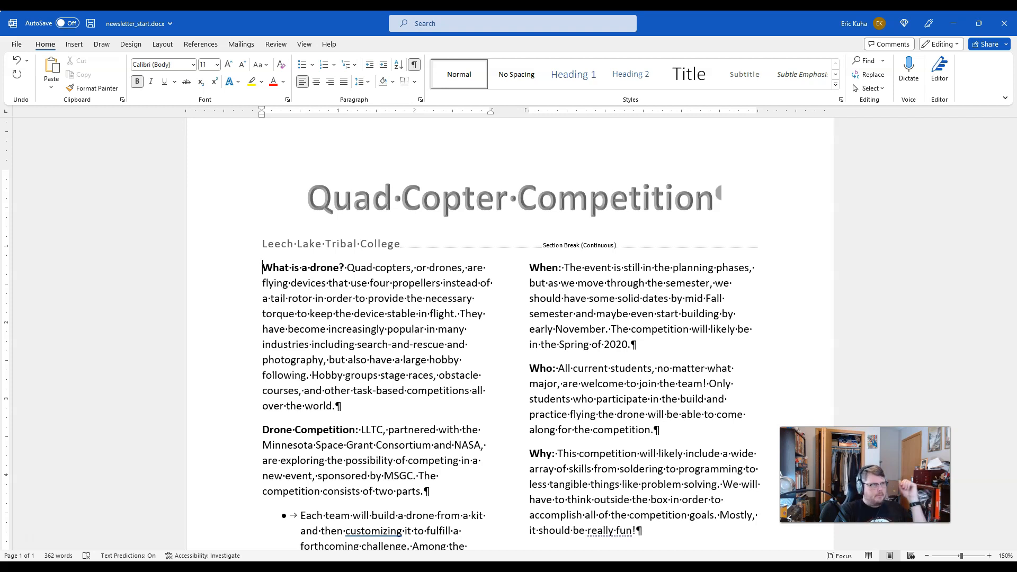
click(77, 44)
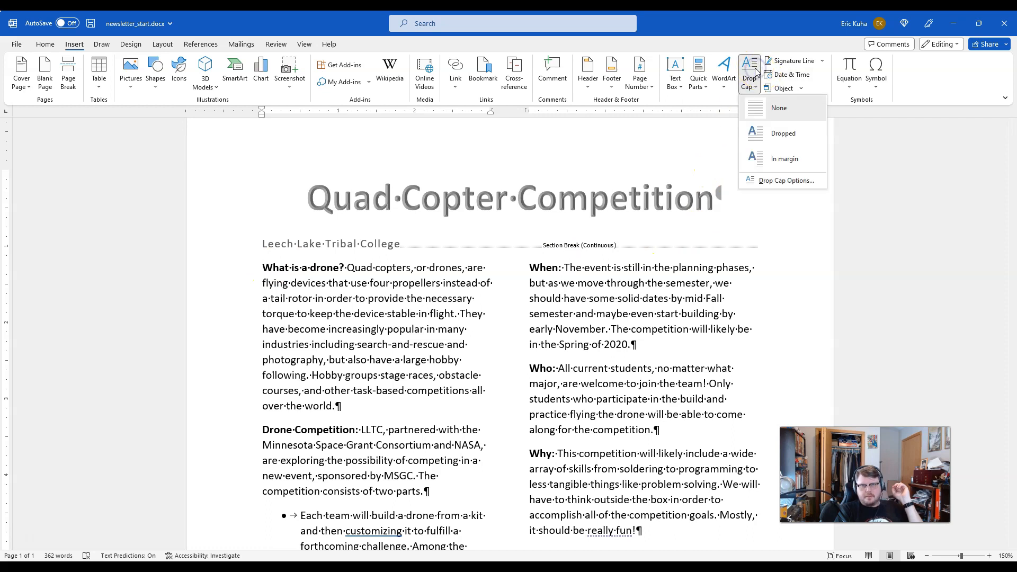
click(770, 135)
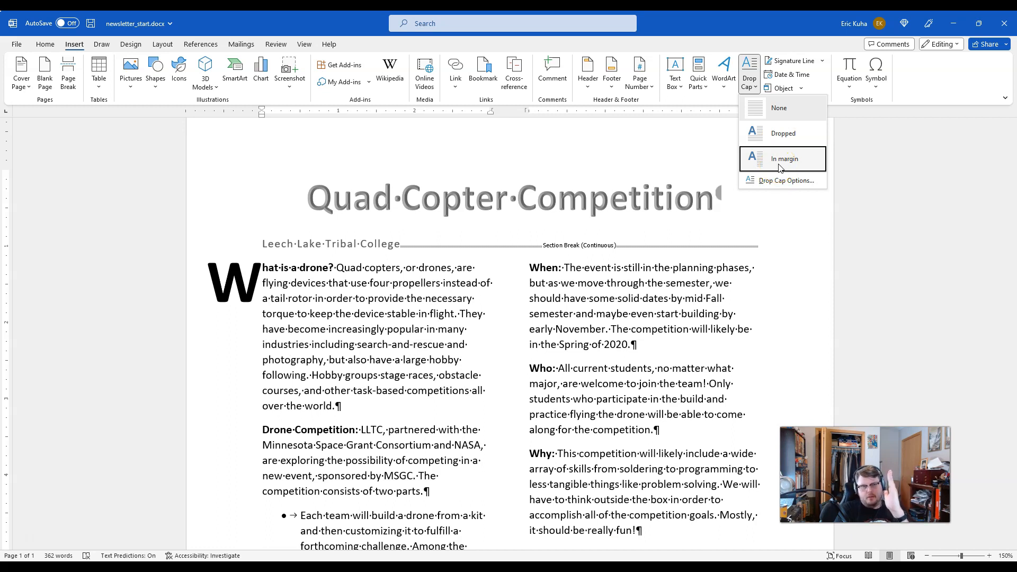
click(791, 135)
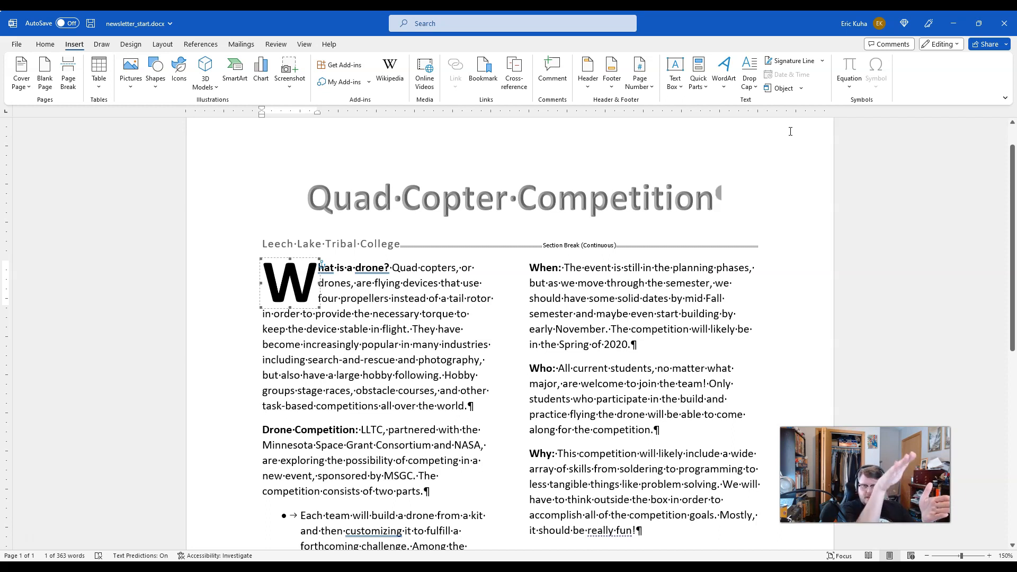
click(323, 305)
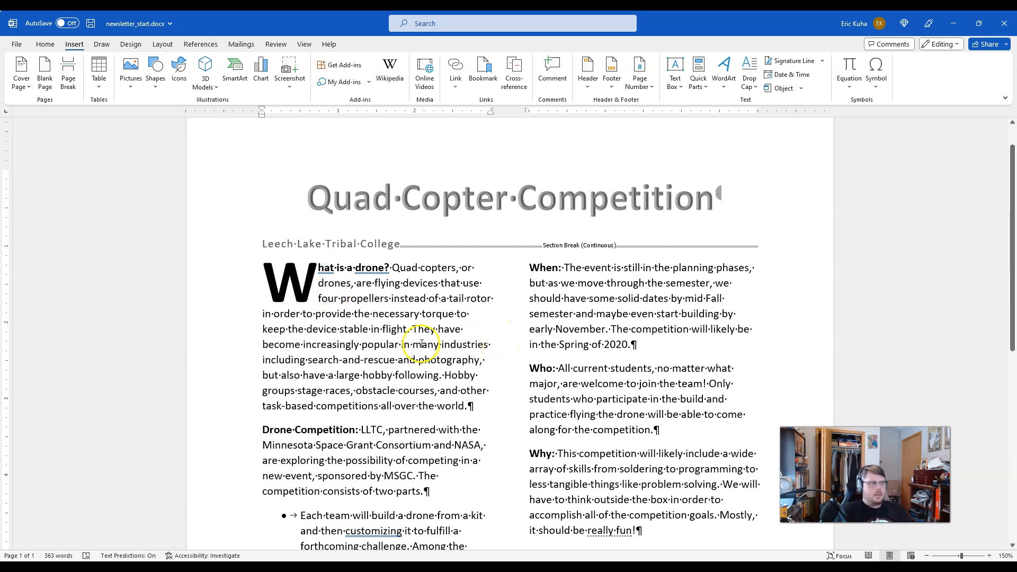
Step: Try shrinking the frame of the drop cap "W", and undo the resize
click(298, 276)
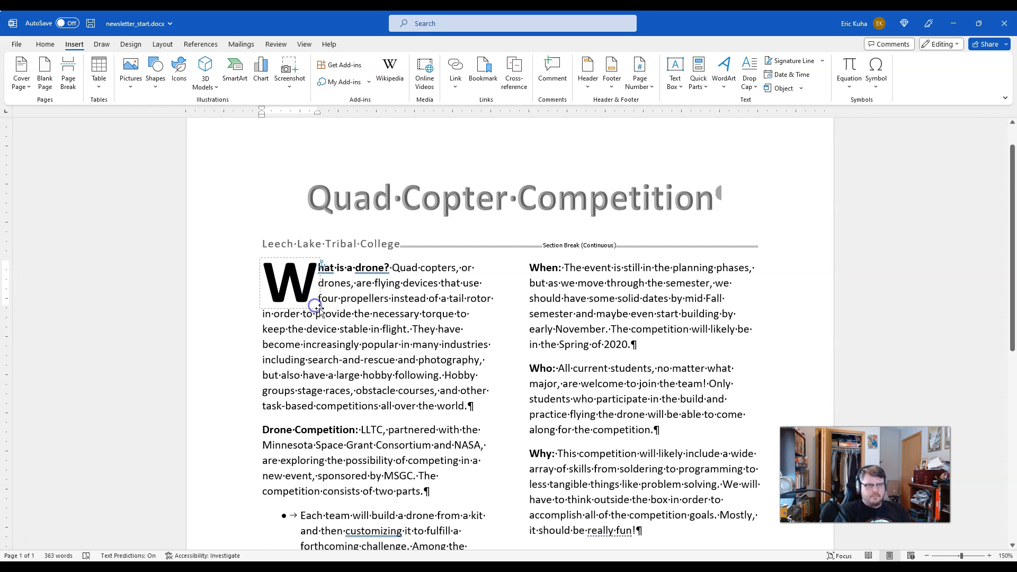
click(320, 309)
drag(318, 307, 304, 296)
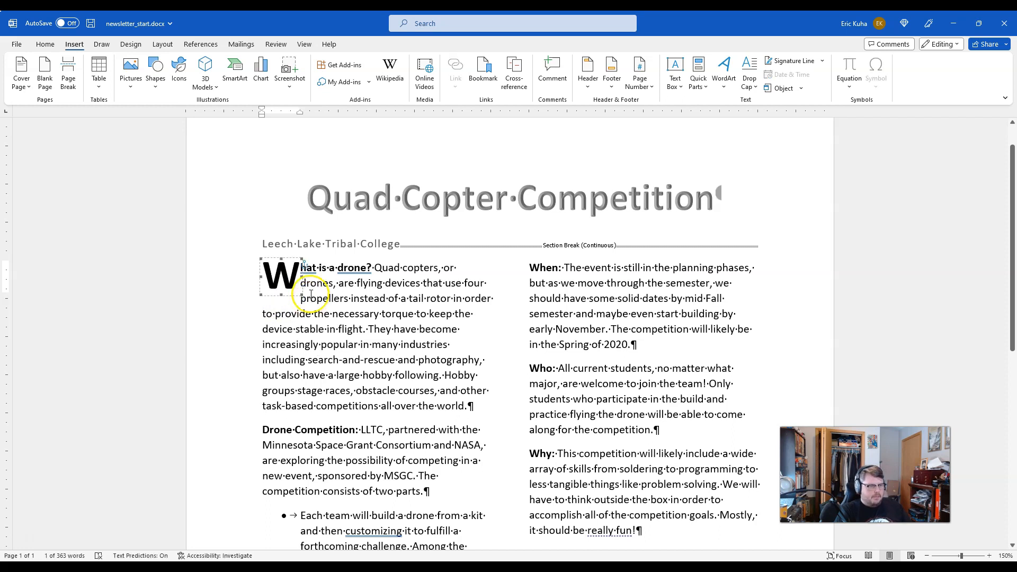
key(ctrl+z)
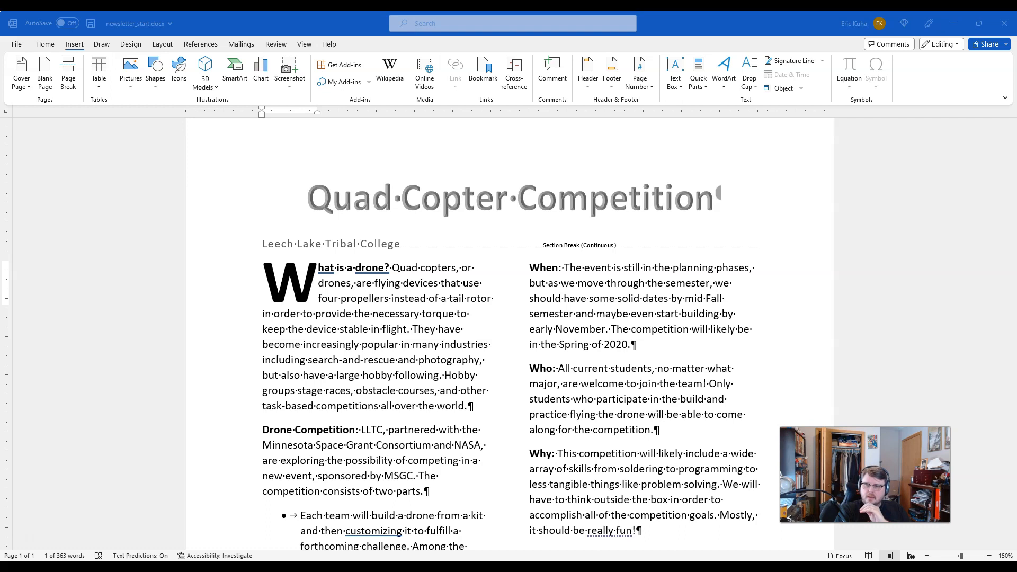
Step: Switch to the Tutorial 4 page in the browser and open the Image 1, Image 2 and Image 3 start files in new tabs
drag(0, 302, 339, 11)
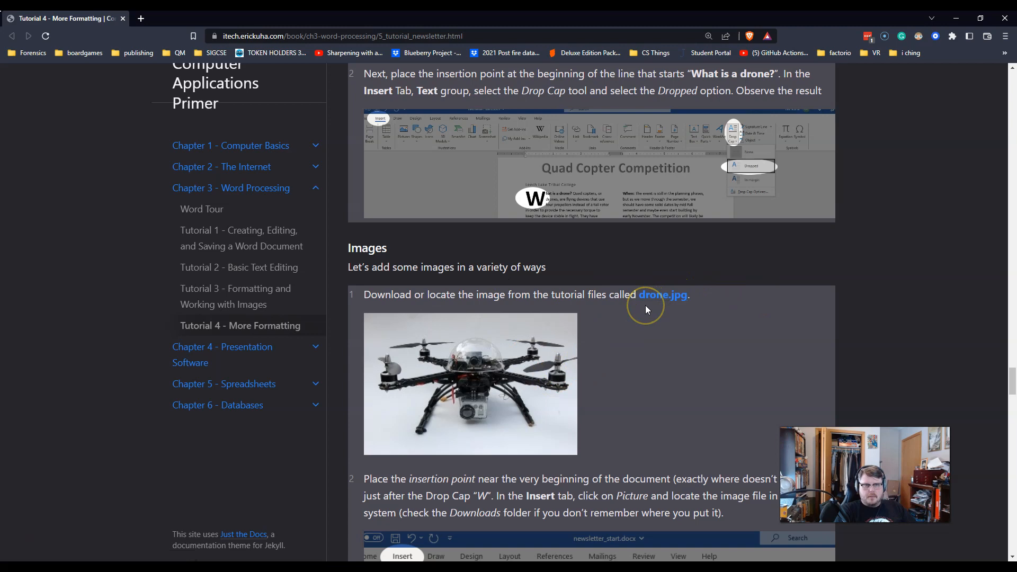
scroll(646, 305, up, 5)
scroll(641, 305, up, 15)
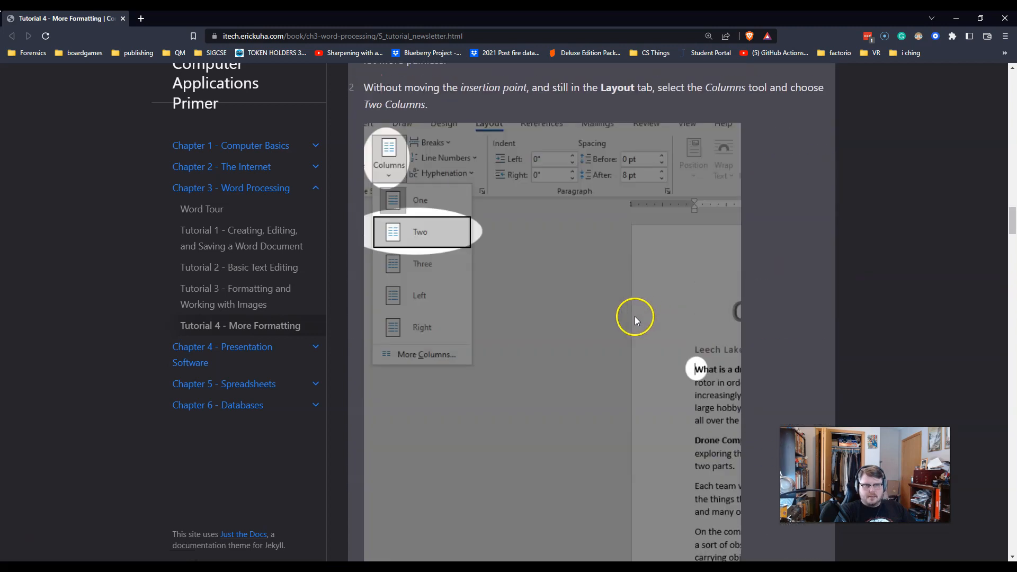
scroll(629, 315, up, 20)
scroll(628, 314, down, 8)
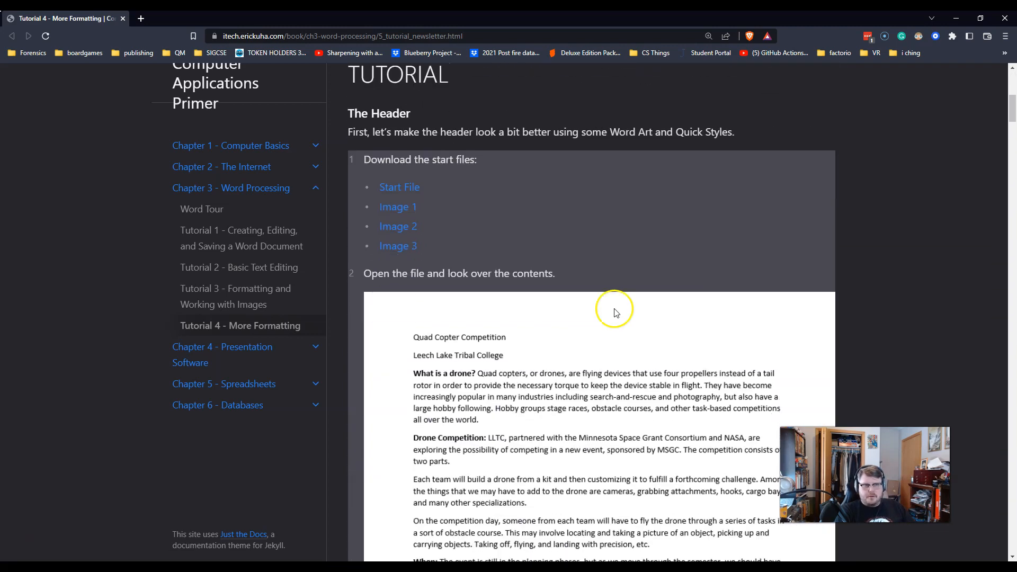
right_click(400, 207)
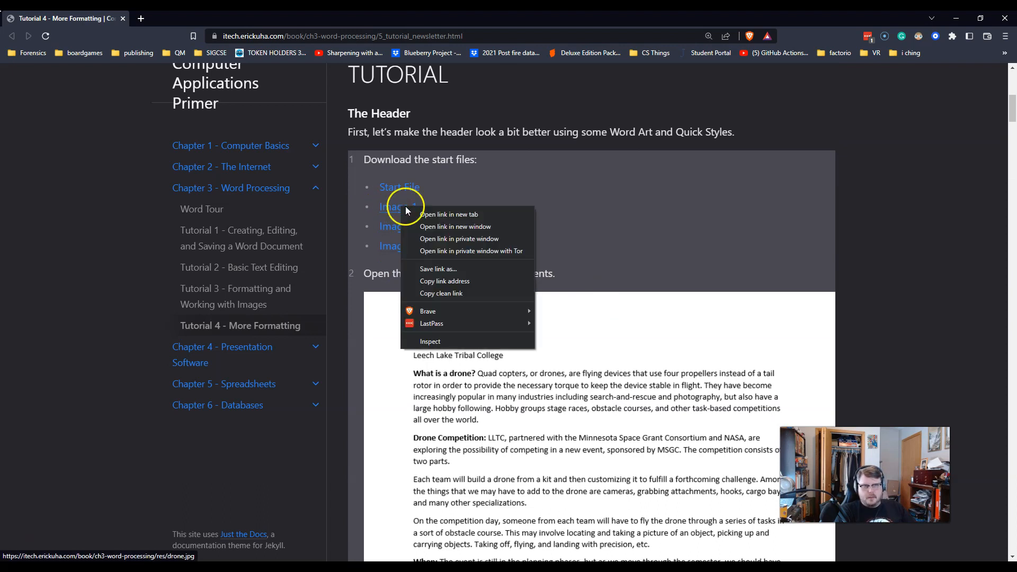
click(430, 212)
right_click(404, 225)
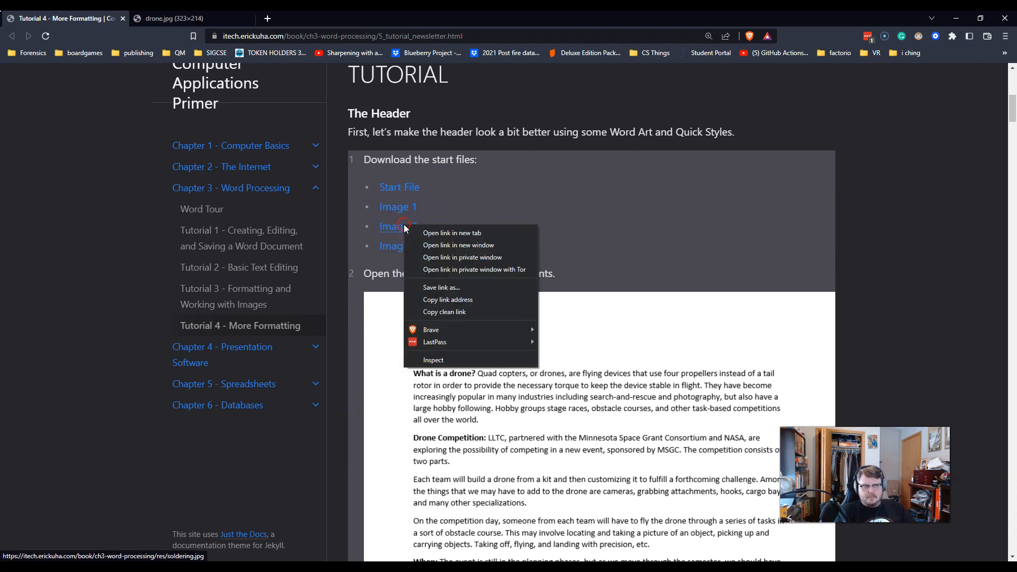
click(433, 233)
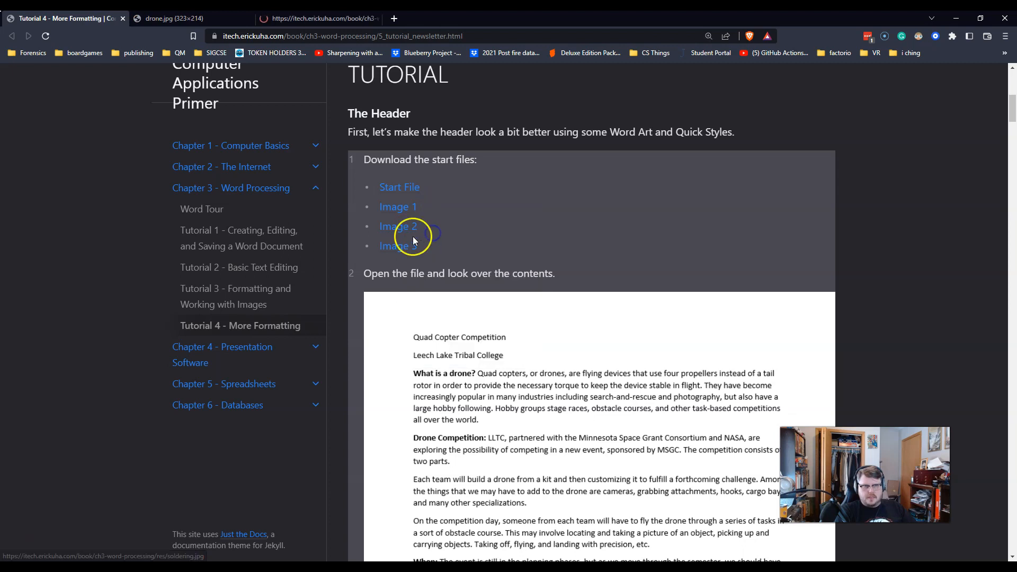
right_click(399, 246)
click(417, 249)
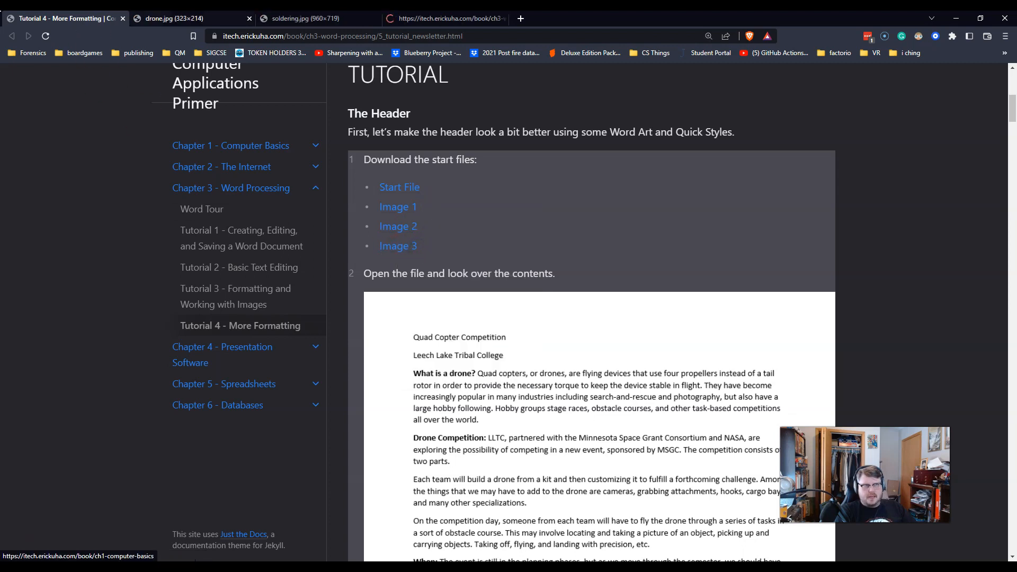
Step: Look over the opened drone.jpg, soldering.jpg and floral.jpg images
click(175, 18)
click(321, 16)
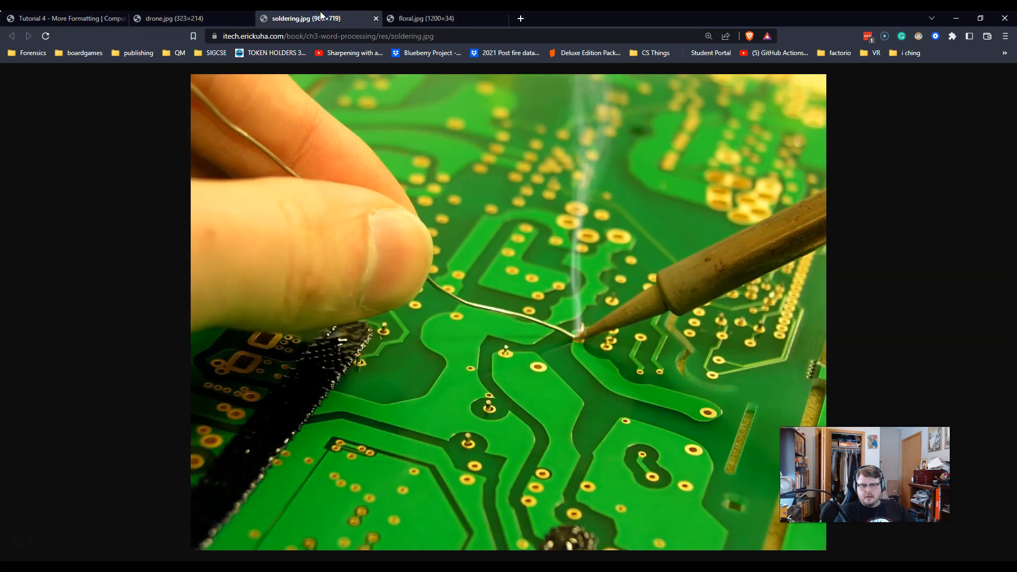
click(434, 16)
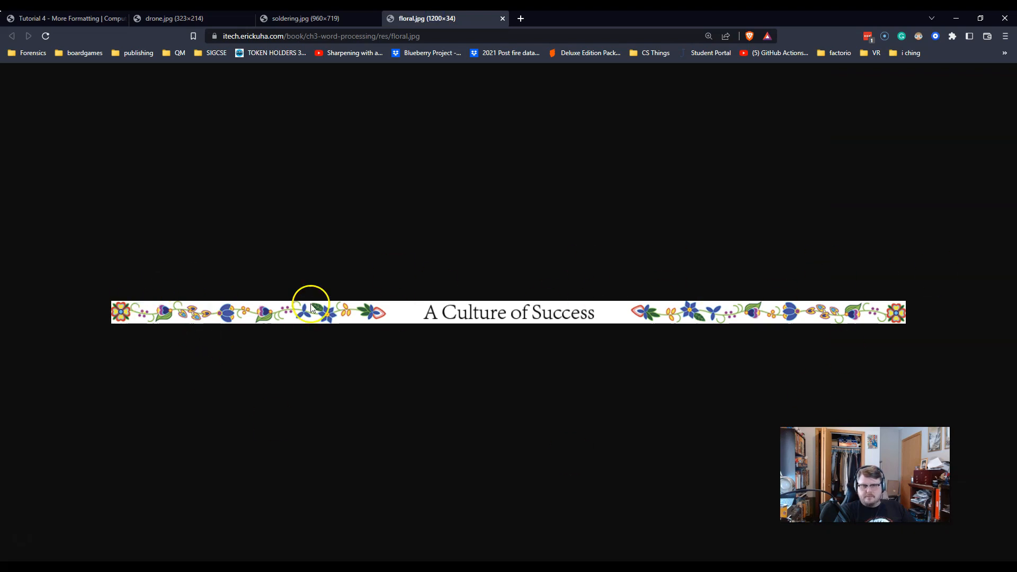
Step: Copy the drone.jpg image from its browser tab
click(174, 18)
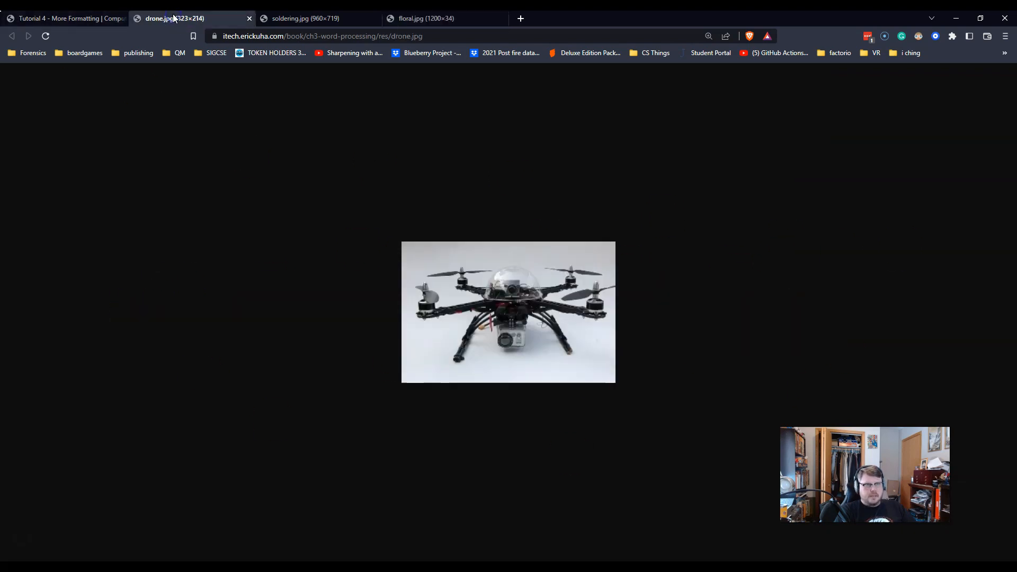
right_click(514, 304)
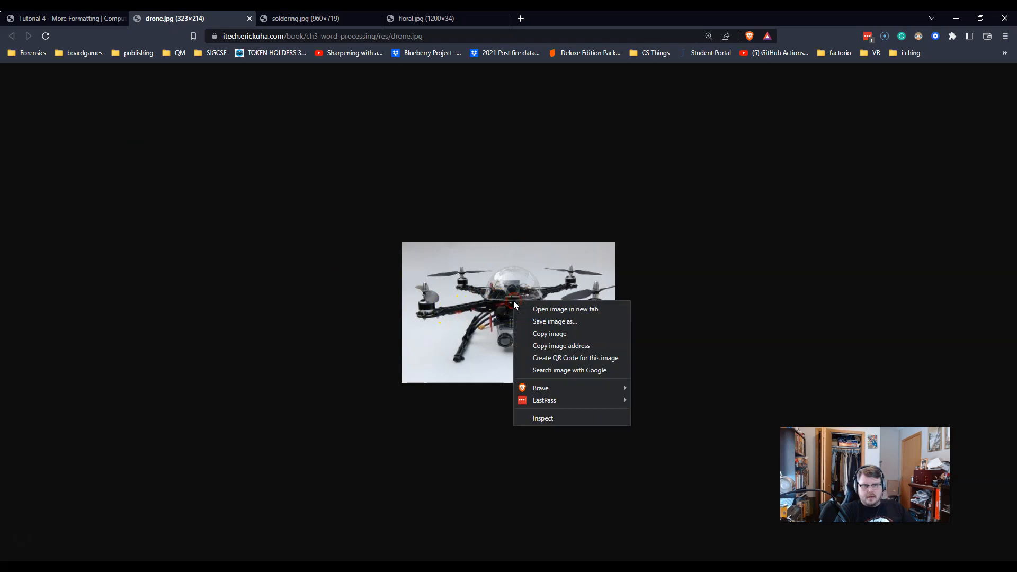
click(548, 334)
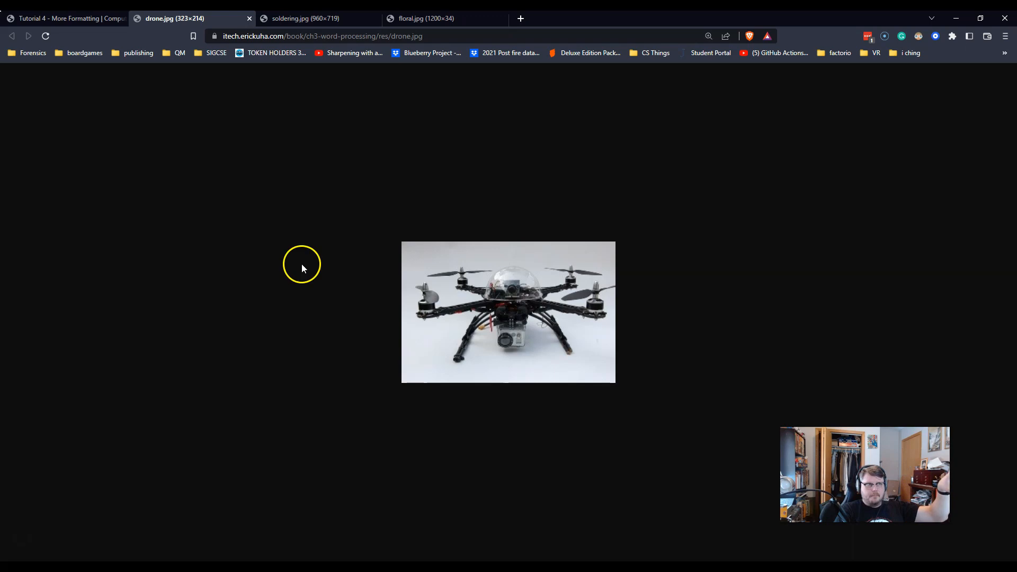
Step: Switch back to the newsletter in Word and paste the drone image inside the word "Quad" in the "What is a drone?" paragraph
drag(636, 16, 0, 228)
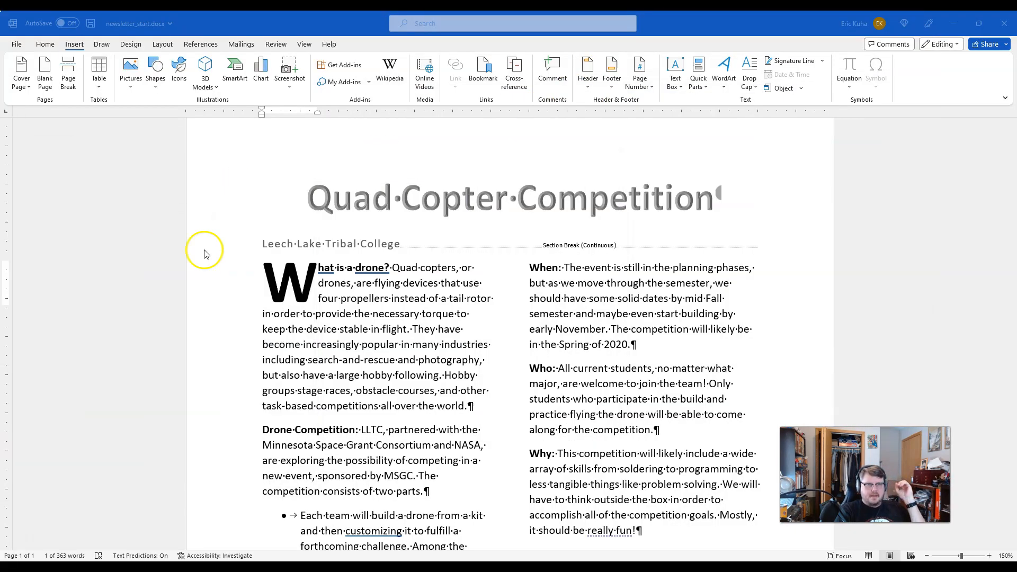
click(375, 295)
click(374, 297)
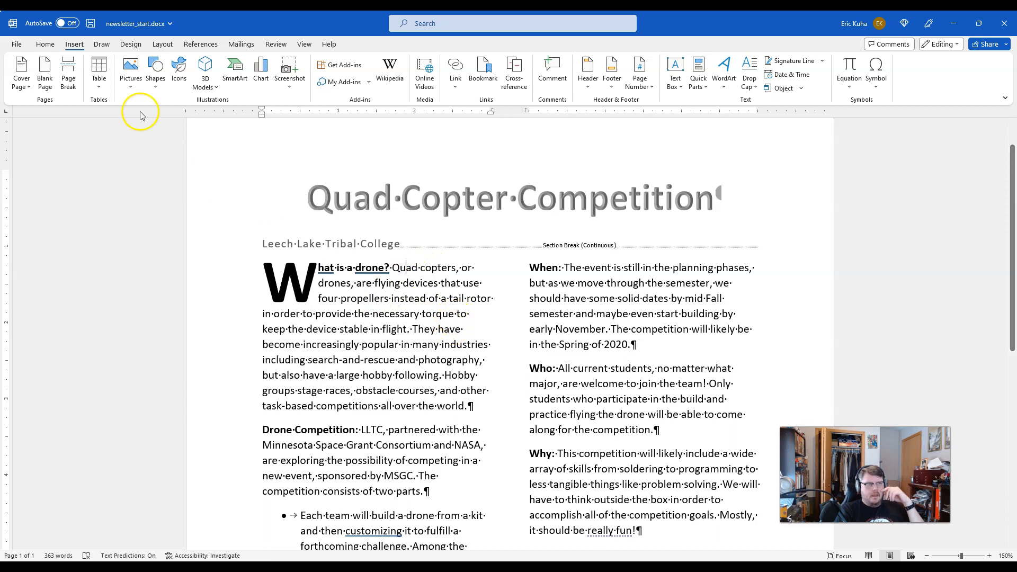
click(46, 45)
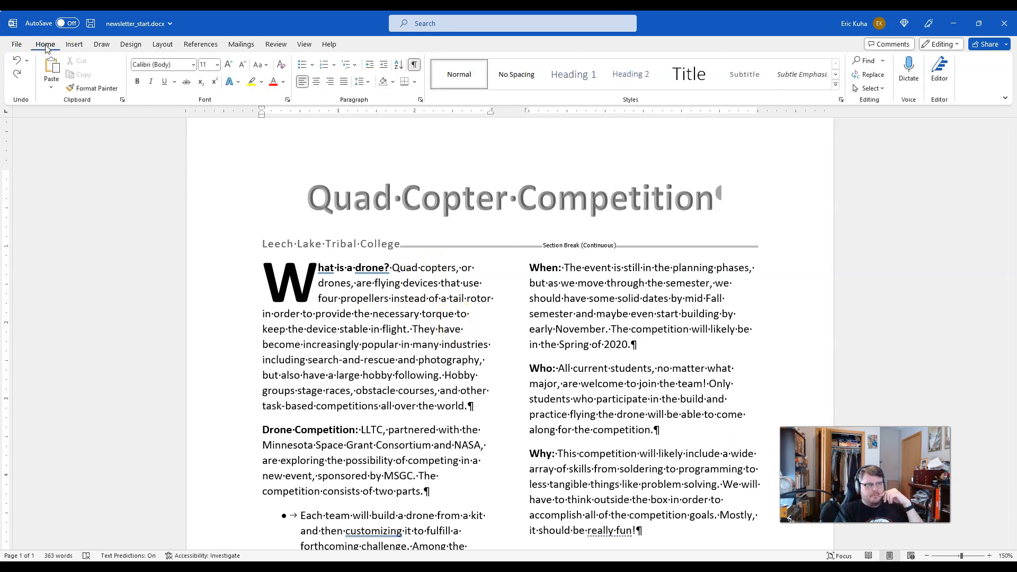
click(51, 66)
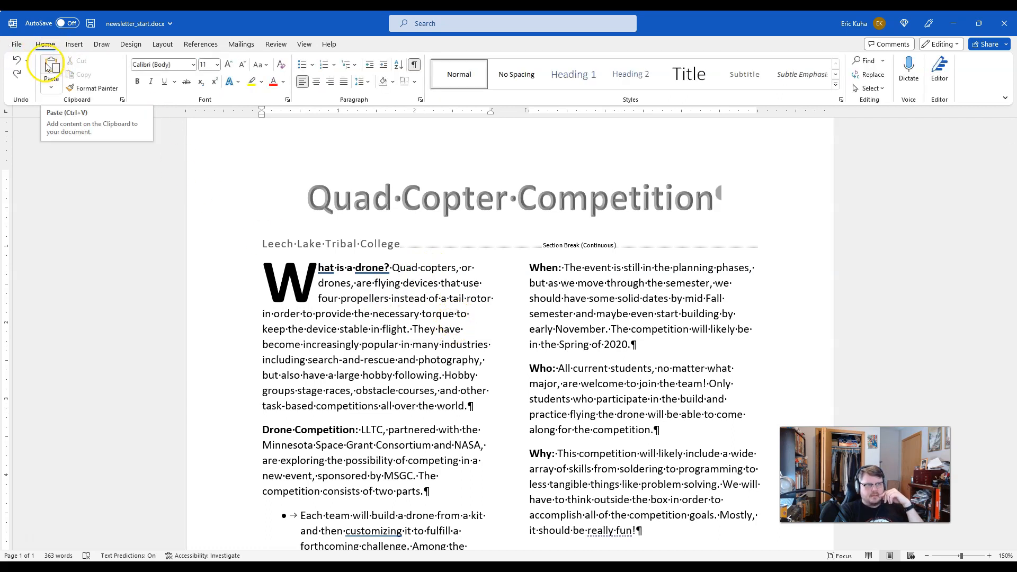
click(51, 66)
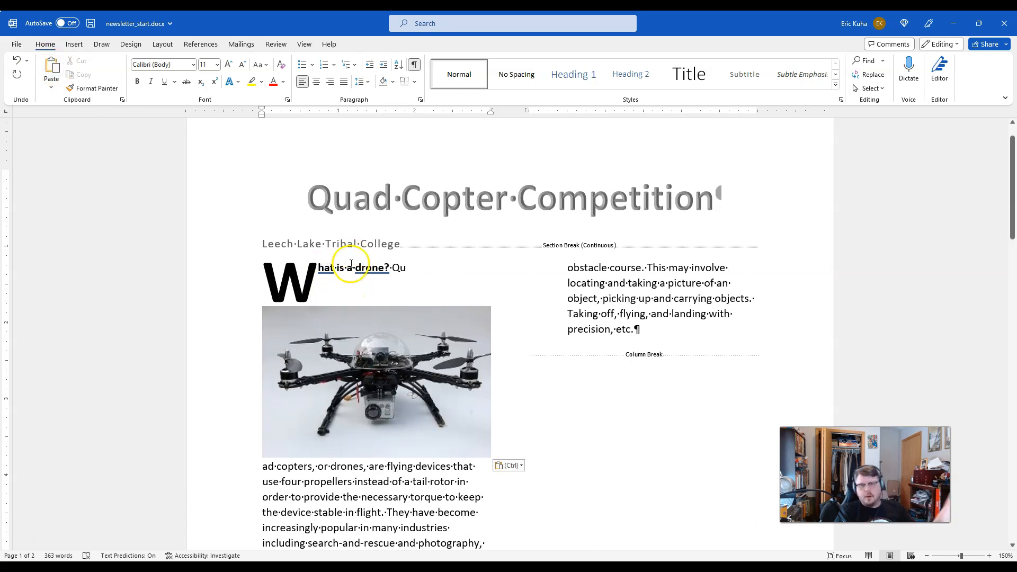
Step: Shrink the pasted drone picture proportionally to about 0.86" high and 1.3" wide
scroll(456, 323, down, 3)
scroll(465, 347, up, 3)
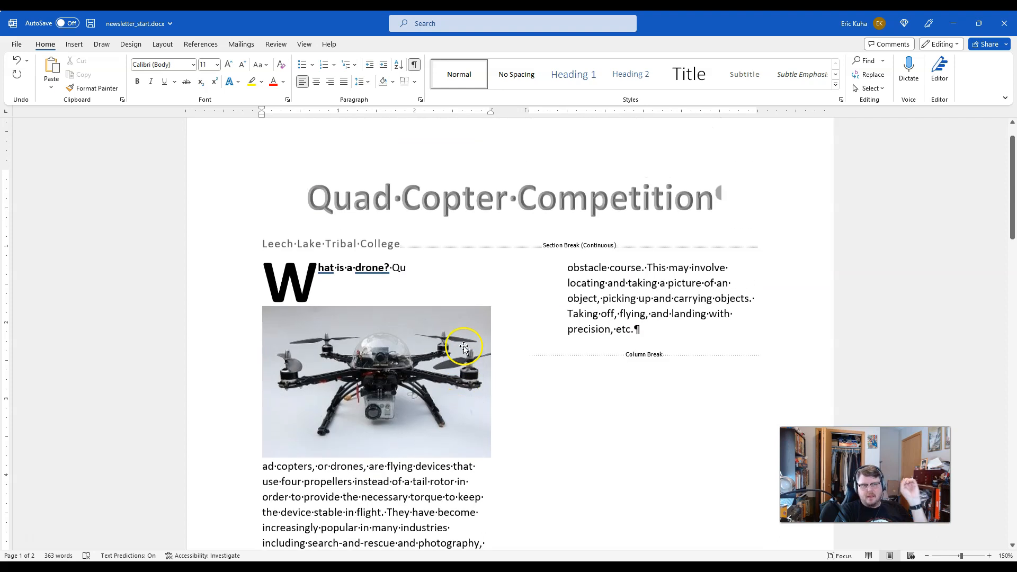
click(404, 389)
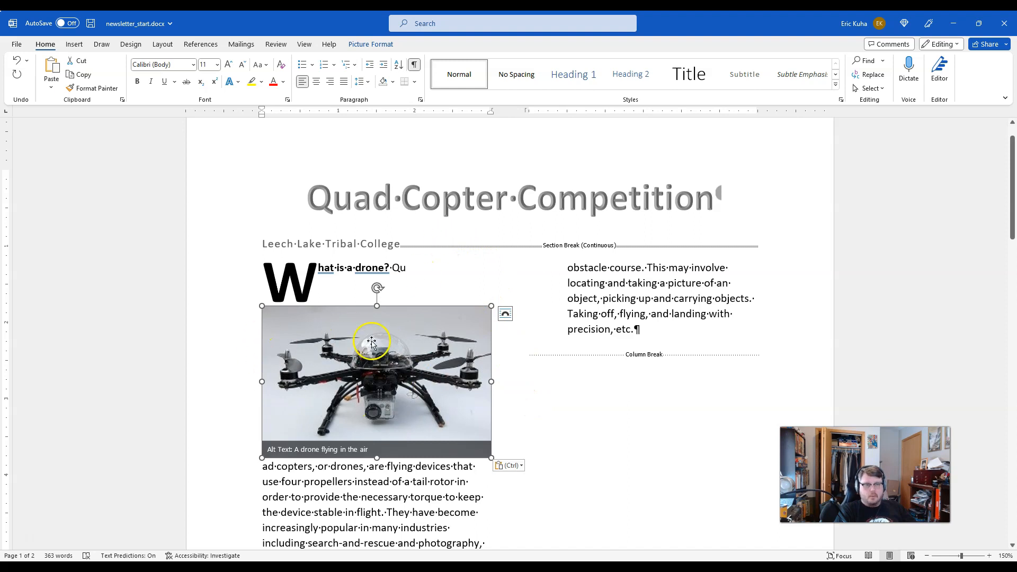
drag(261, 306, 397, 360)
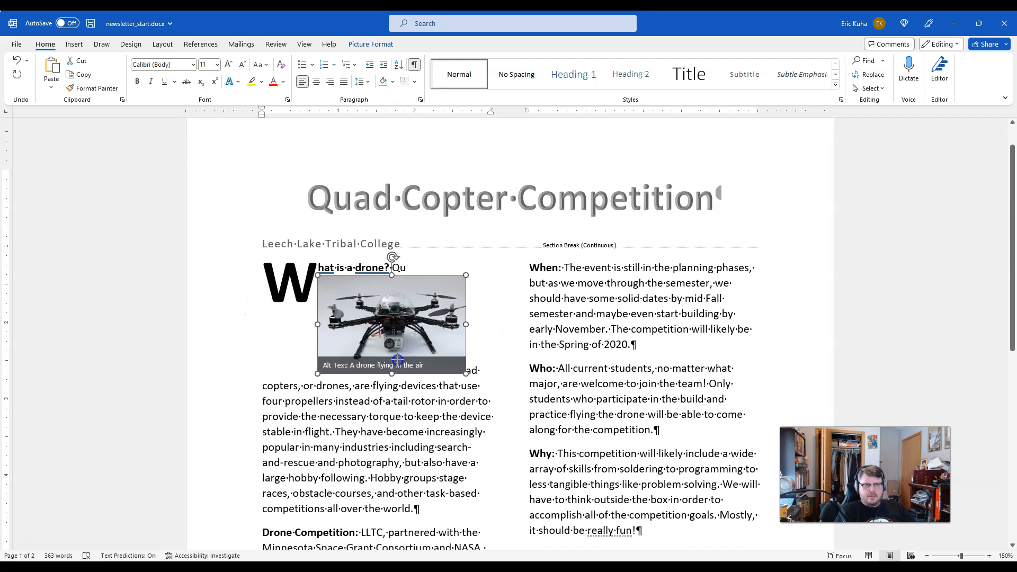
drag(465, 372, 402, 306)
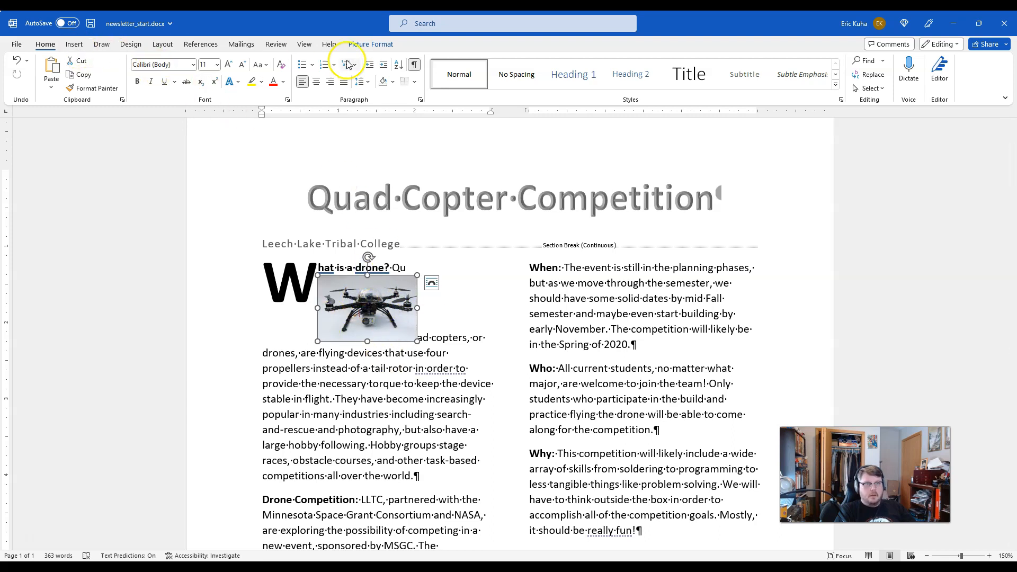
Step: Set the drone picture's text wrapping to Square
click(369, 45)
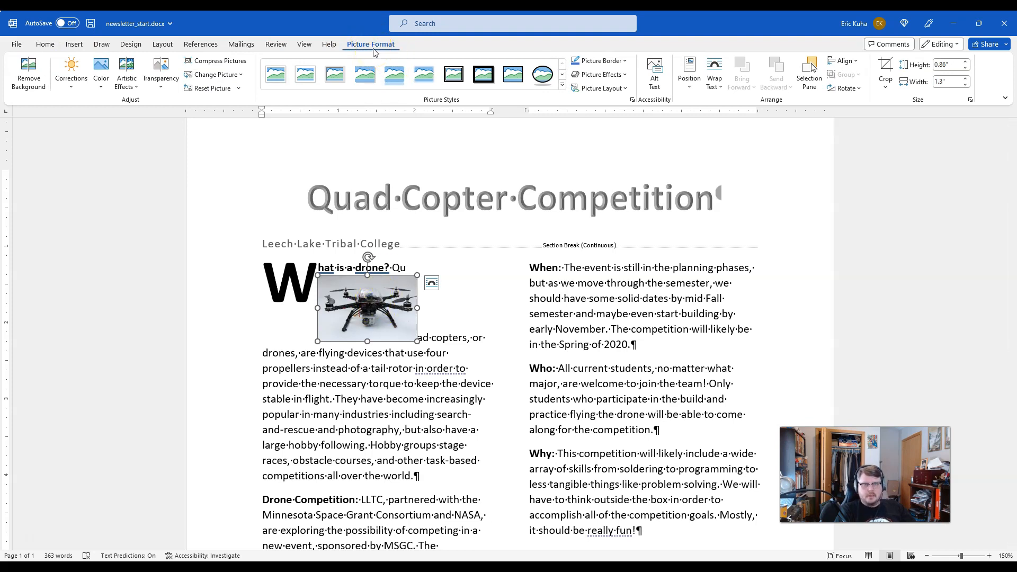
click(715, 72)
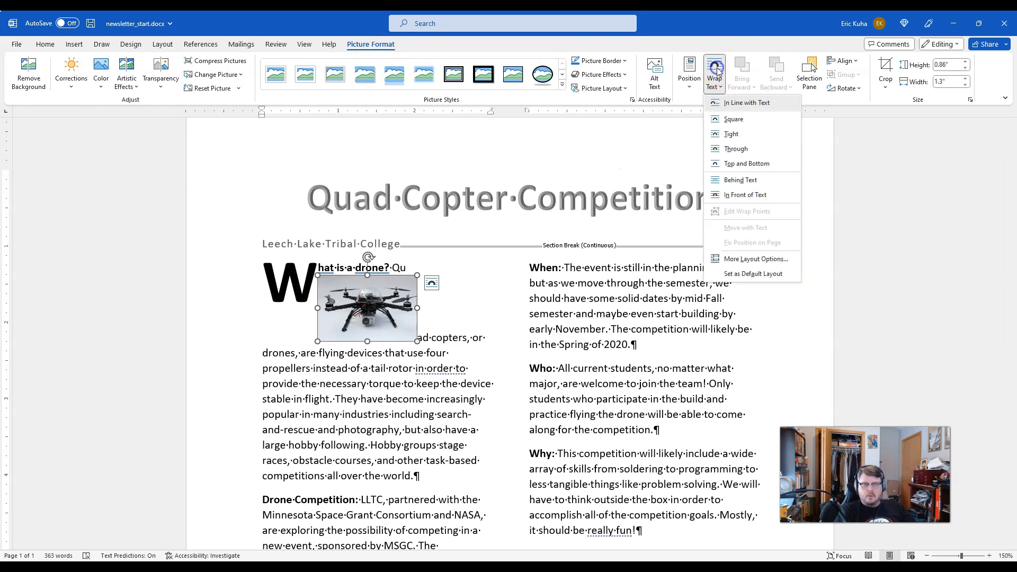
click(729, 121)
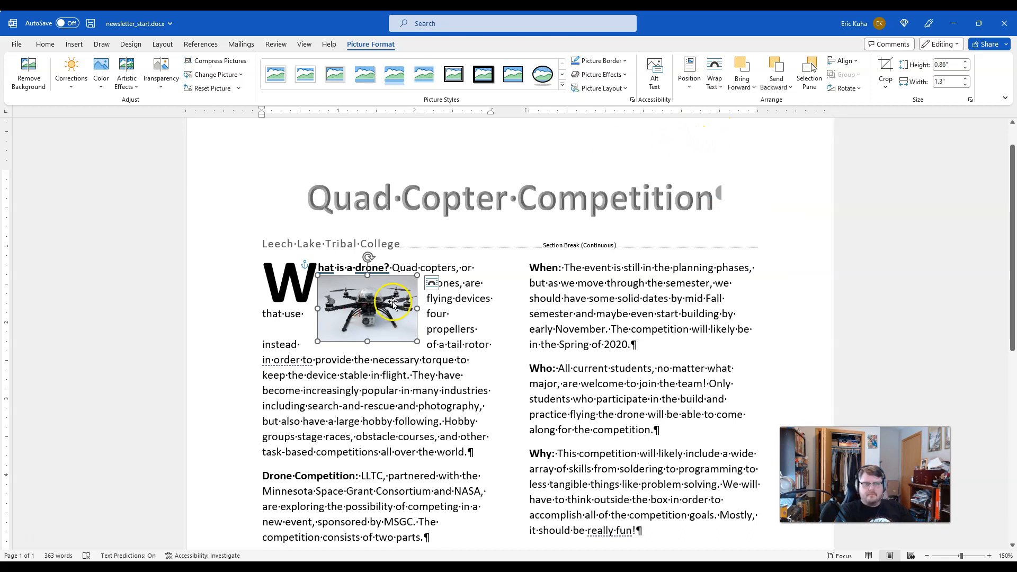
Step: Move the drone picture to the upper-right corner of the first column and enlarge it to about 0.93" by 1.41"
drag(357, 313, 427, 300)
drag(388, 328, 387, 334)
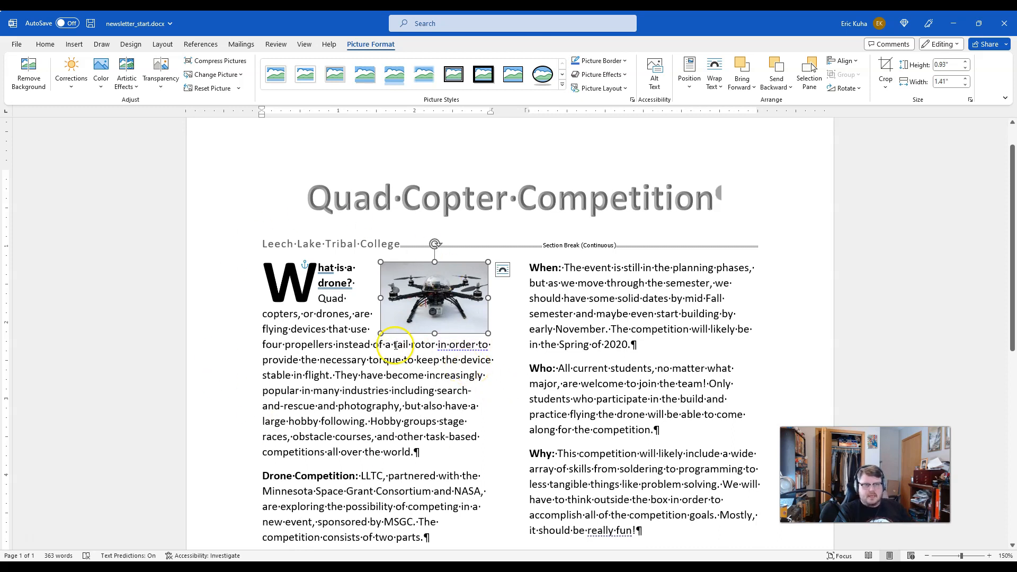
Step: Shrink the drone picture proportionally to about 0.84" high and 1.27" wide, keeping it in the upper-right corner of the first column
mouse_move(381, 335)
mouse_down()
mouse_move(354, 354)
mouse_move(386, 318)
mouse_move(386, 329)
mouse_up()
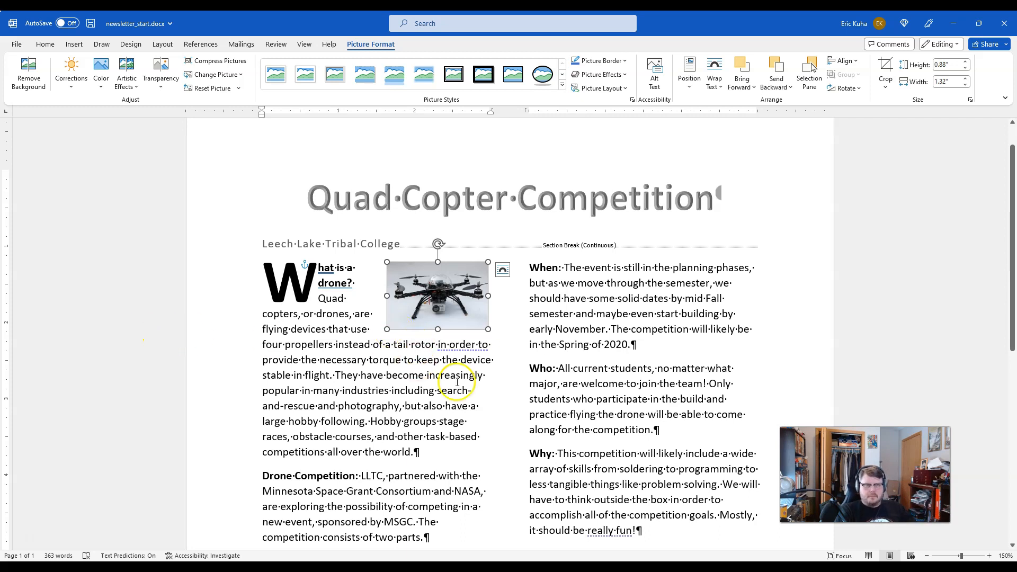
scroll(447, 385, down, 2)
mouse_move(451, 223)
mouse_down()
mouse_move(463, 221)
mouse_move(466, 198)
mouse_move(461, 221)
mouse_move(447, 226)
mouse_move(456, 229)
mouse_up()
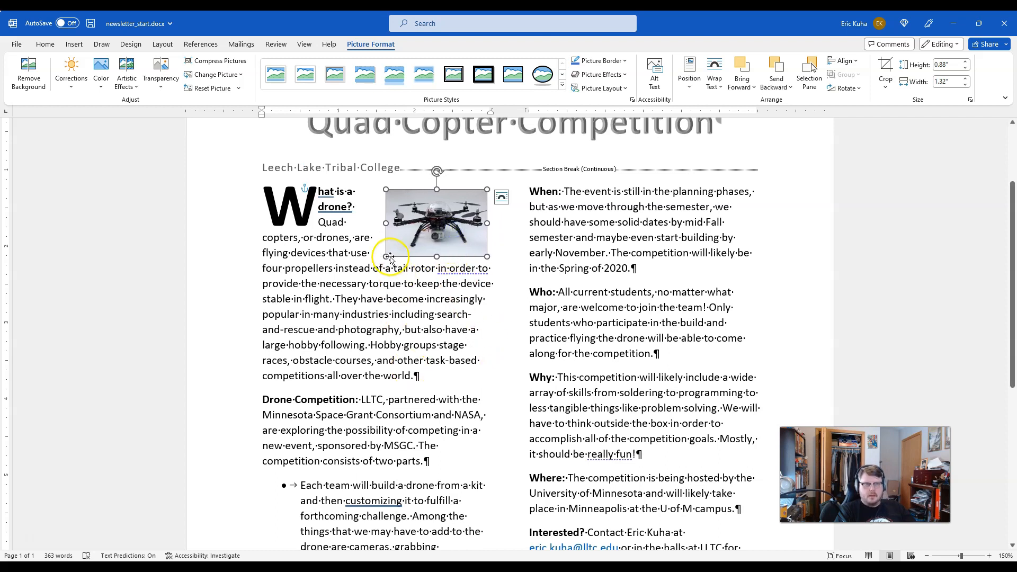
drag(387, 254, 391, 254)
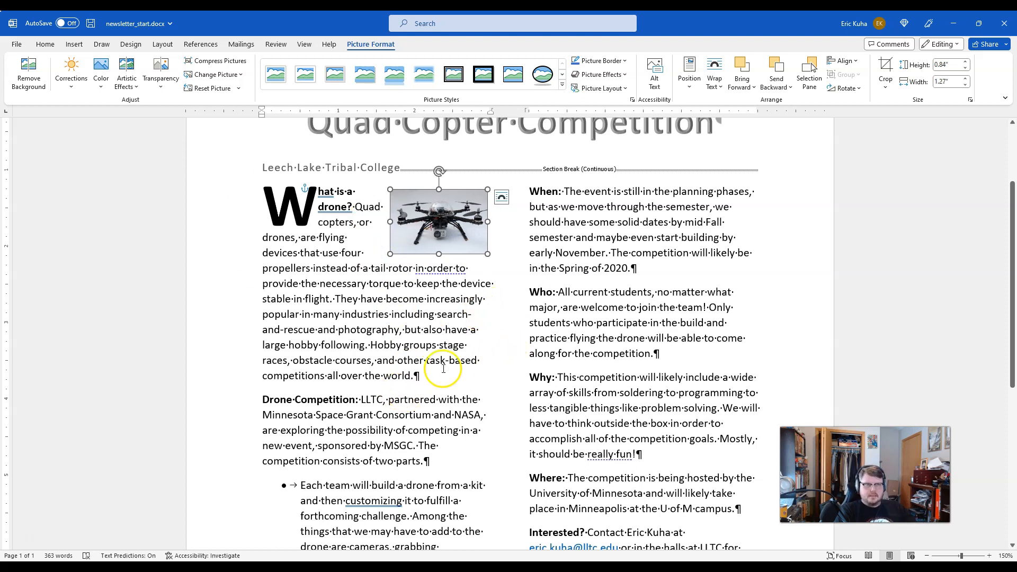
scroll(391, 355, down, 3)
scroll(392, 360, up, 5)
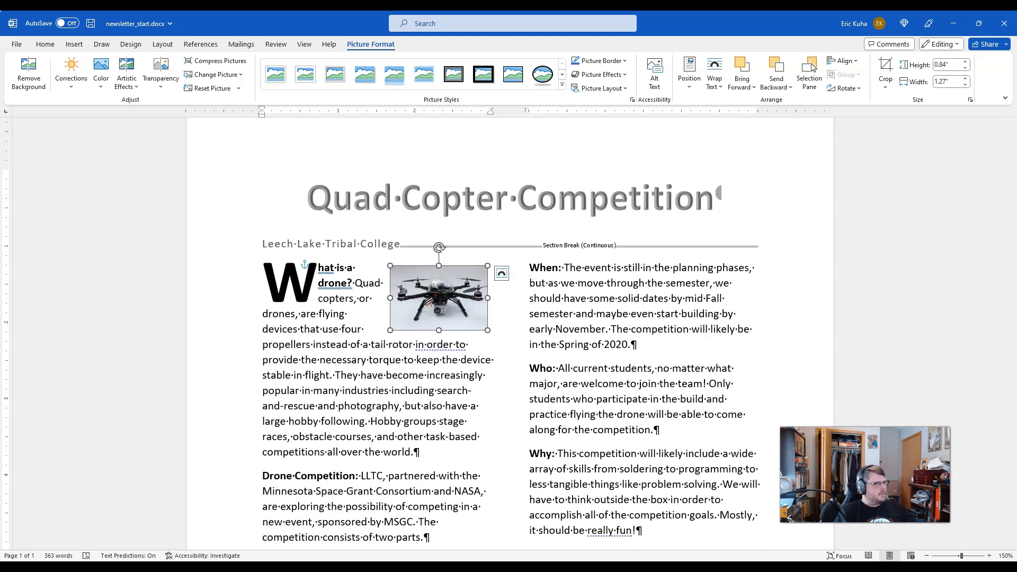
Step: Switch to the browser and copy the soldering.jpg image
key(alt+Tab)
click(300, 18)
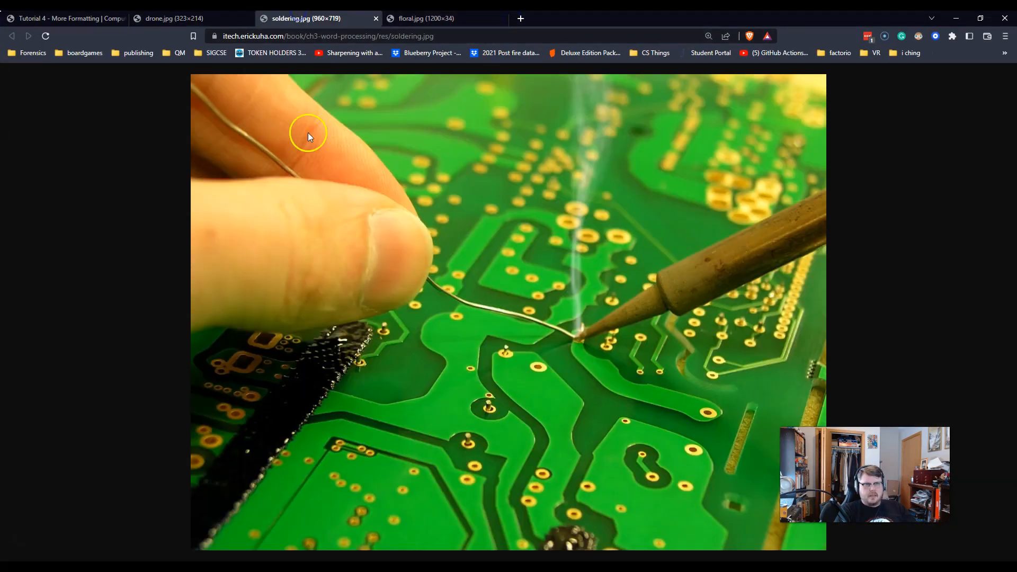
right_click(500, 280)
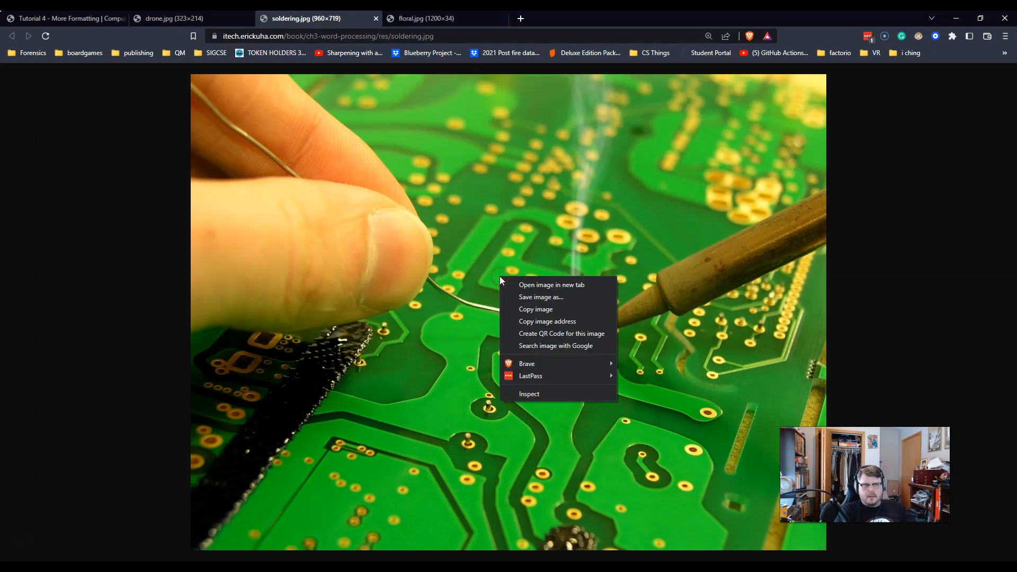
click(513, 311)
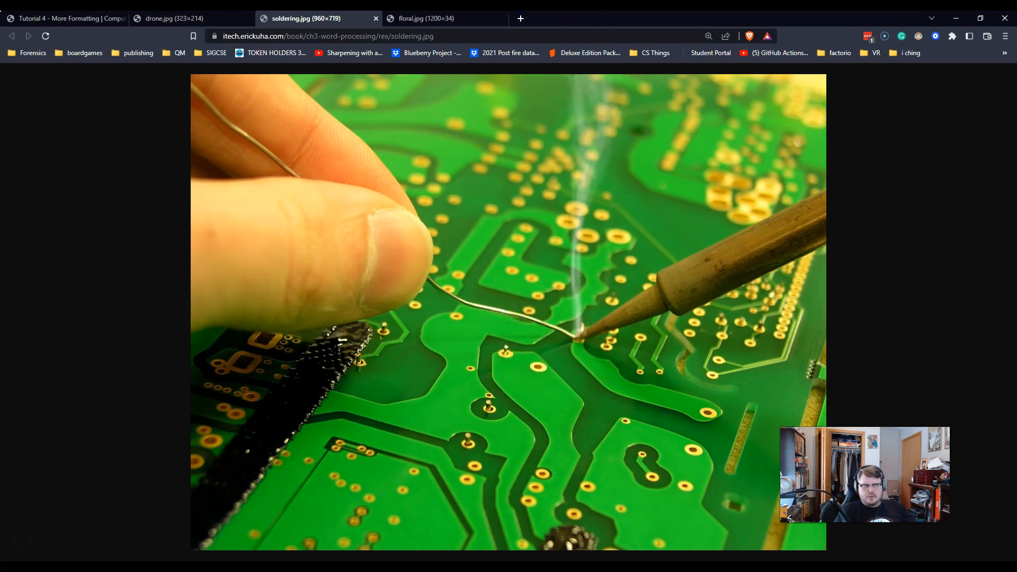
Step: Return to the newsletter in Word and paste the soldering image at the end of the "Interested?" paragraph
key(alt+Tab)
scroll(659, 391, down, 8)
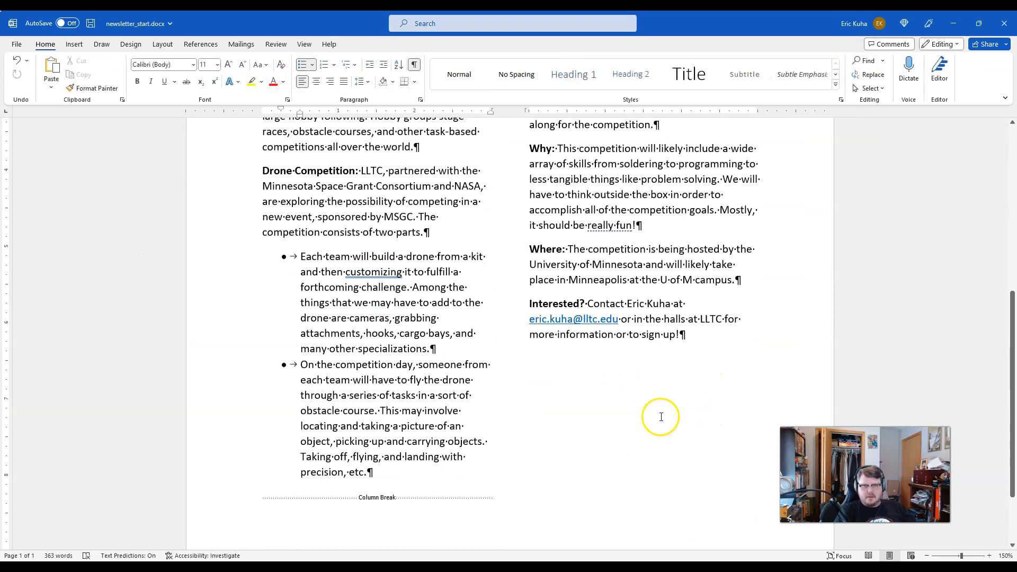
click(715, 334)
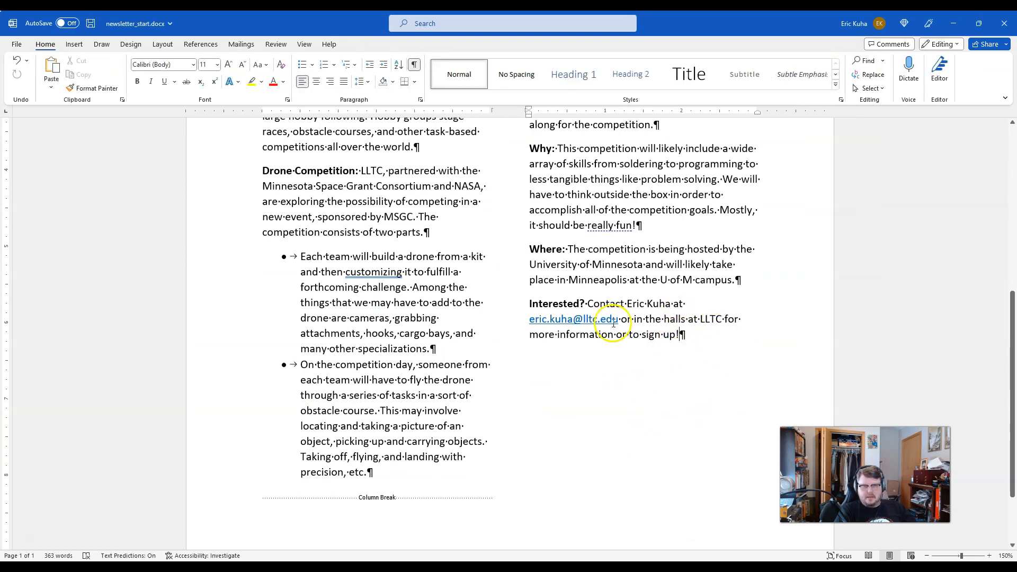
click(51, 65)
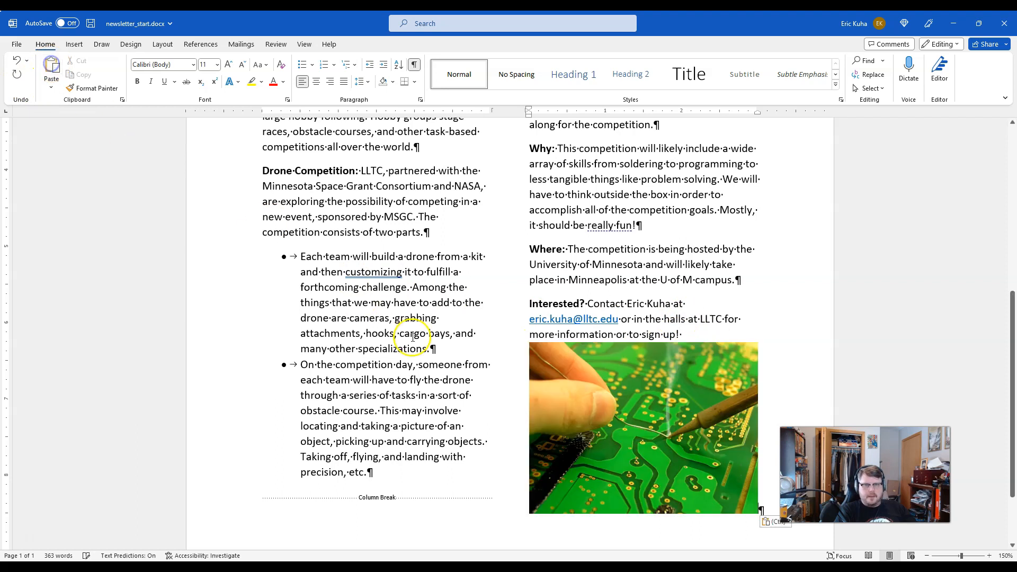
Step: Shrink the soldering picture proportionally to about 1.87" high and 2.5" wide
click(684, 434)
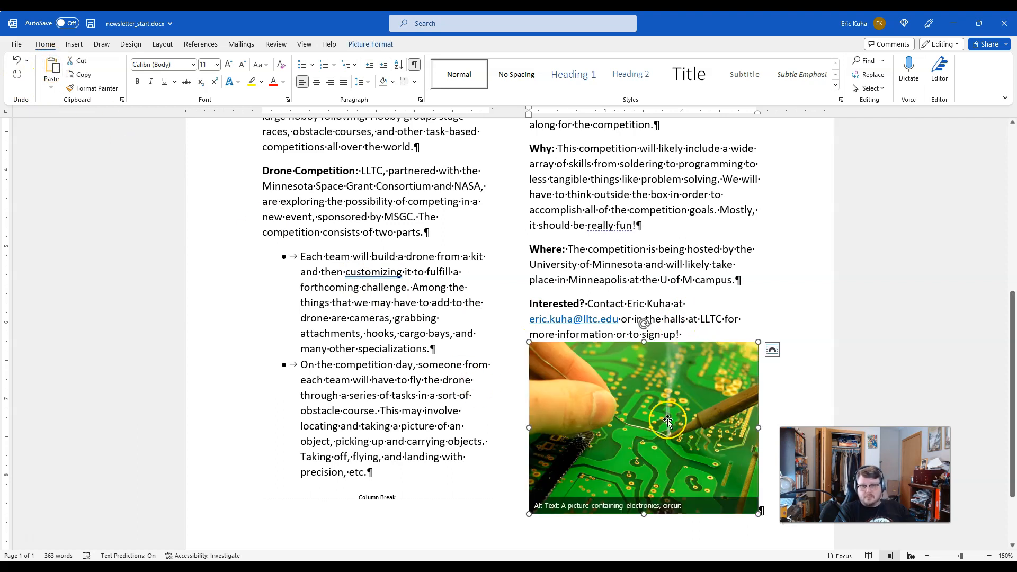
scroll(557, 469, down, 2)
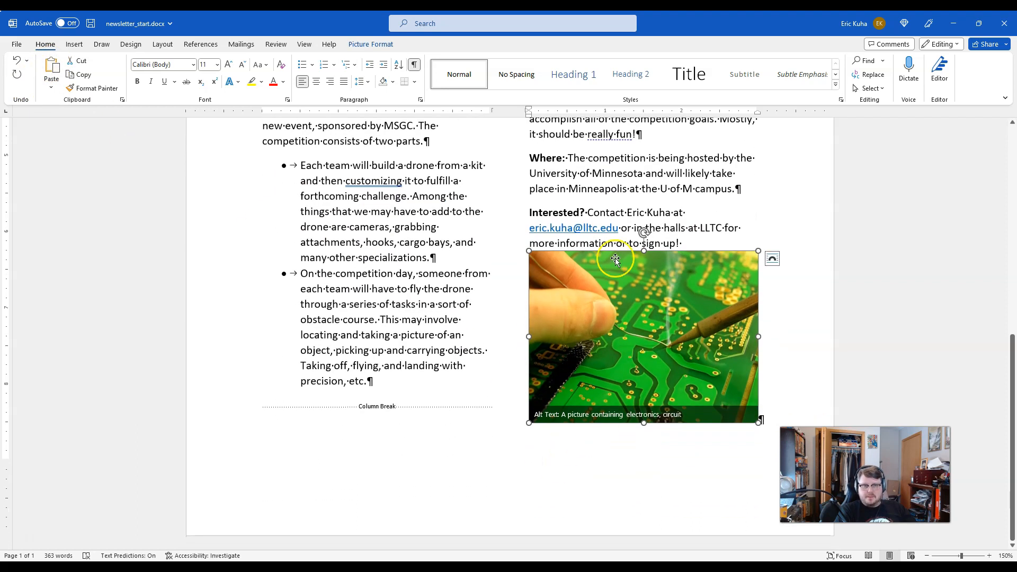
drag(526, 249, 567, 280)
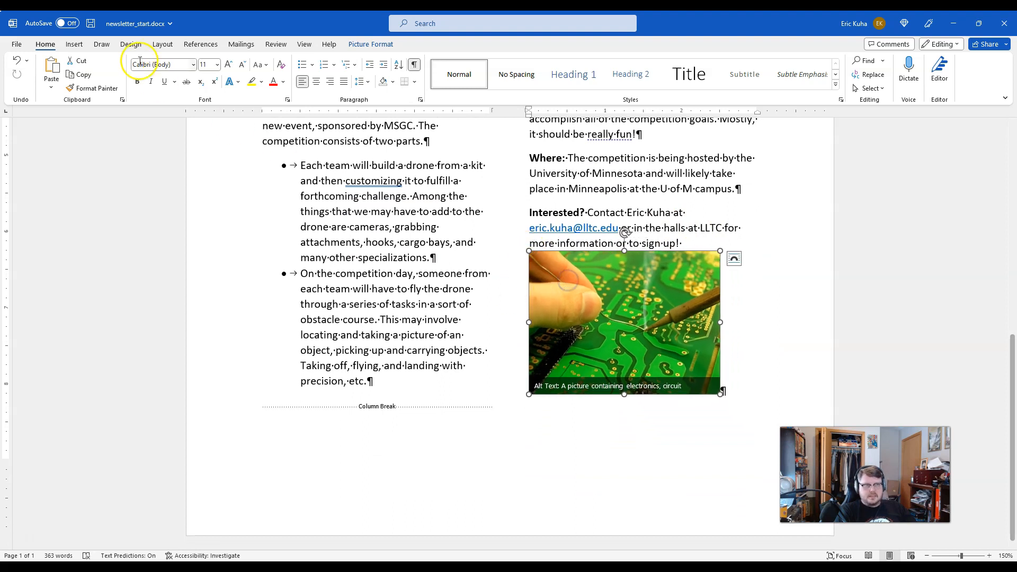
Step: Set the soldering picture's text wrapping to Square
click(371, 44)
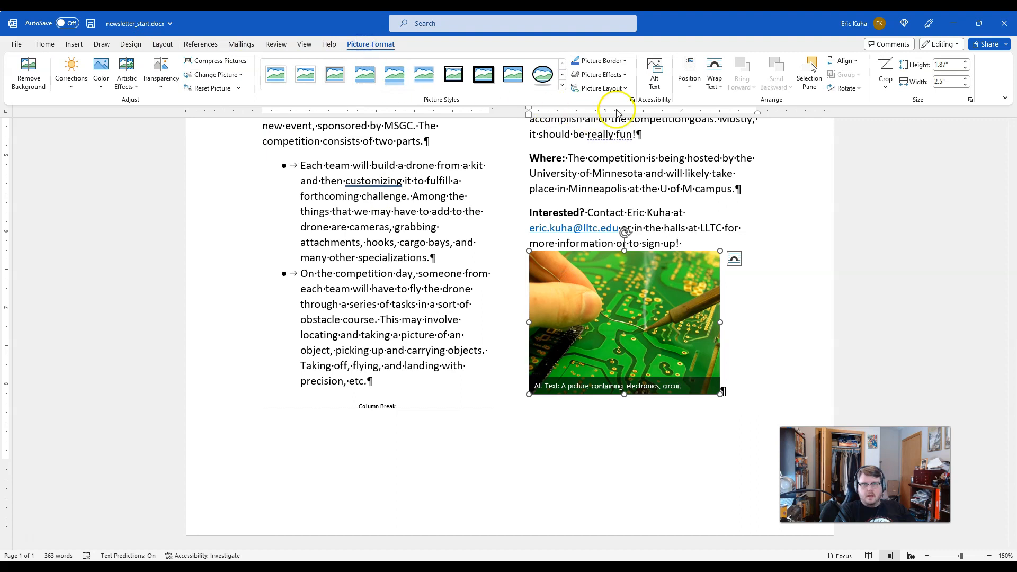
click(714, 79)
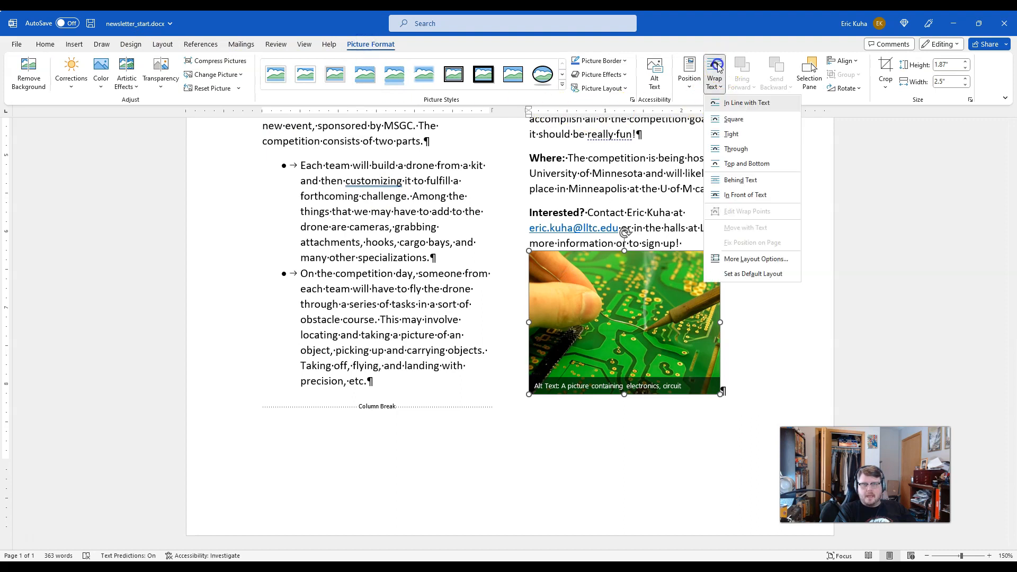
click(726, 120)
Step: Move the soldering picture so it sits centered in the second column, just below the "Interested?" paragraph
drag(601, 326, 625, 328)
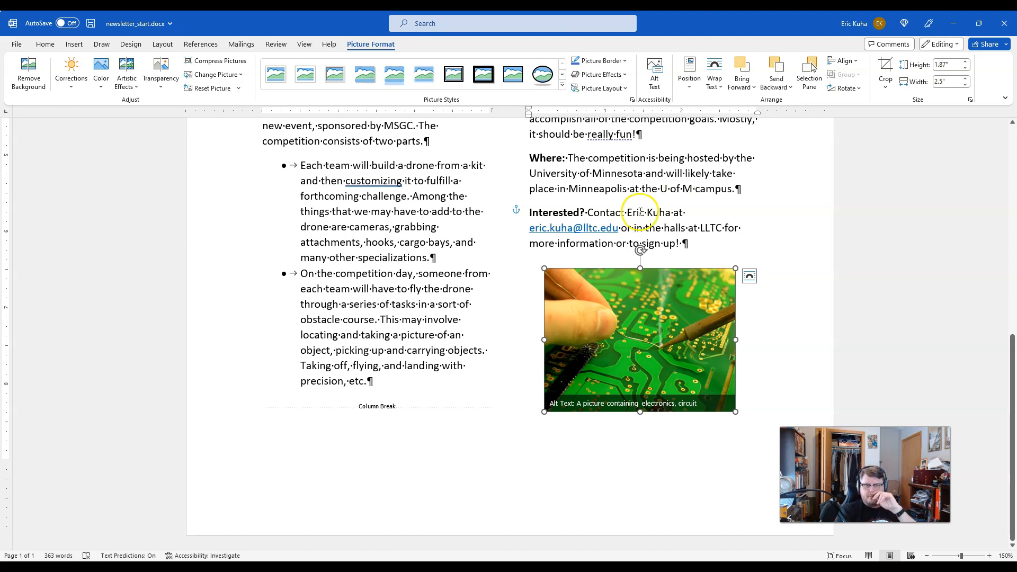
click(896, 271)
scroll(895, 271, up, 3)
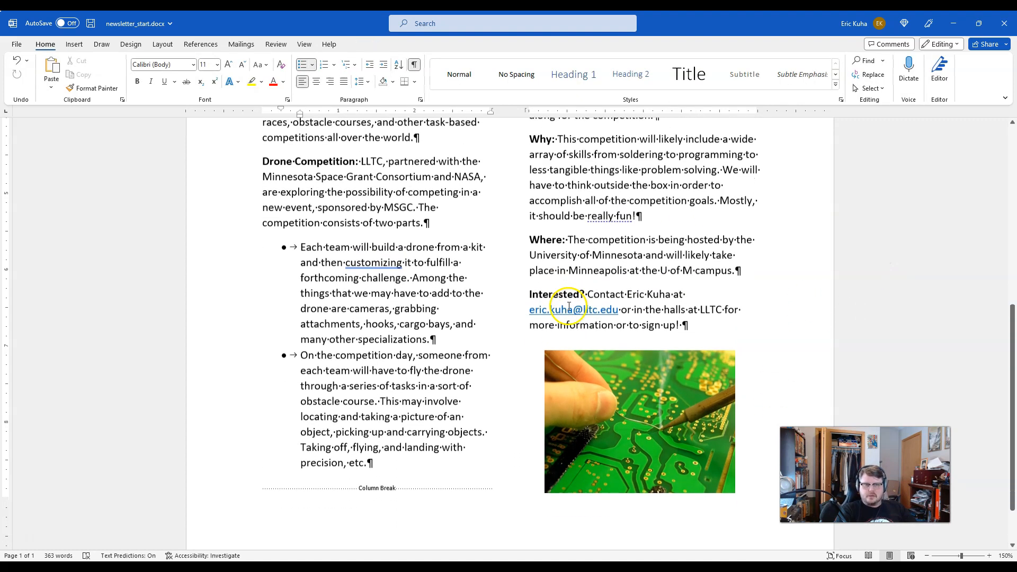
scroll(566, 305, down, 2)
drag(636, 383, 641, 362)
click(865, 297)
scroll(875, 329, down, 1)
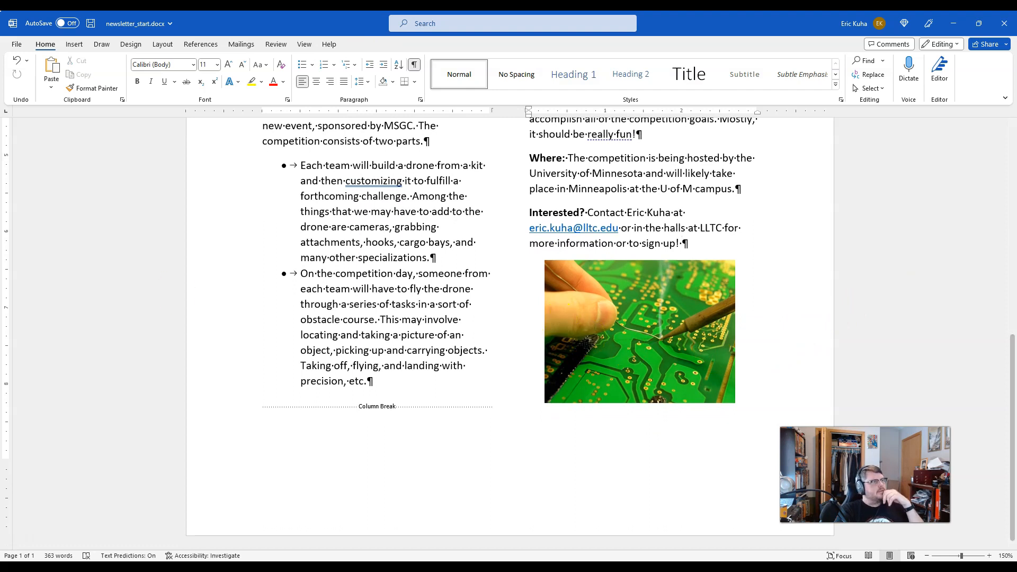
Step: Switch to the browser and copy the floral.jpg "A Culture of Success" banner image
drag(0, 151, 401, 12)
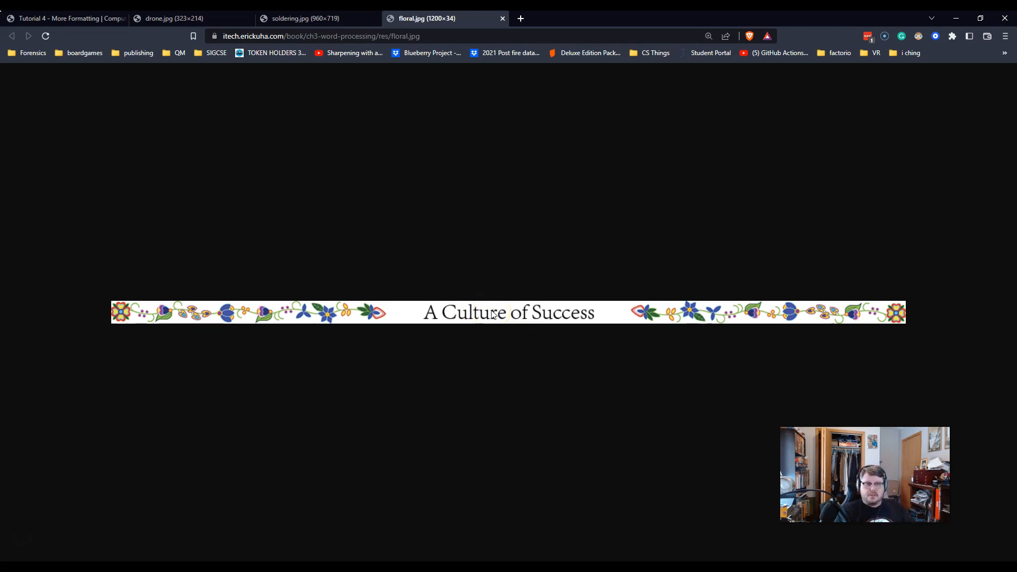
right_click(514, 315)
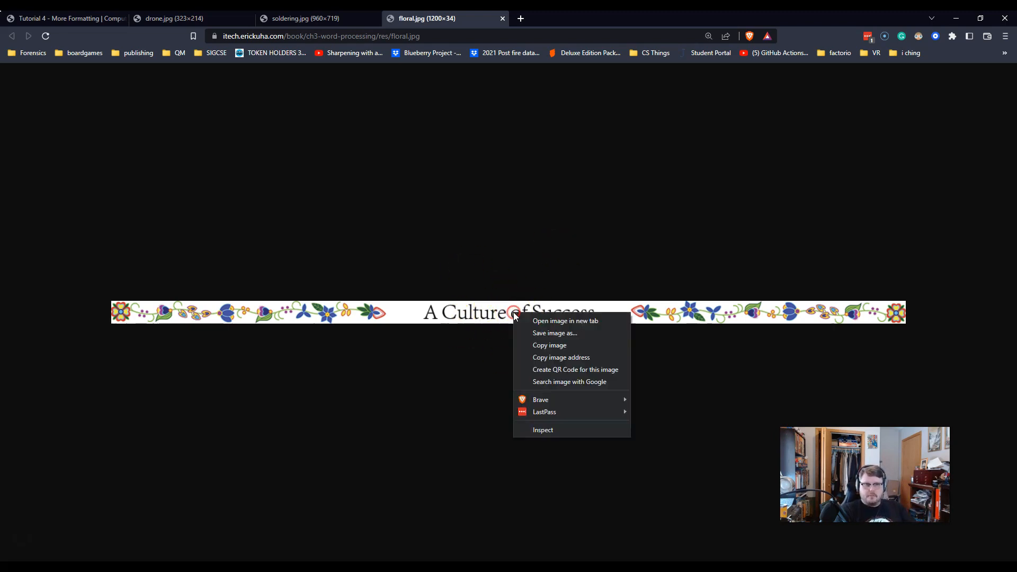
click(552, 344)
Step: Go back to the newsletter in Word and paste the floral banner at the end of the second column
drag(557, 19, 0, 212)
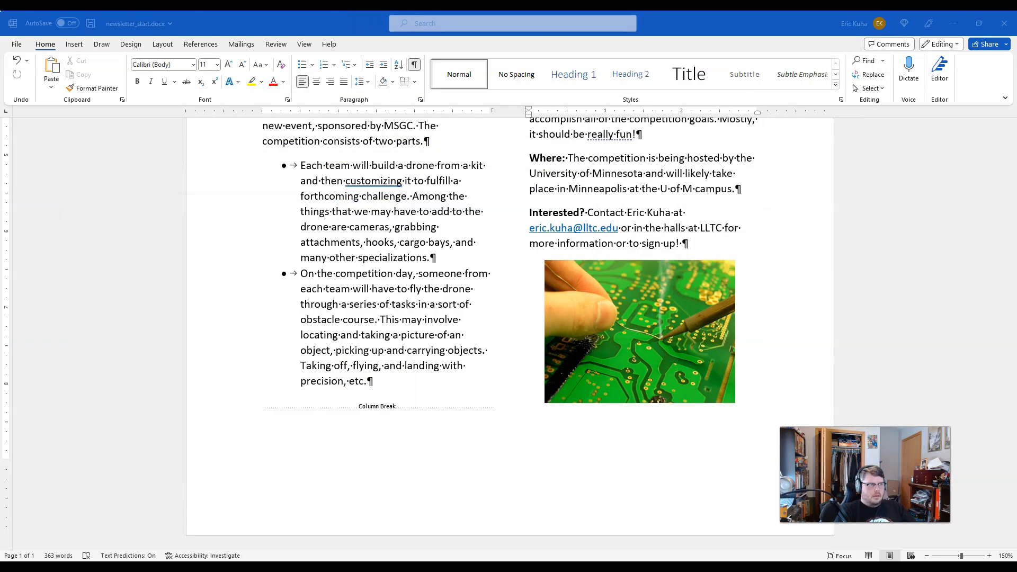
click(608, 475)
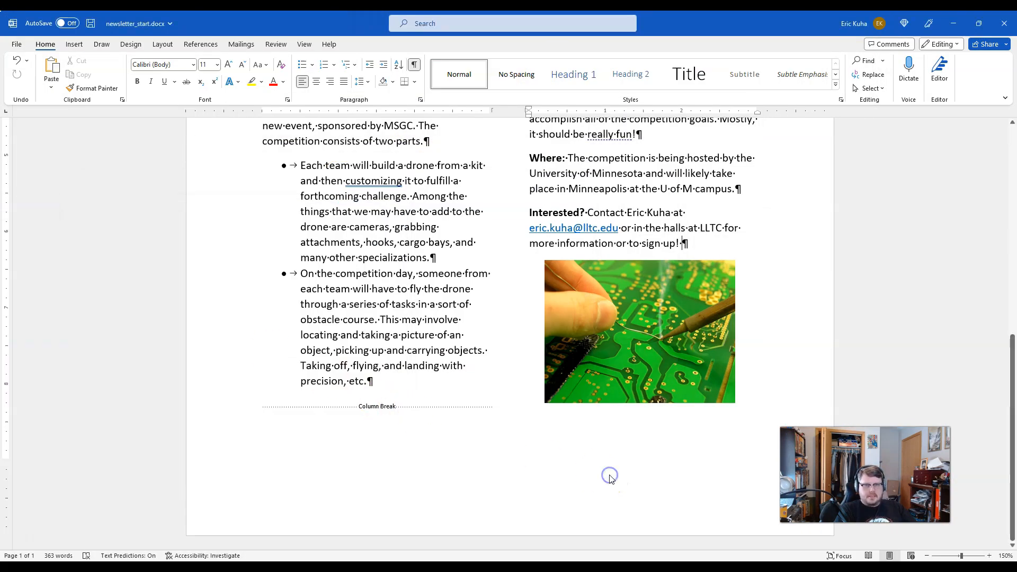
click(50, 66)
Step: Set the floral banner's text wrapping to Square and position it at the bottom center of the page
click(648, 415)
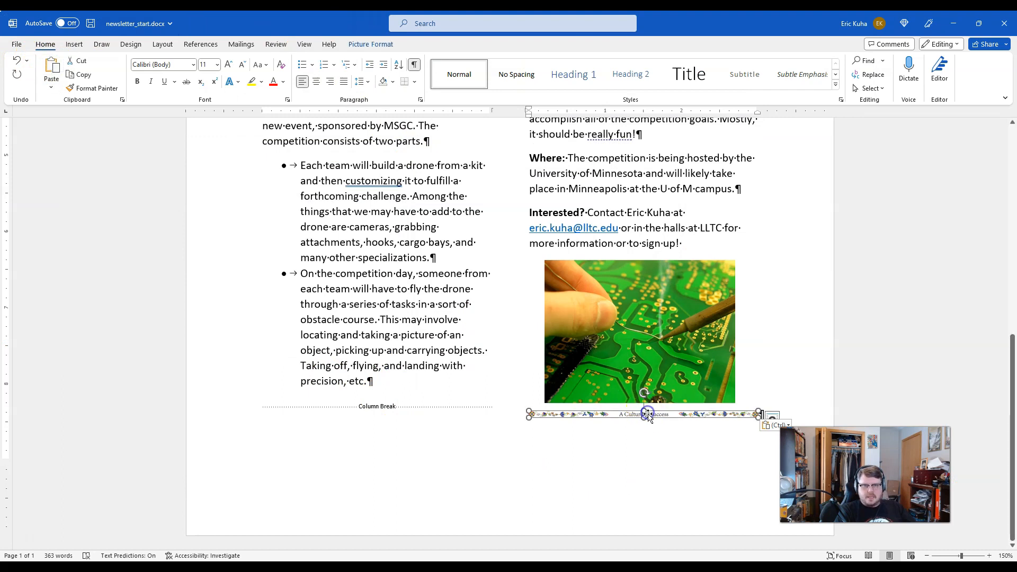
click(357, 44)
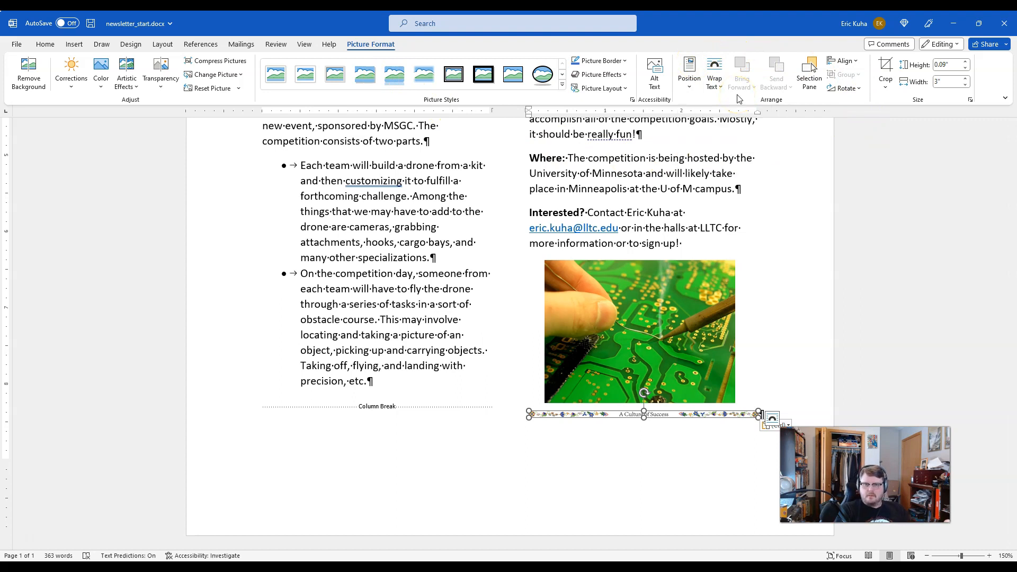
click(715, 80)
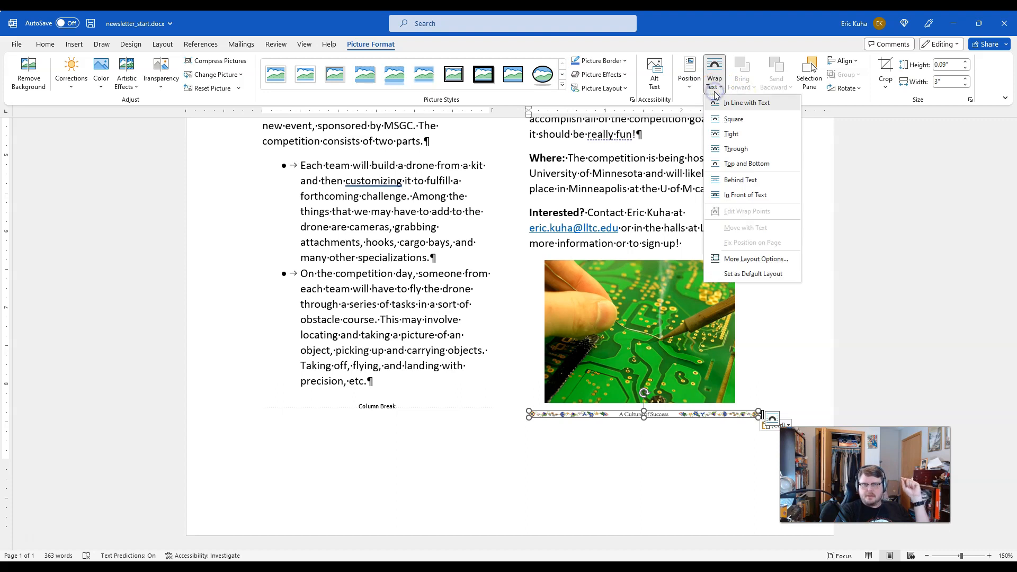
click(733, 120)
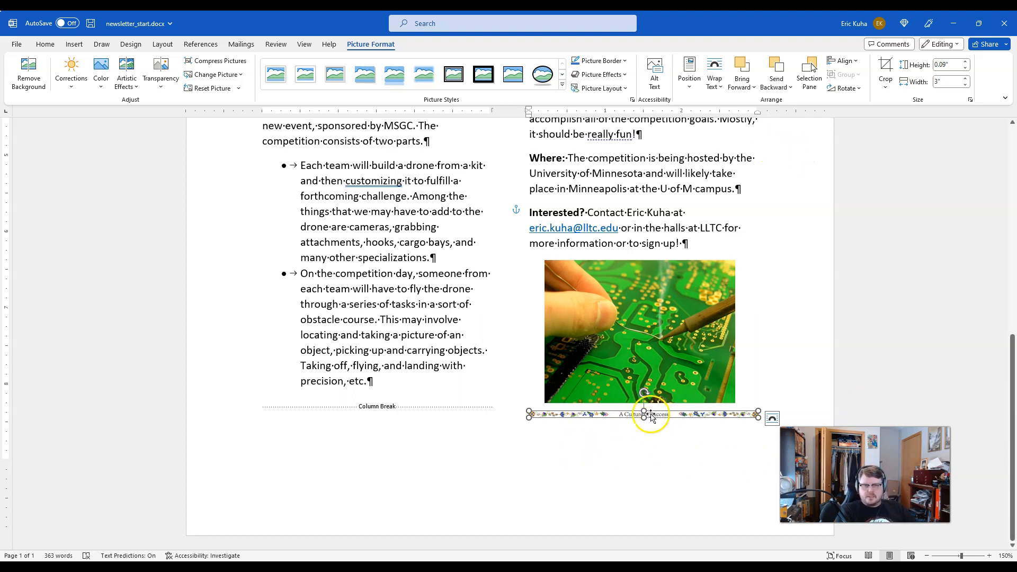
click(697, 66)
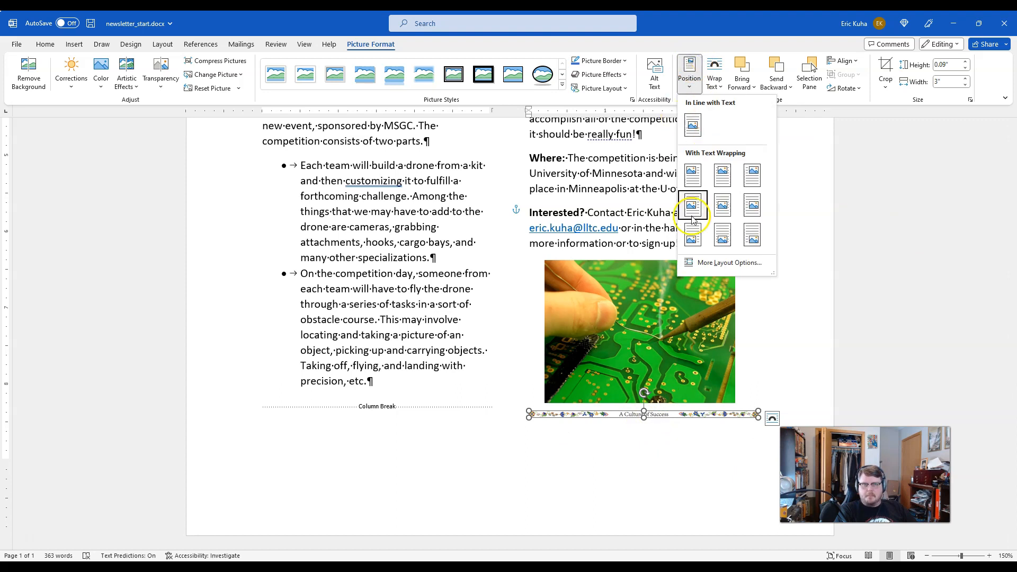
click(724, 239)
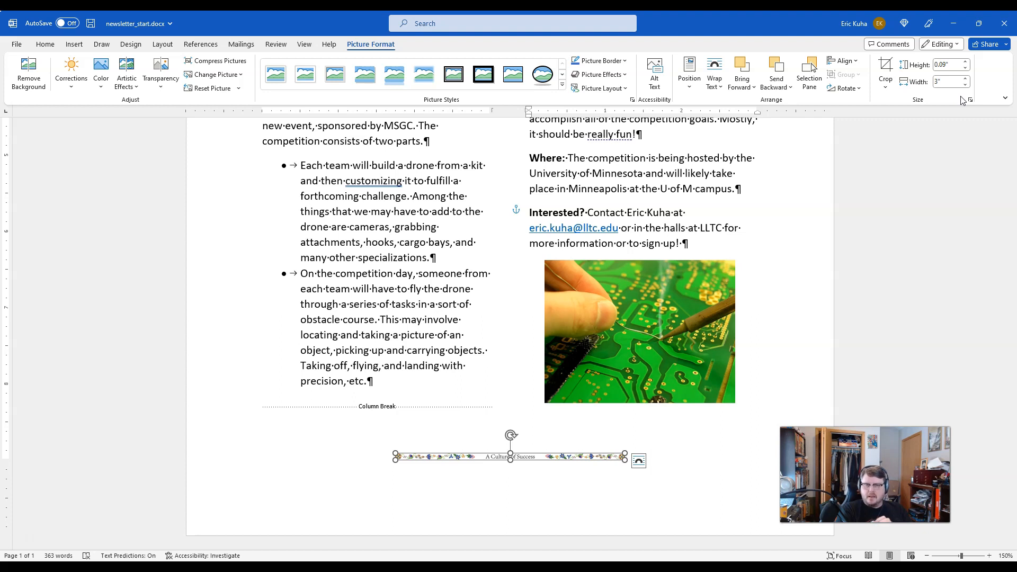
Step: Set the floral banner's width to 7"
click(958, 81)
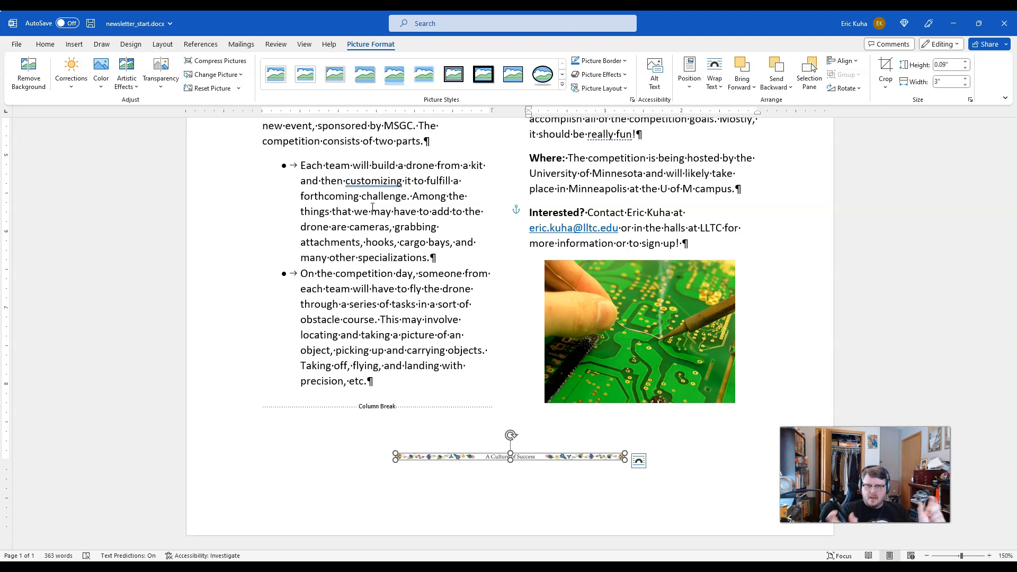
click(931, 83)
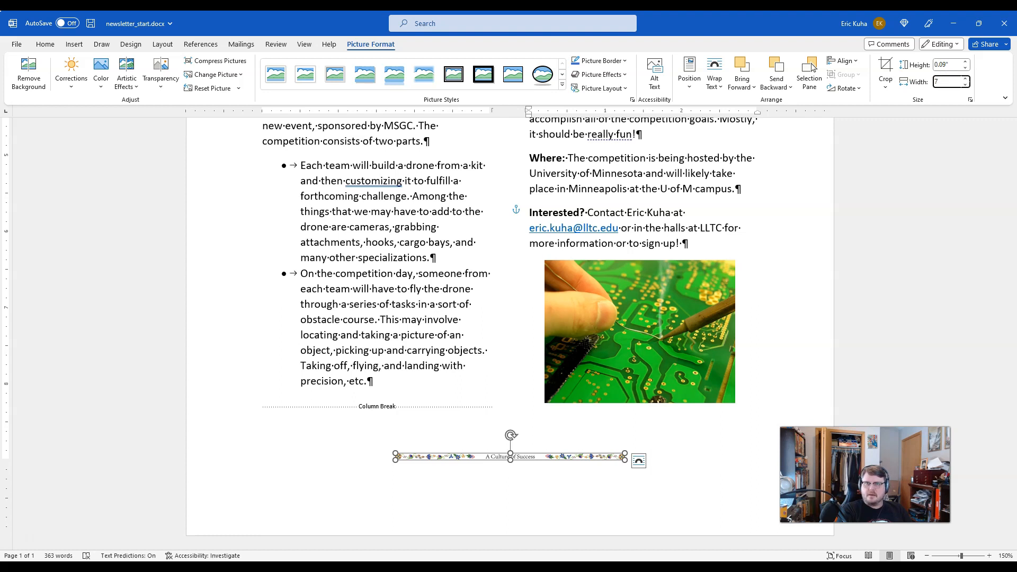
text(7)
key(Return)
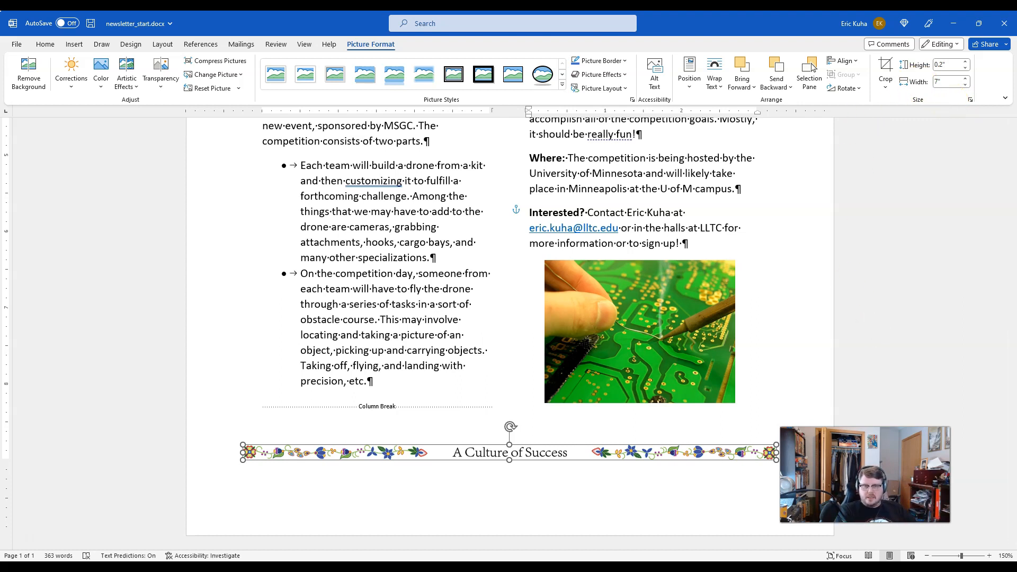
Step: Review the floral banner's text wrapping, position and width settings, and deselect the banner
click(305, 460)
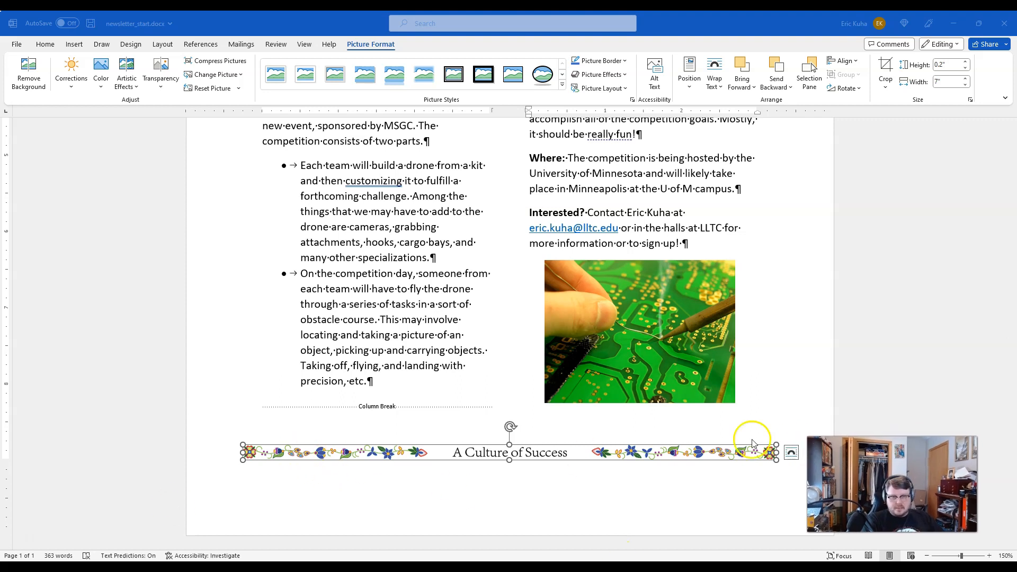
click(714, 74)
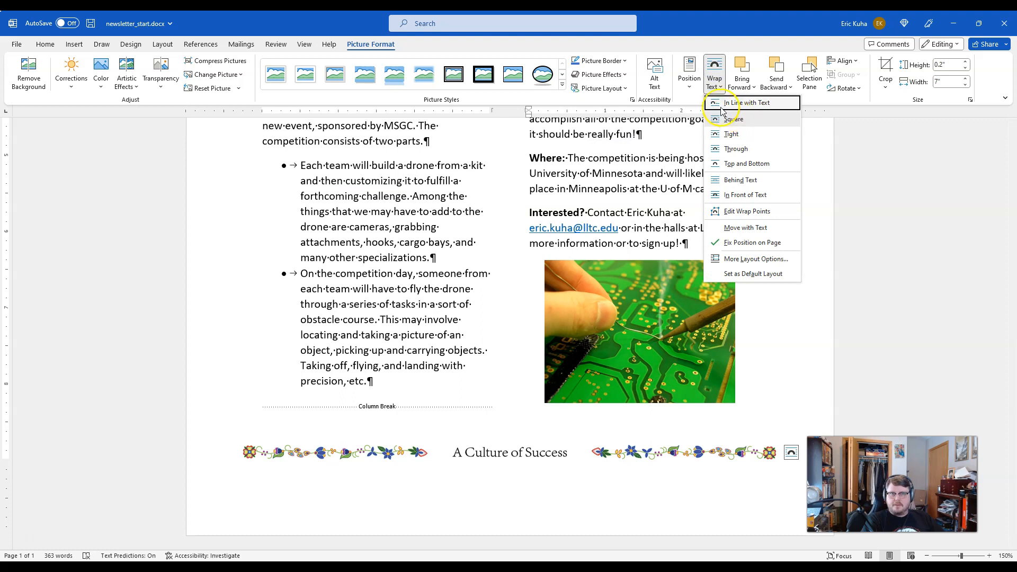
click(715, 74)
click(689, 74)
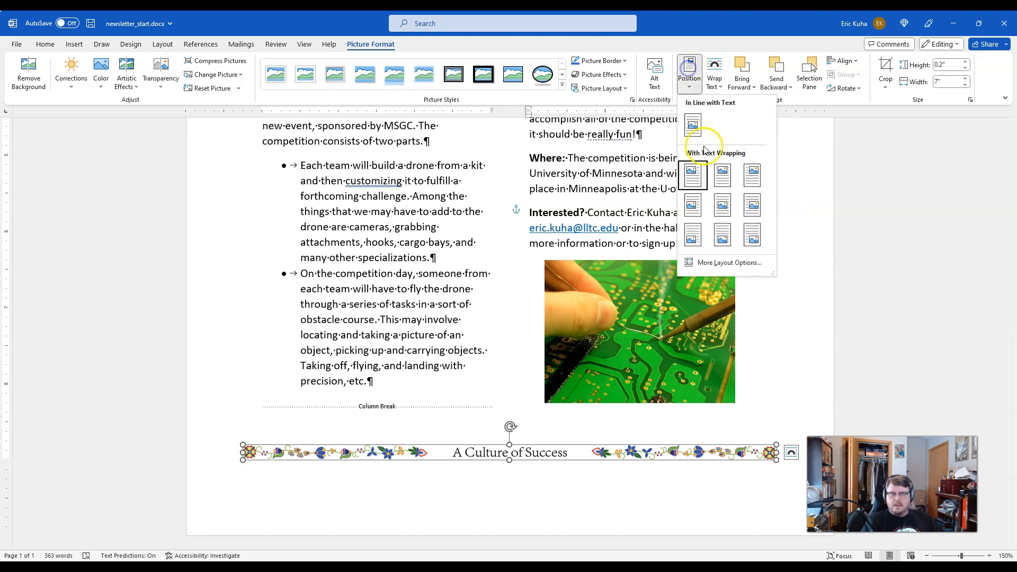
click(741, 234)
click(952, 82)
click(937, 193)
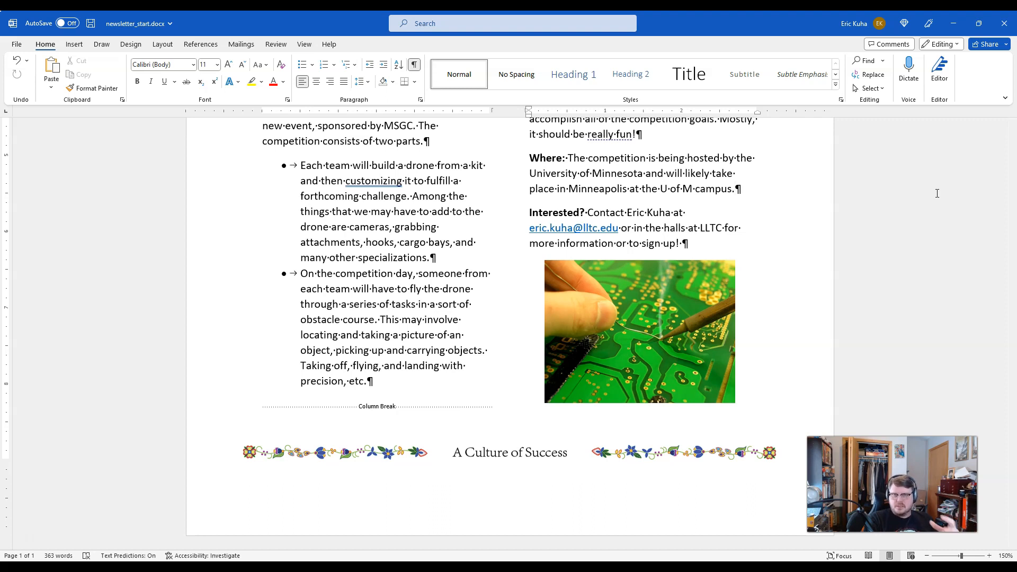
Step: Review the newsletter's layout from the drone picture down to the soldering picture and the floral footer banner
click(918, 286)
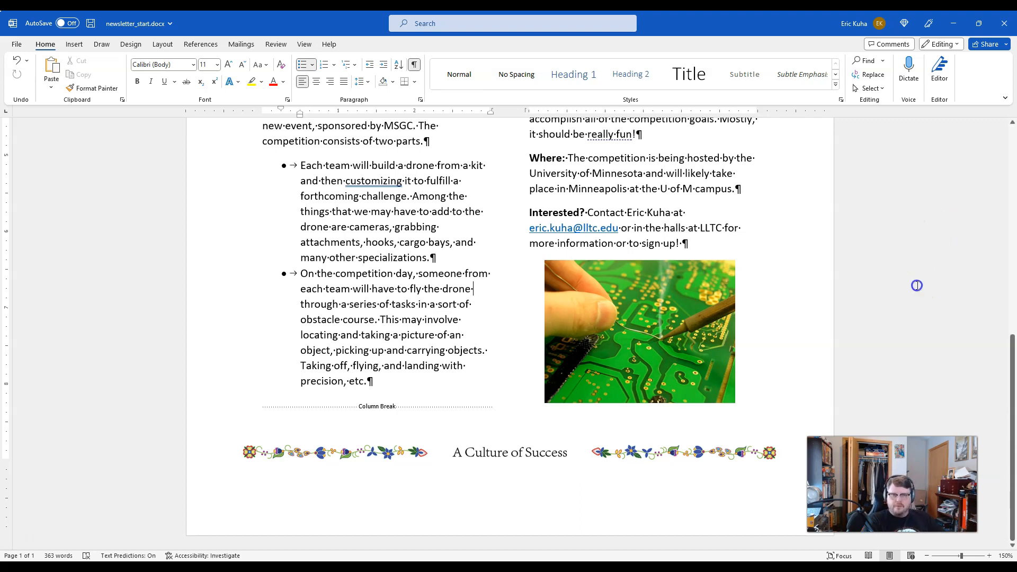
scroll(917, 289, up, 6)
scroll(861, 315, down, 6)
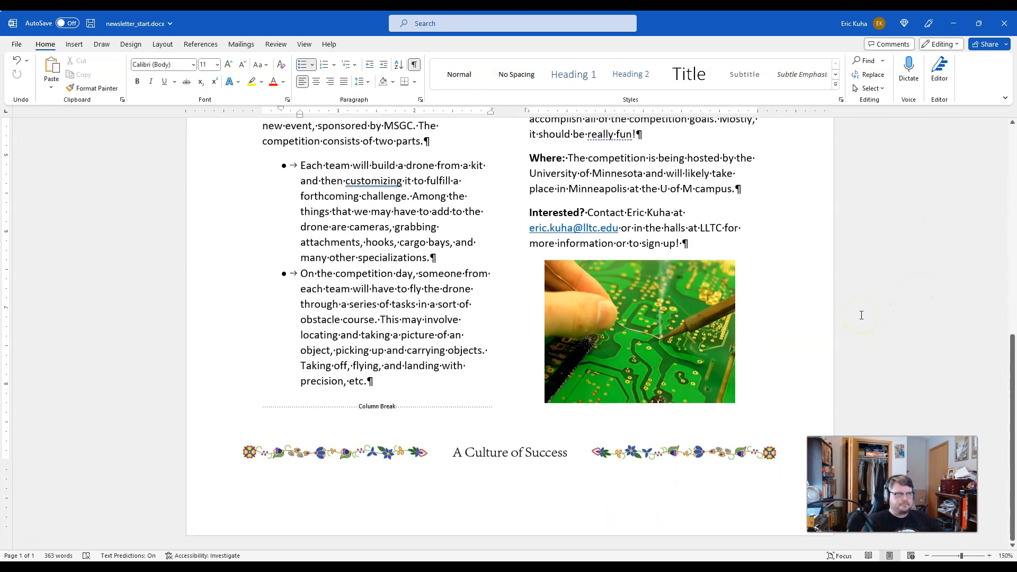
scroll(872, 326, up, 6)
scroll(871, 326, down, 5)
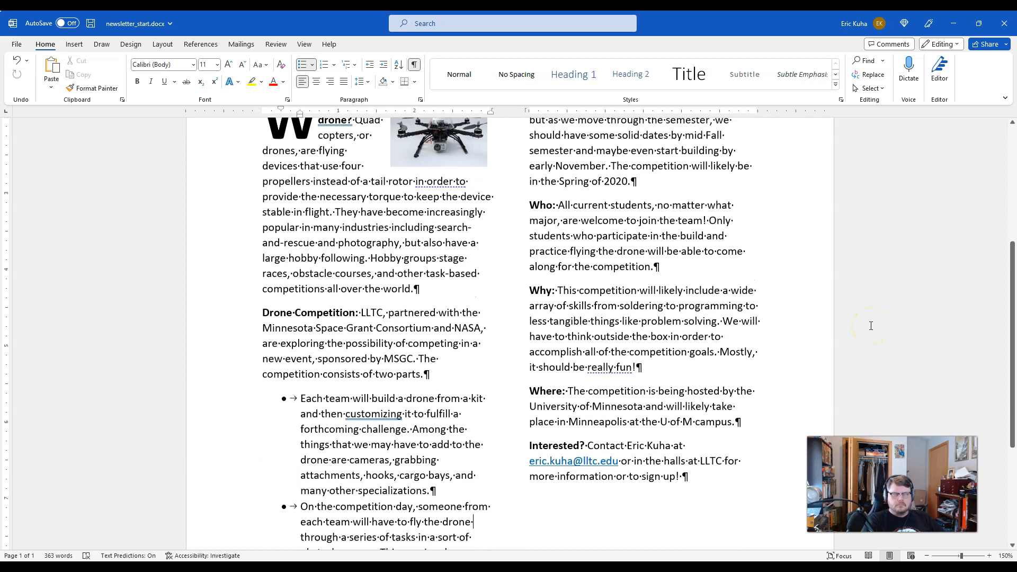
scroll(871, 326, down, 1)
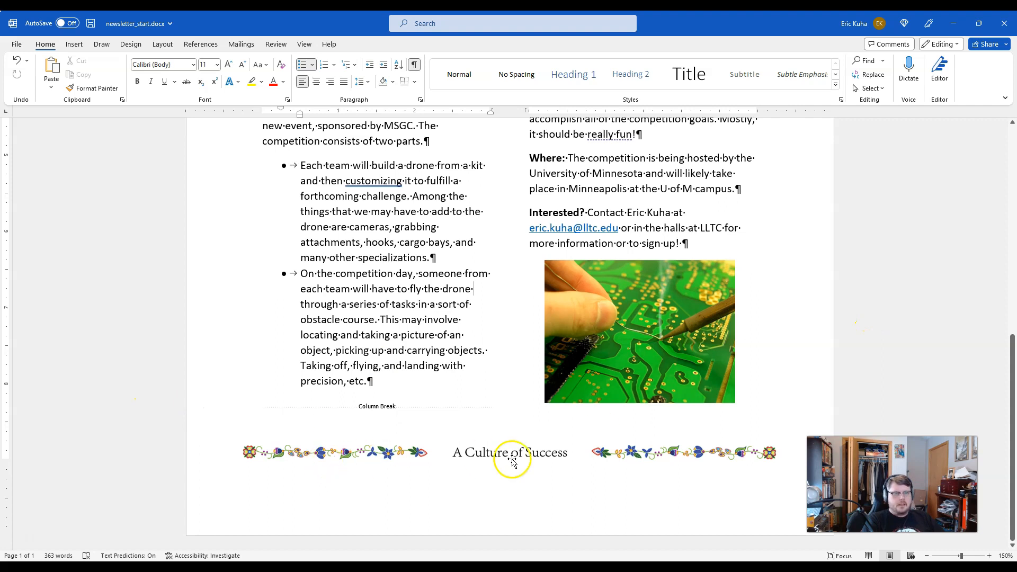
scroll(511, 462, up, 9)
scroll(509, 464, down, 4)
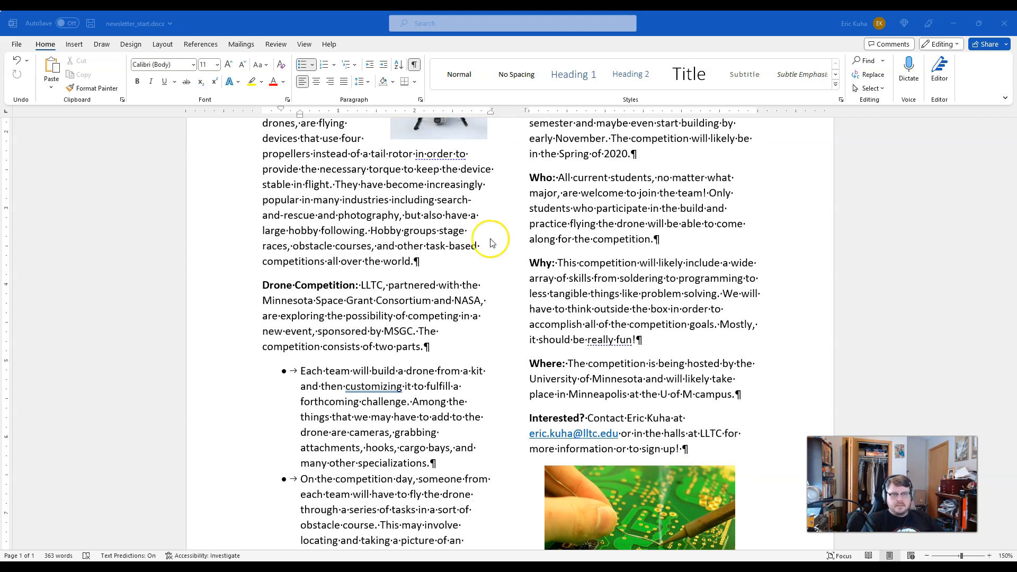
scroll(361, 443, down, 7)
scroll(358, 441, down, 3)
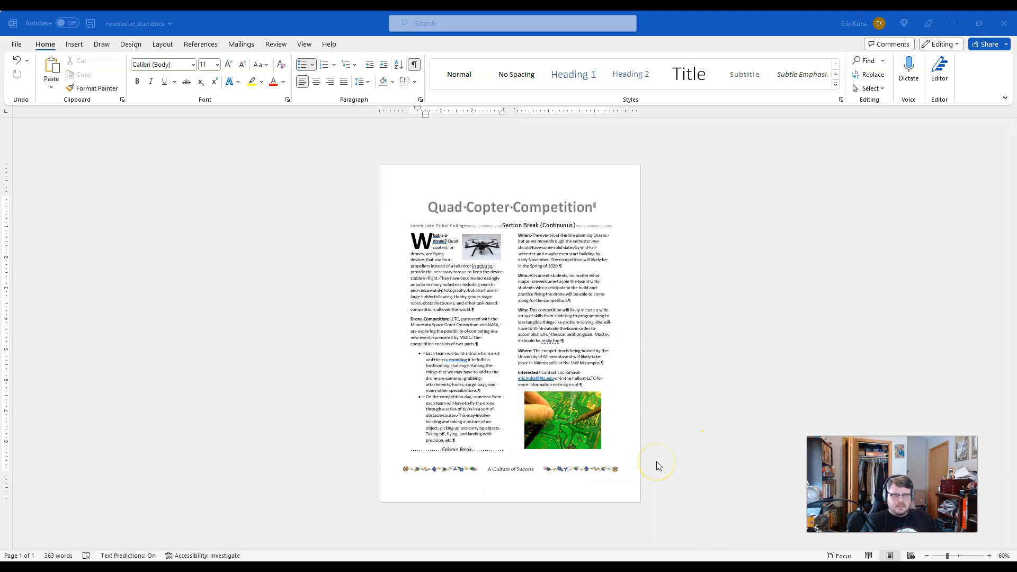
Step: Hide the formatting marks in the newsletter and save the document
click(748, 345)
scroll(474, 371, up, 1)
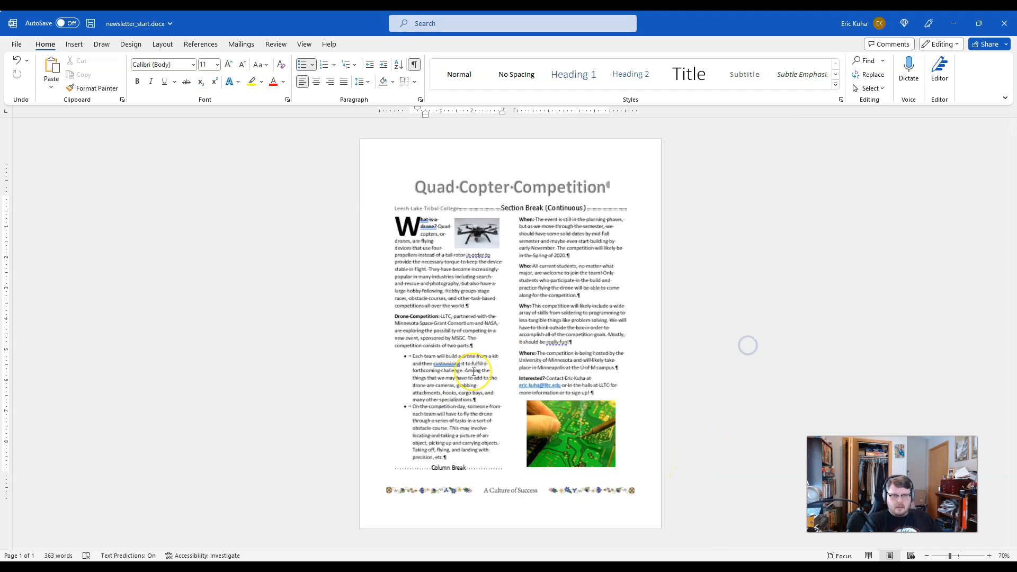
scroll(474, 371, up, 1)
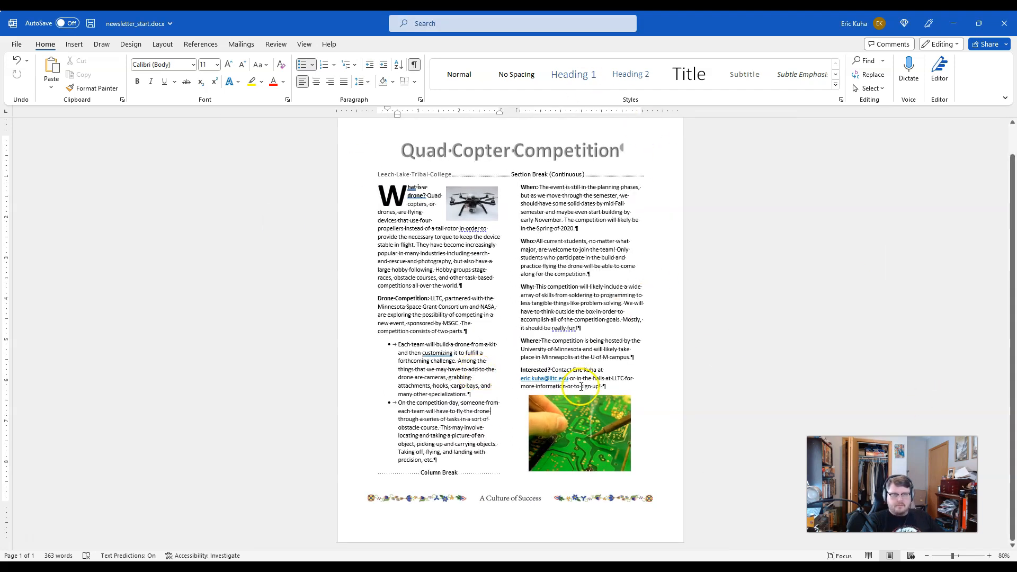
click(414, 64)
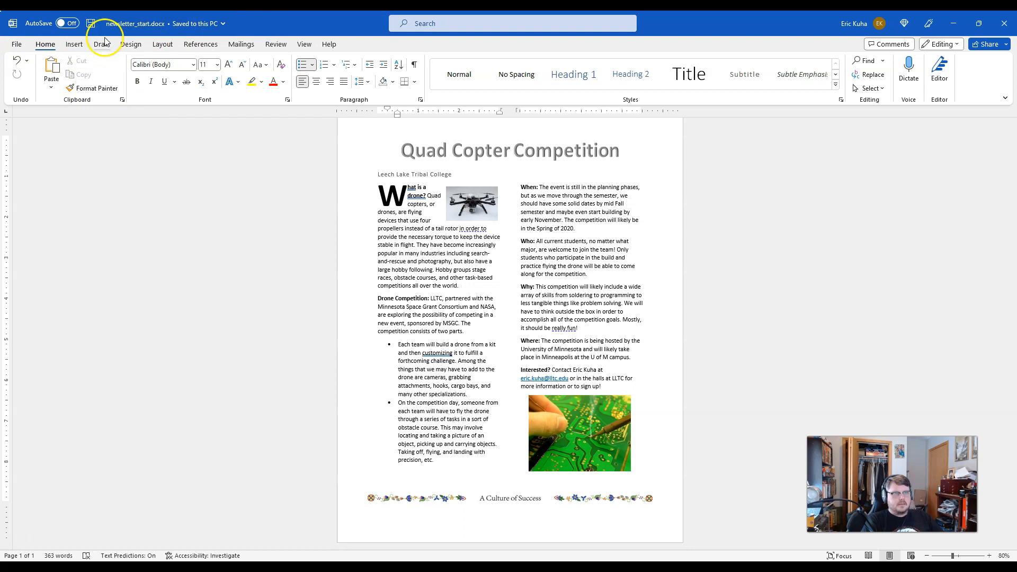
Step: Switch to the Canvas assignment page in the browser and start a file upload submission for WORD TUTORIAL 4 - More Formatting
drag(0, 198, 432, 13)
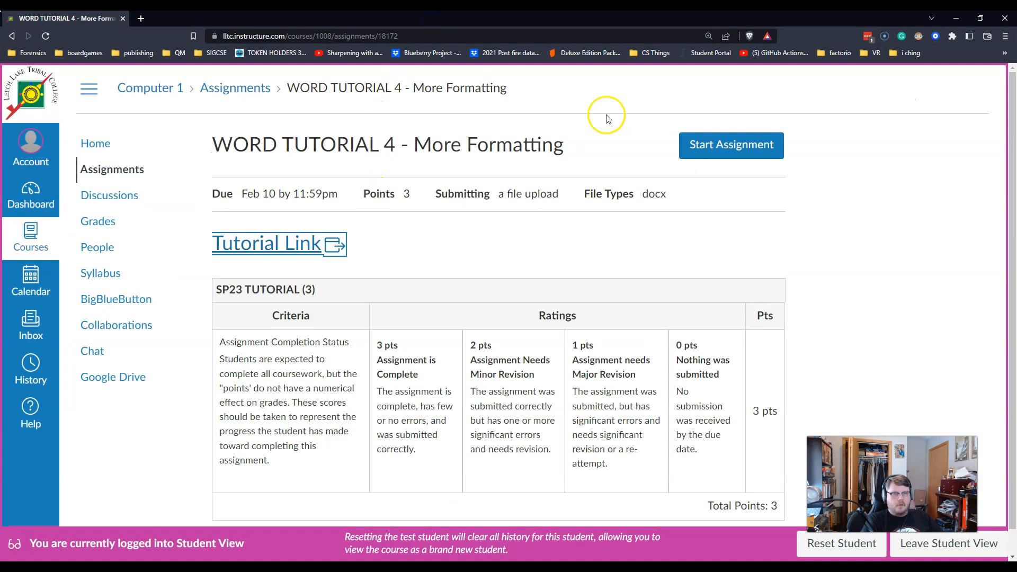
click(748, 153)
scroll(530, 276, down, 2)
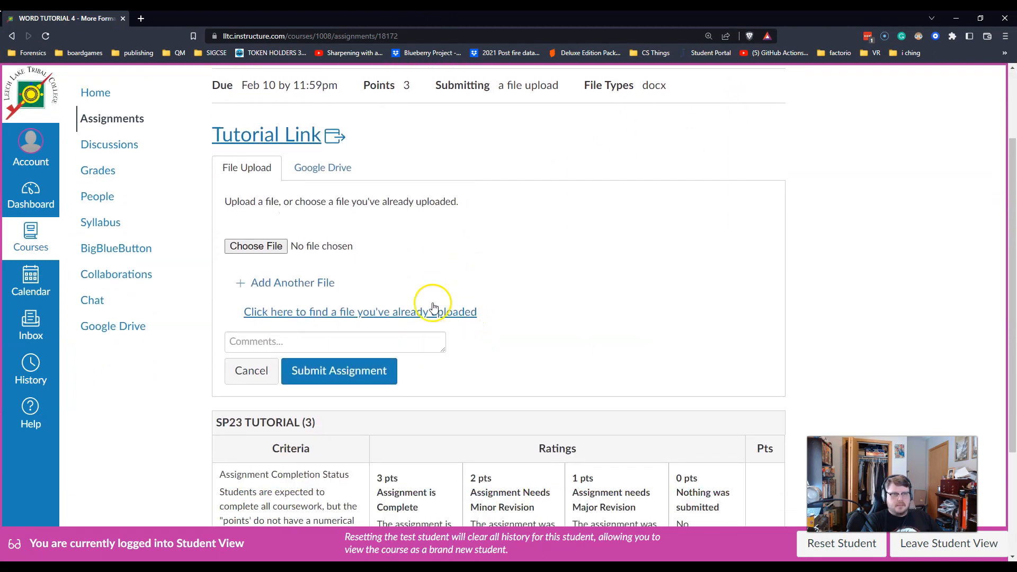
Step: Attach newsletter_start.docx from the ITECH 100 folder in Documents and submit the assignment
click(256, 247)
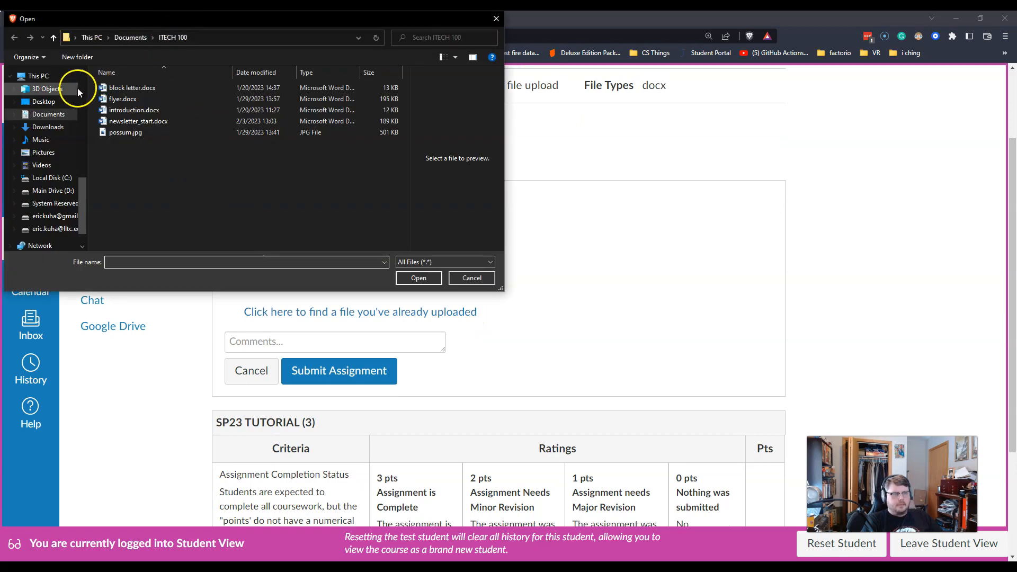
click(41, 115)
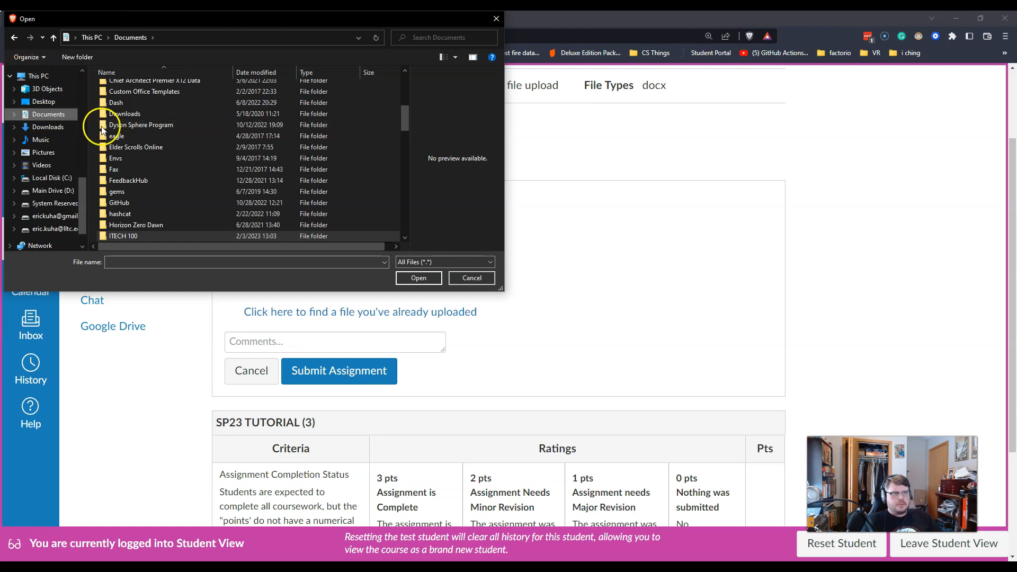
scroll(61, 118, up, 4)
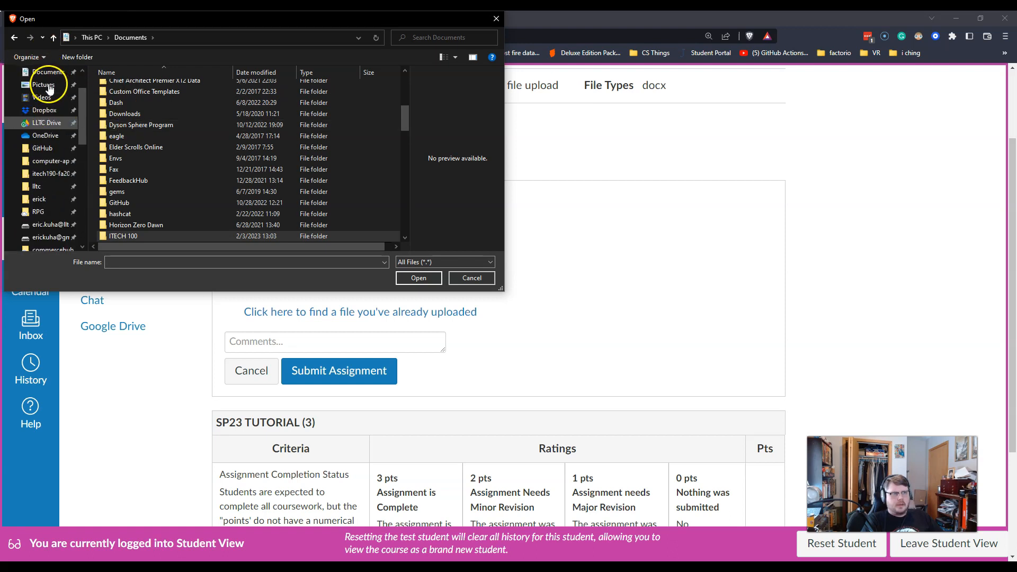
scroll(53, 169, up, 2)
scroll(56, 201, down, 2)
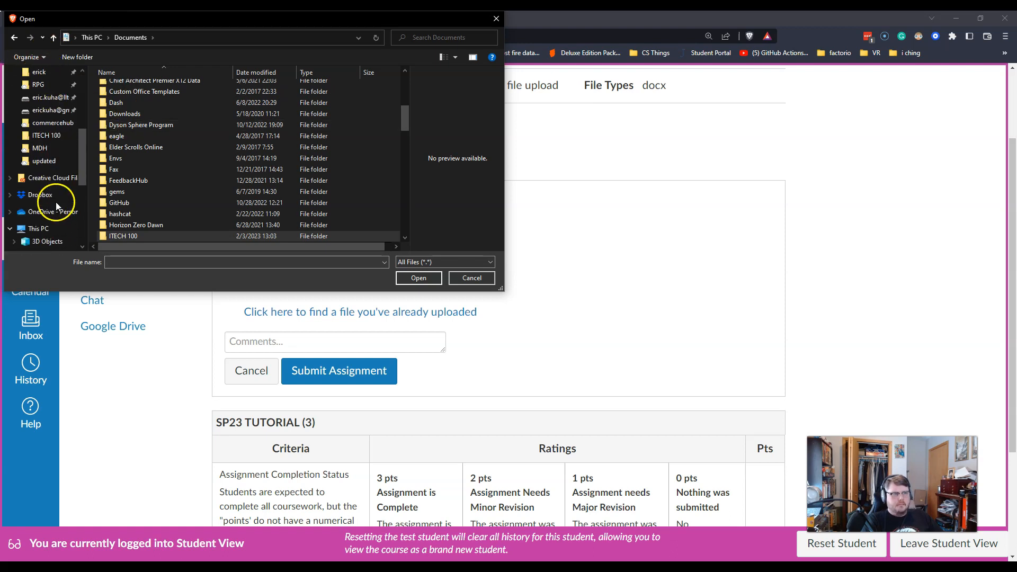
scroll(109, 171, down, 3)
double_click(140, 137)
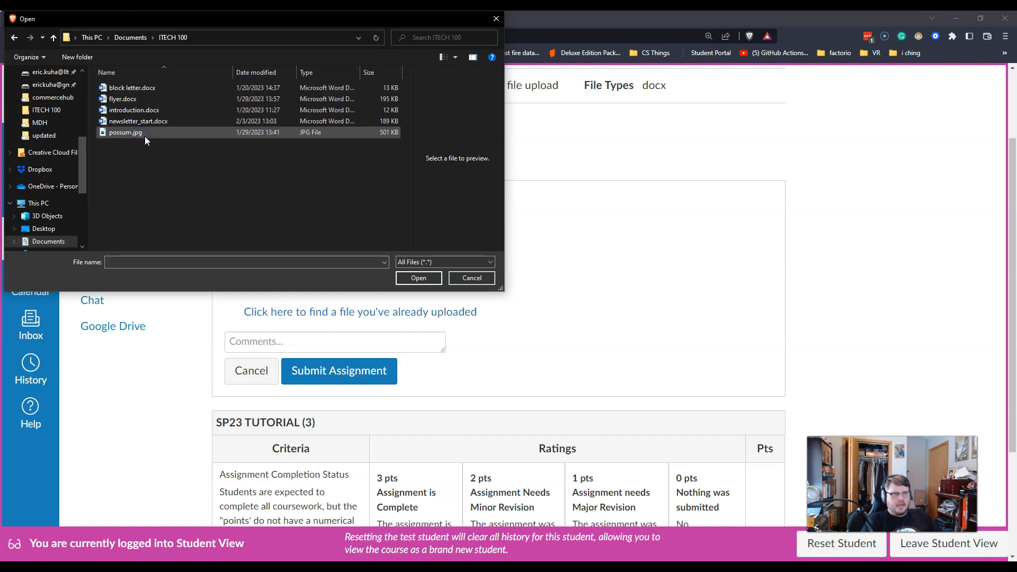
click(150, 124)
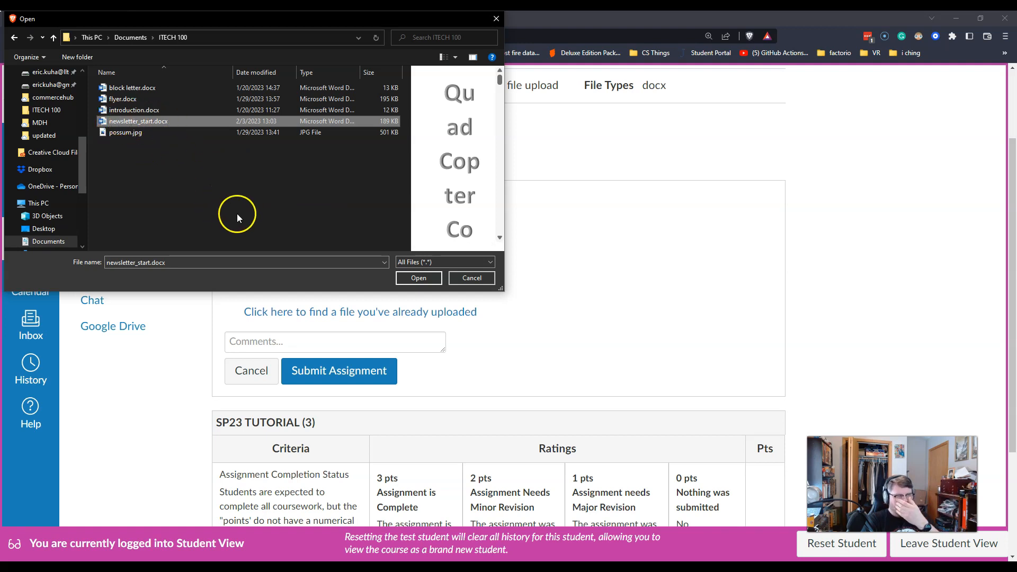
click(413, 281)
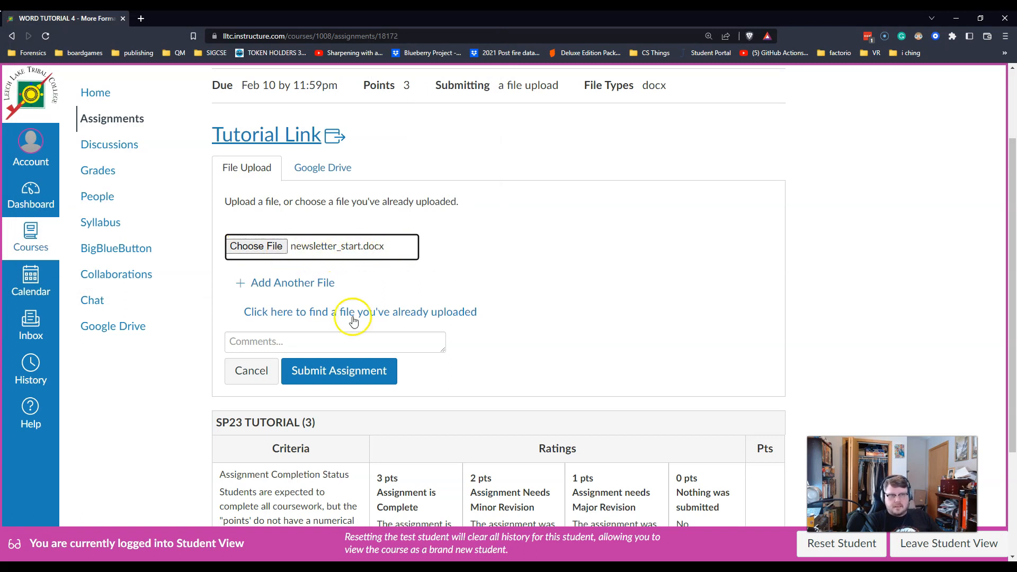
click(338, 374)
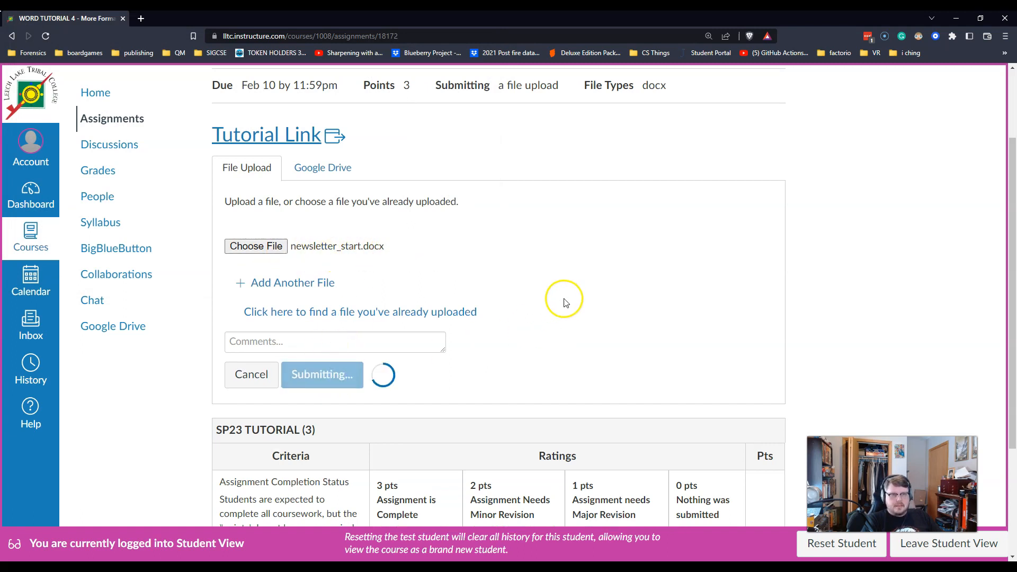